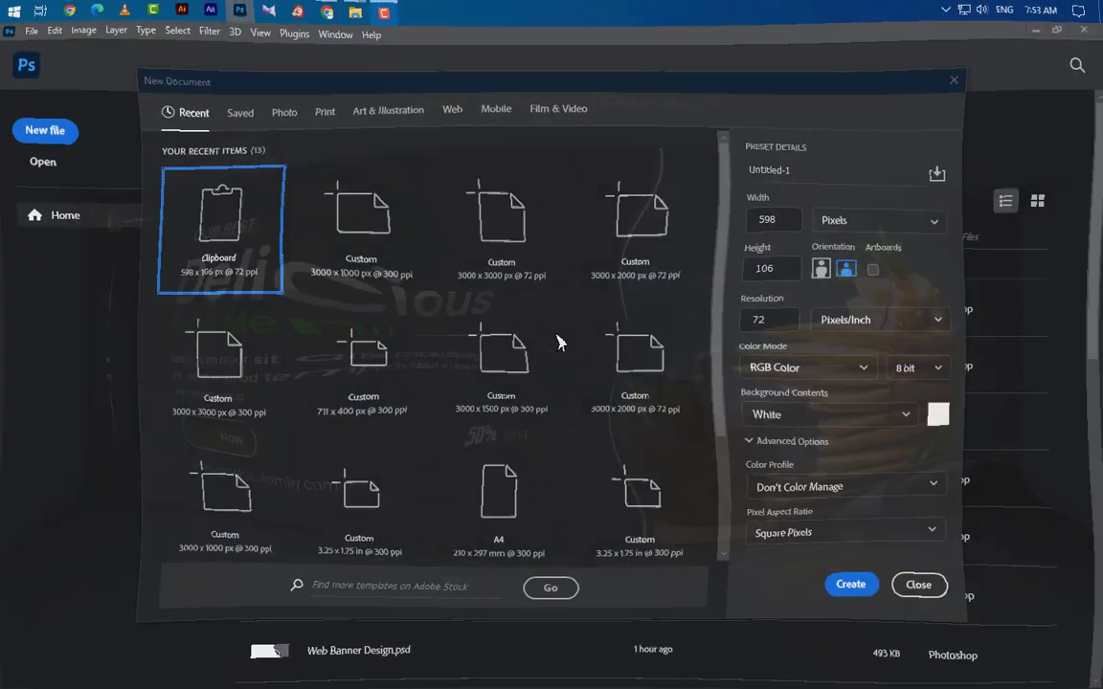
Name the new document 'Web Banner Design' and make it 3000 × 1000 px at 300 ppi.
type("Web")
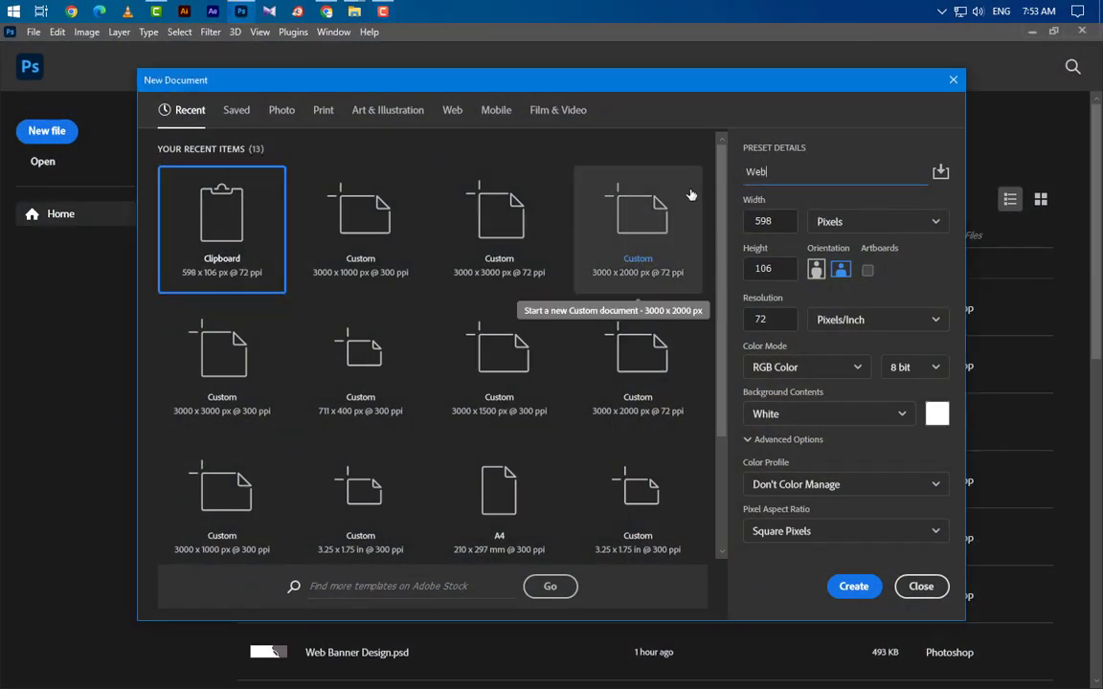
type(" Banner Design")
key("Tab")
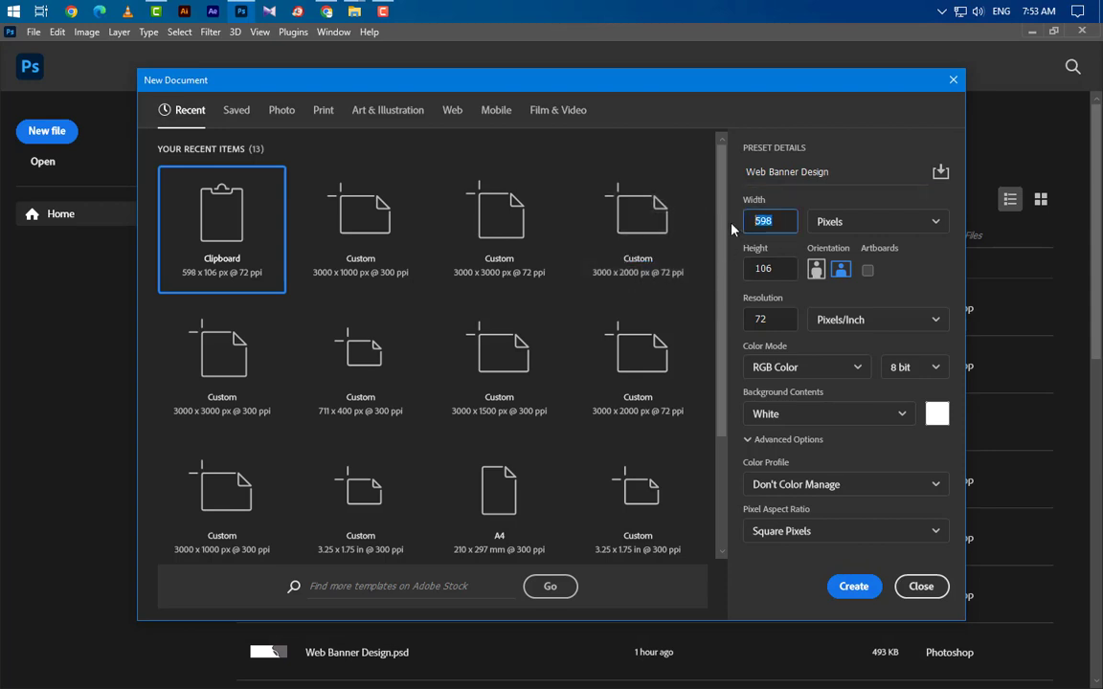
type("3000")
key("Tab")
type("1000")
left_click(771, 319)
type("300")
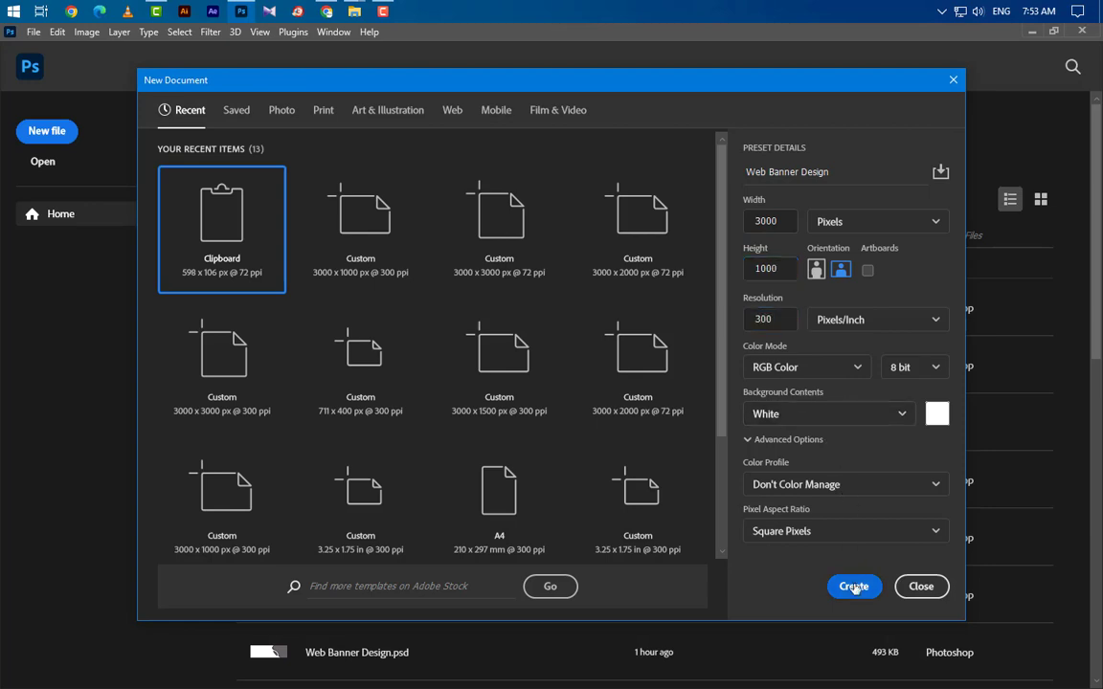
left_click(854, 586)
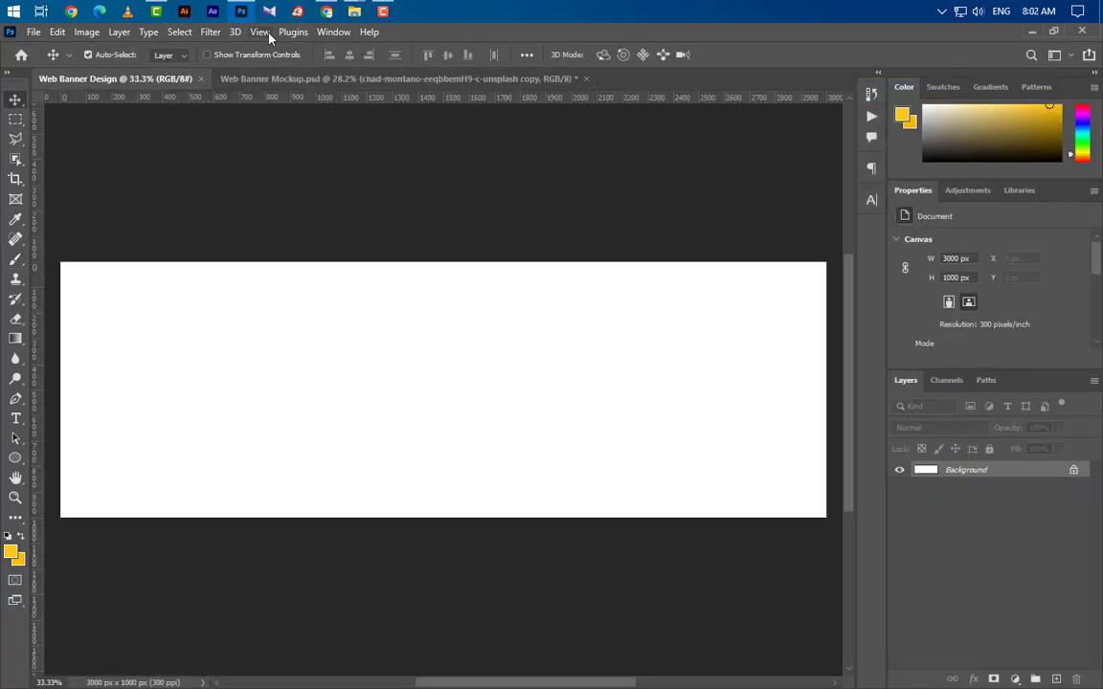
Add a guide layout with 100 px margins.
left_click(261, 31)
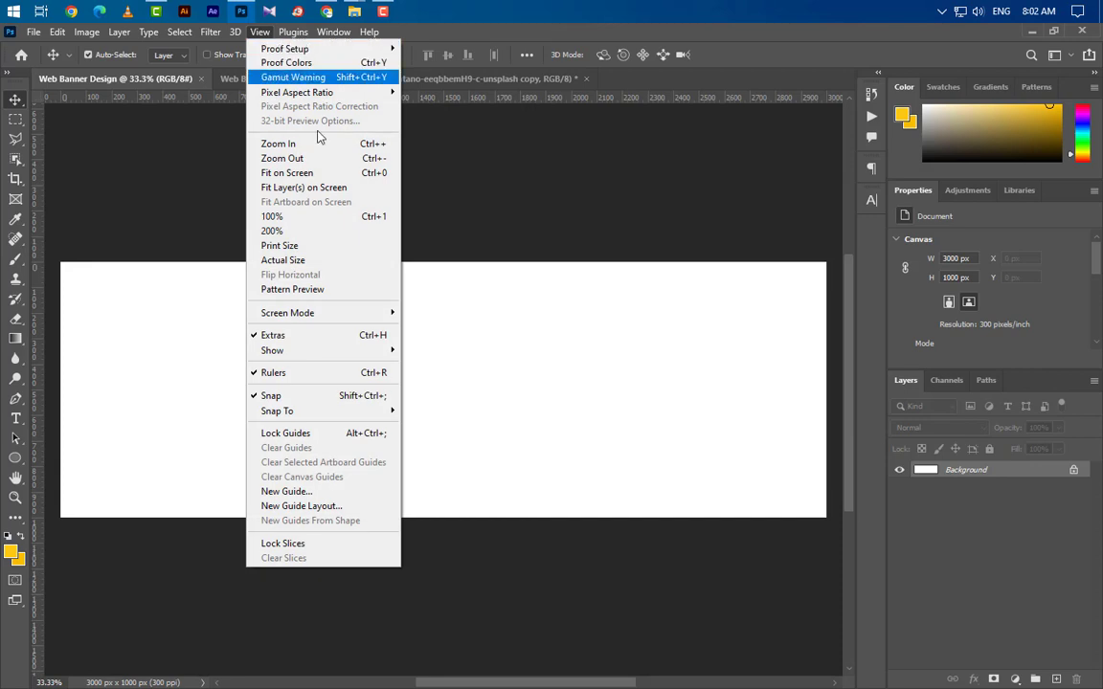
left_click(326, 506)
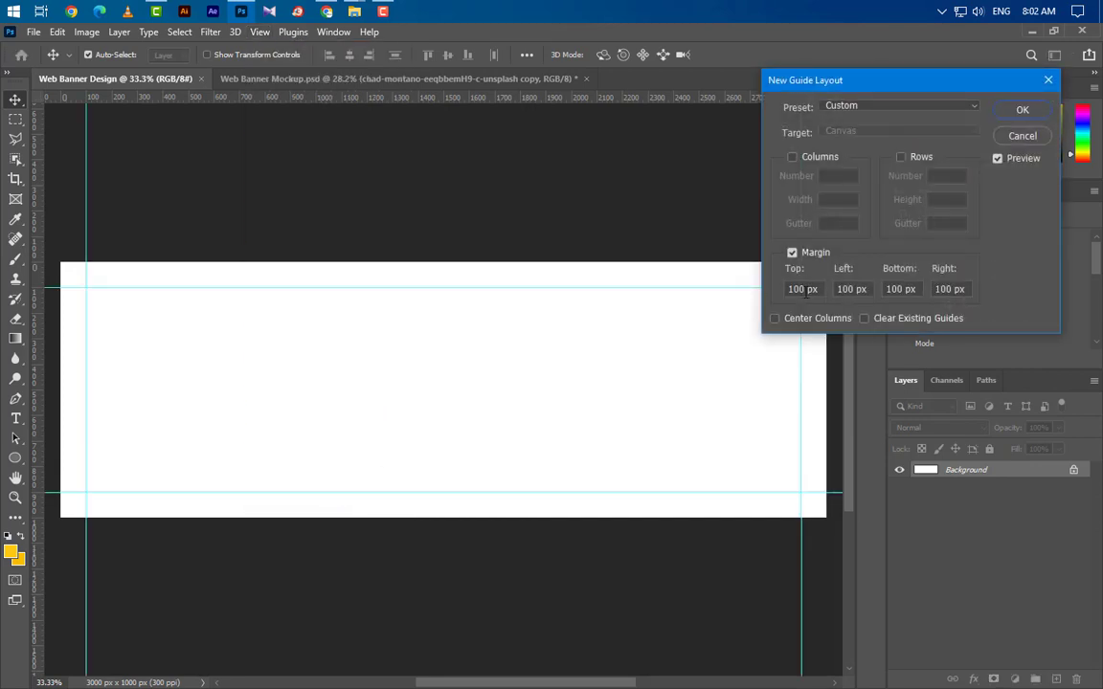
left_click_drag(805, 290, 775, 290)
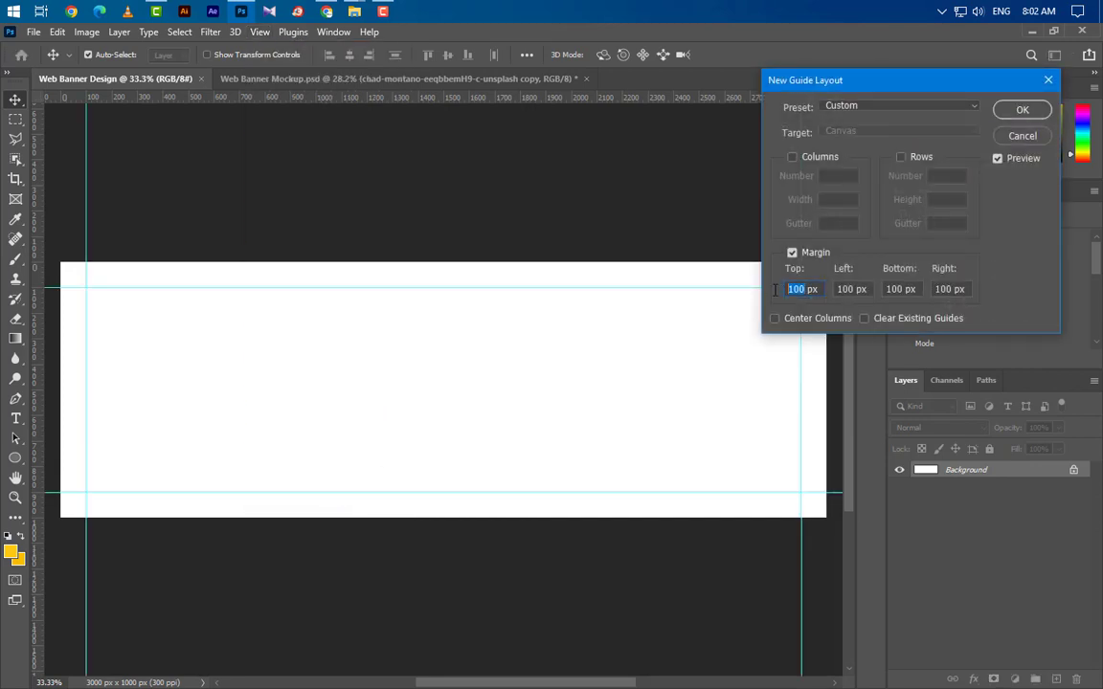
left_click(1032, 113)
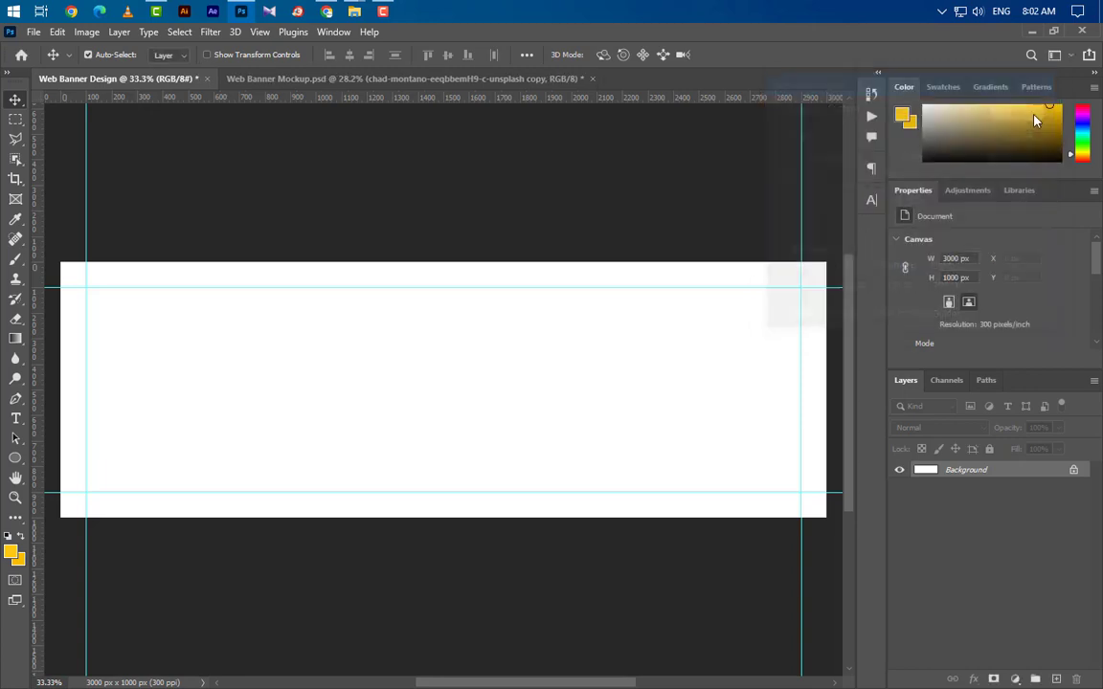
Add a vertical guide and place the HD Image pancake photo onto the banner.
left_click(260, 32)
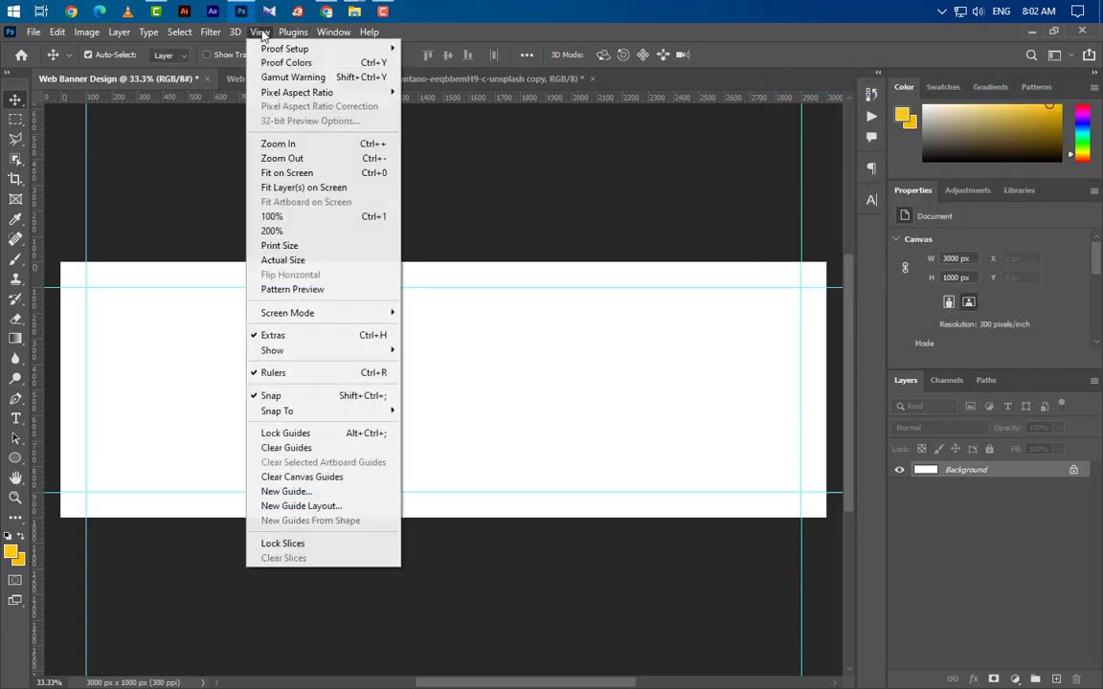
left_click(284, 491)
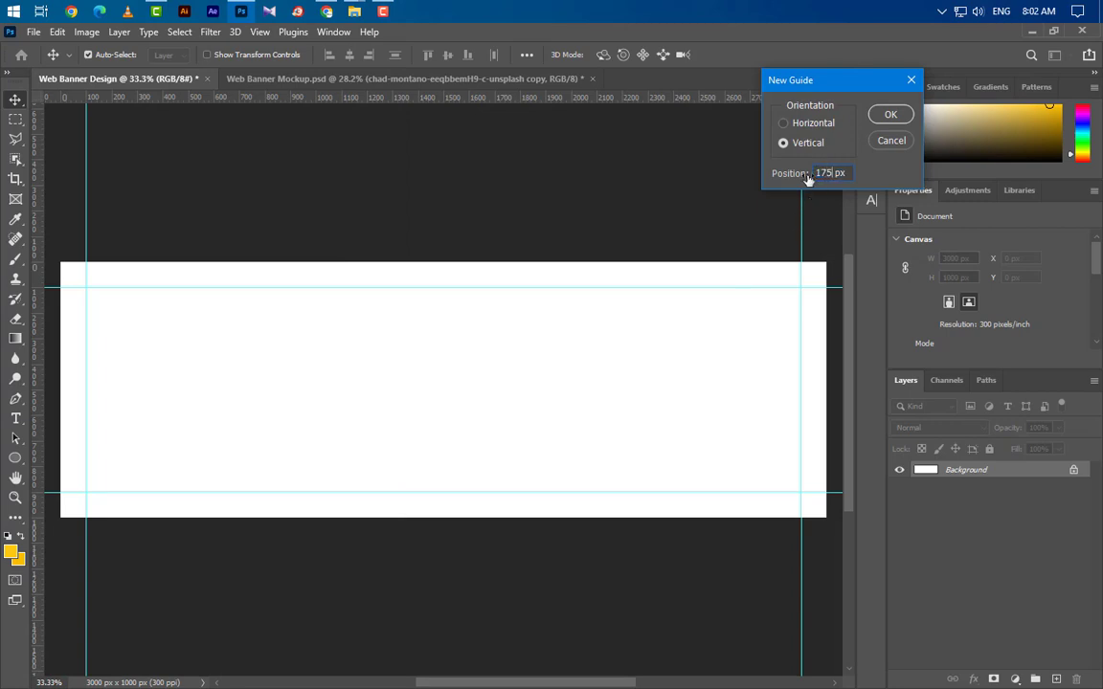
left_click(890, 114)
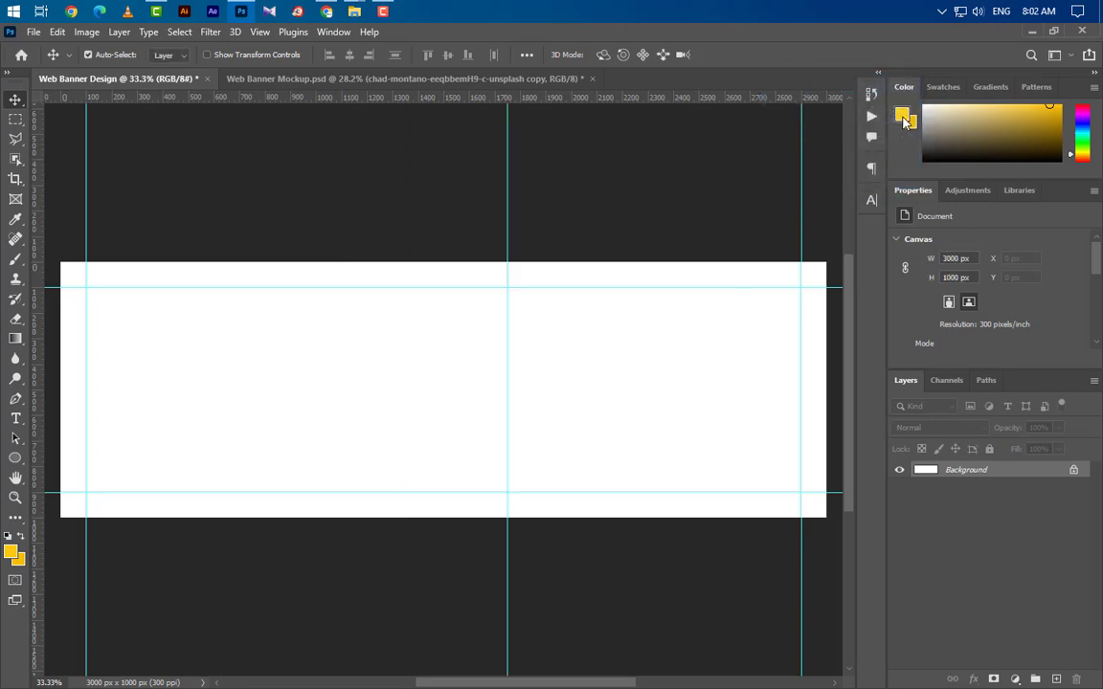
left_click(244, 16)
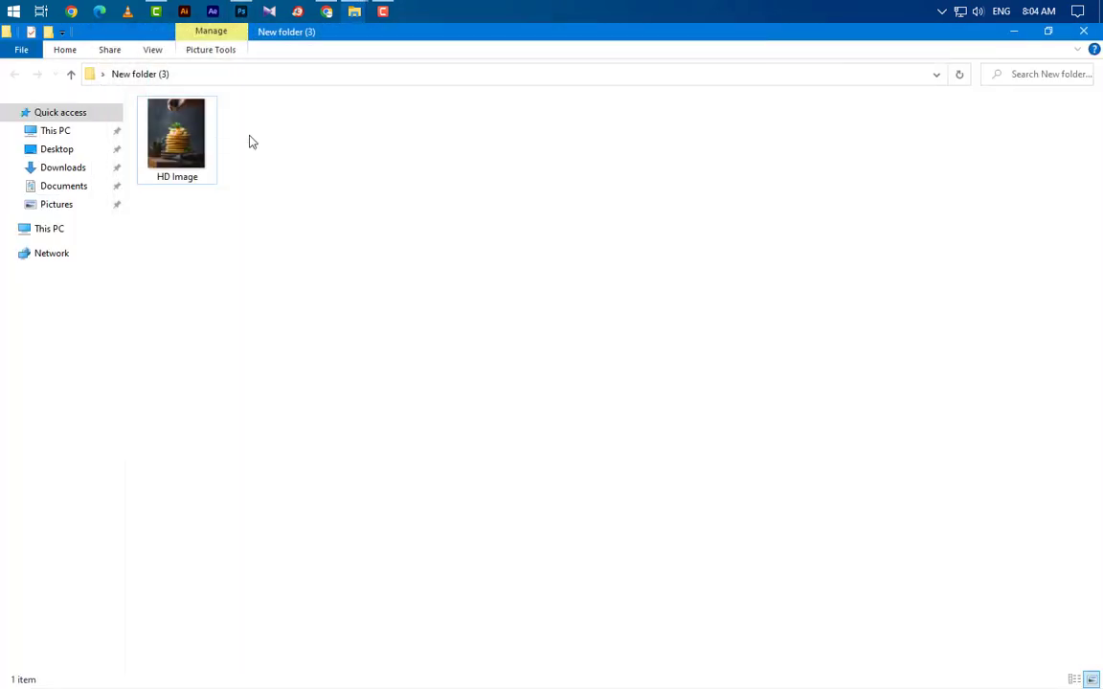
mouse_move(197, 124)
left_mouse_down()
mouse_move(241, 14)
mouse_move(677, 518)
left_mouse_up()
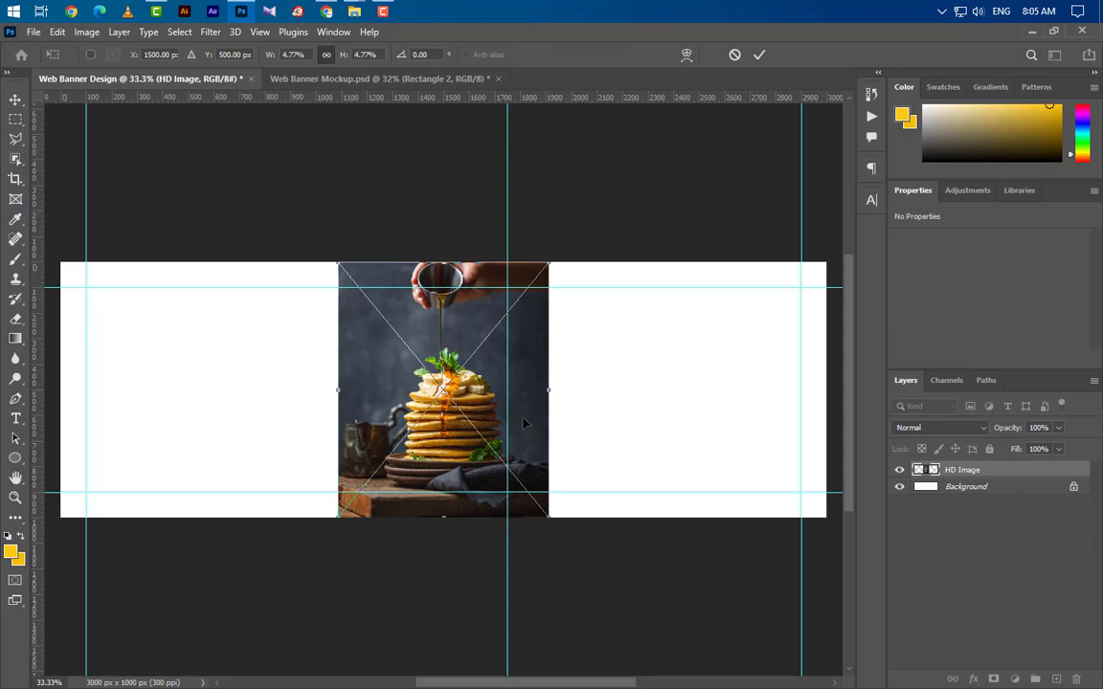
Move and enlarge the pancake photo to the banner's right edge, nudged slightly up.
left_click_drag(524, 422, 796, 427)
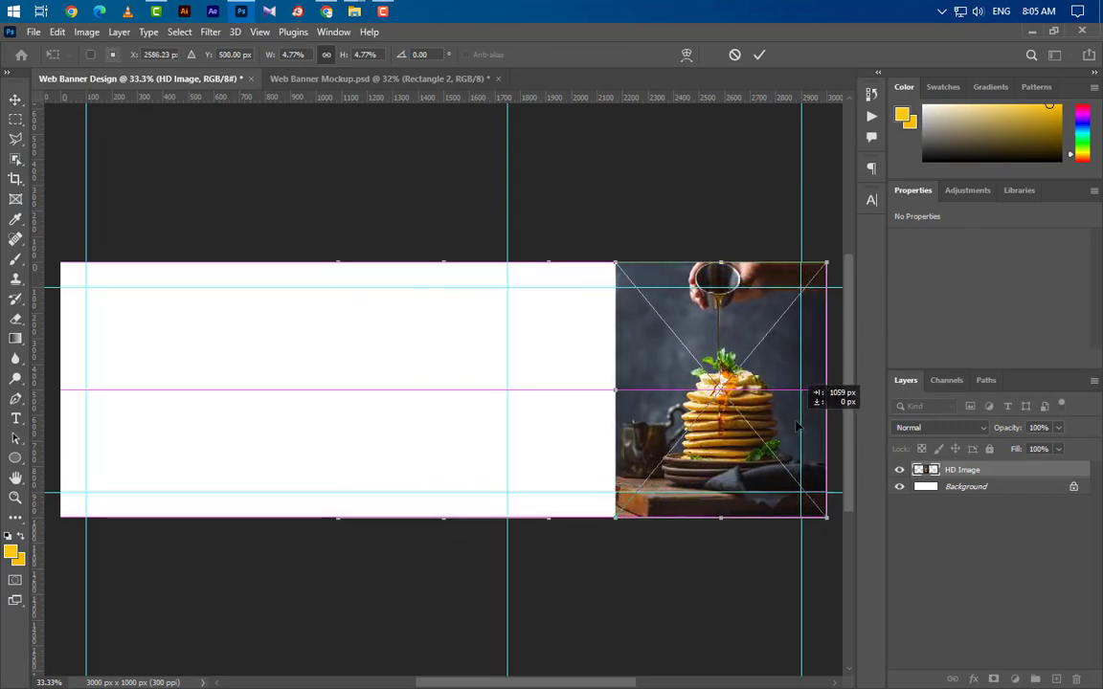
left_click_drag(616, 391, 507, 380)
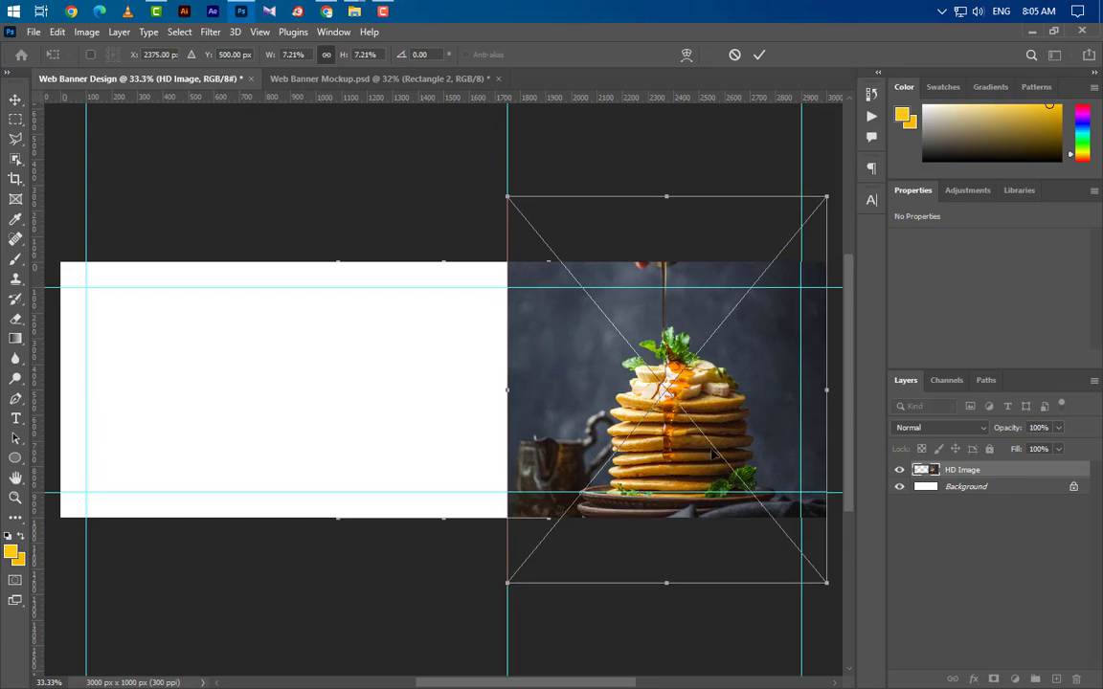
key("shift+Up")
key("shift+Up")
key("shift+Up")
key("shift+Up")
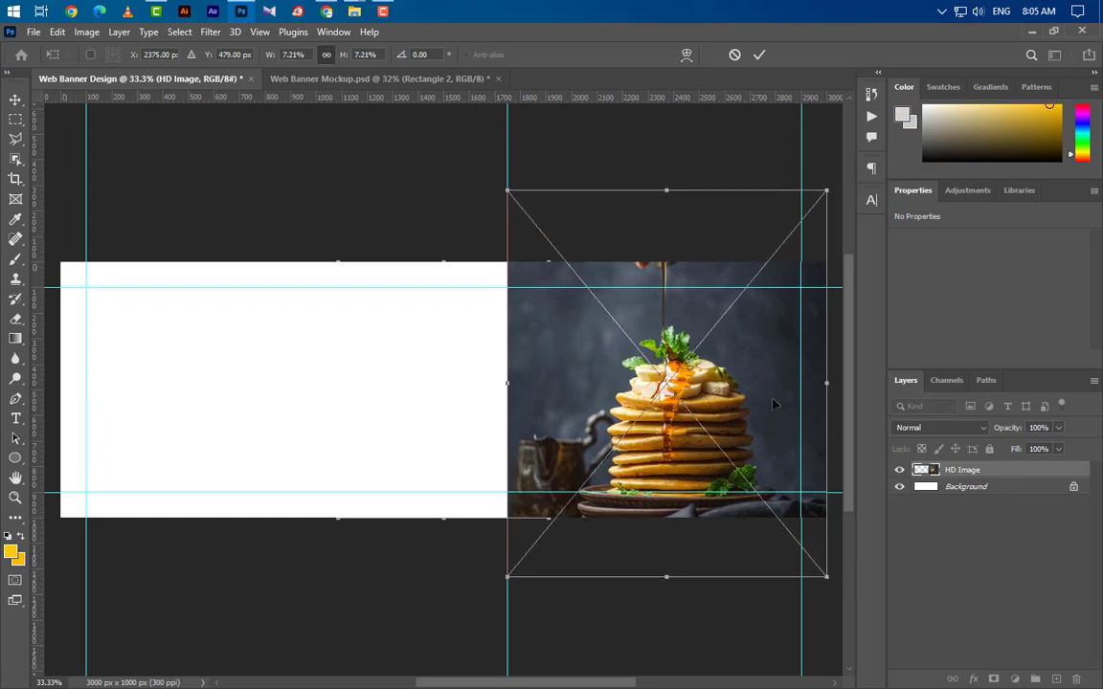
key("shift+Up")
key("shift+Up")
key("Up")
key("Up")
key("Up")
key("Up")
key("Up")
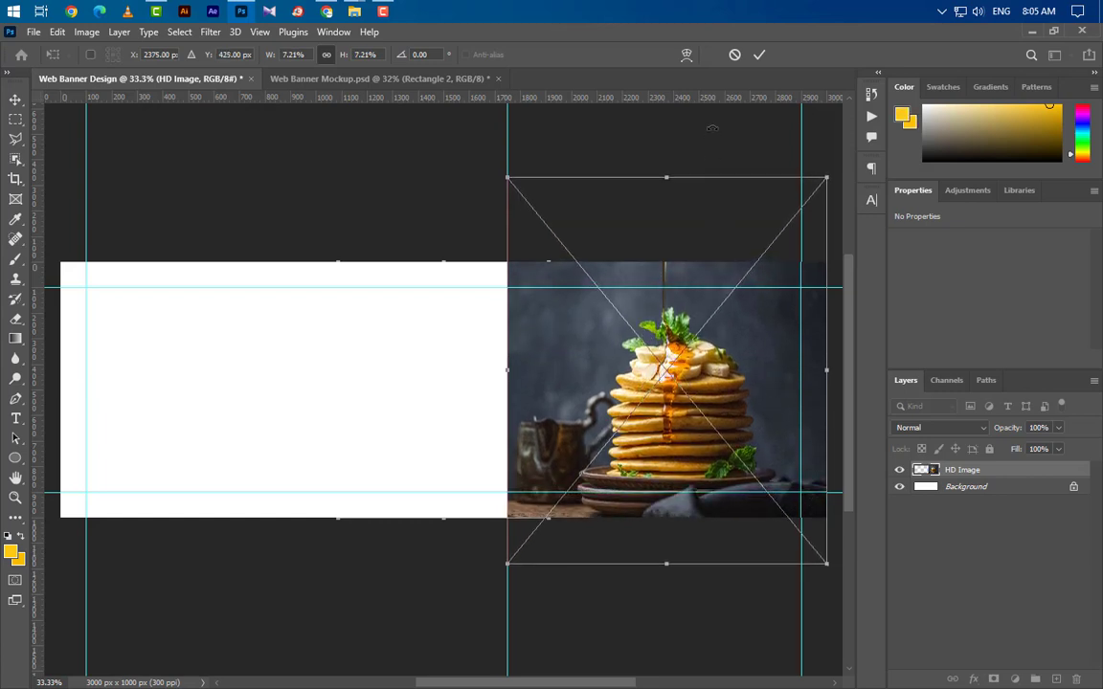
key("Up")
key("Up")
left_click(759, 56)
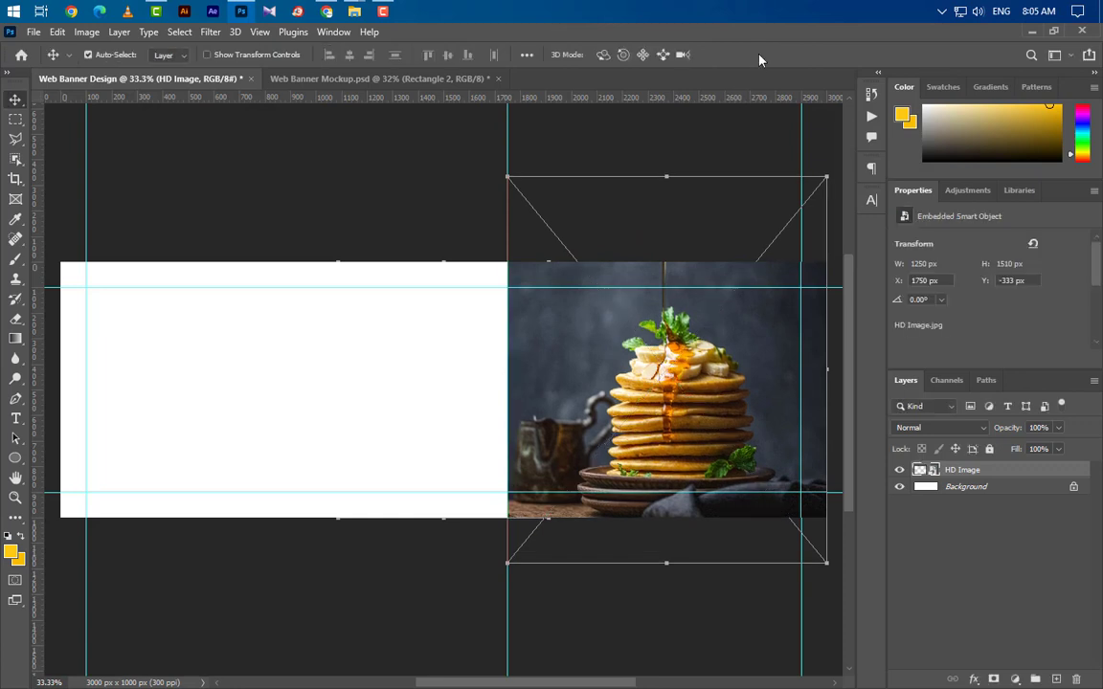
Duplicate the HD Image layer and enlarge the copy, shifting it left to fill the banner.
left_click_drag(1050, 476, 1056, 679)
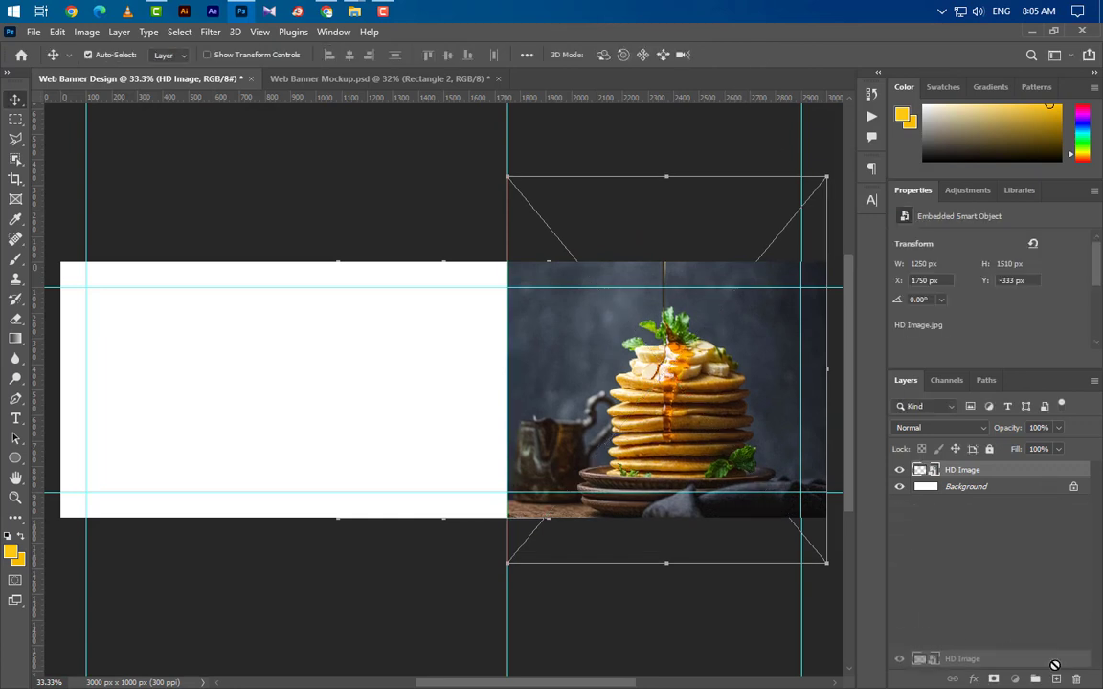
scroll(756, 481, "down", 2)
scroll(757, 481, "down", 2)
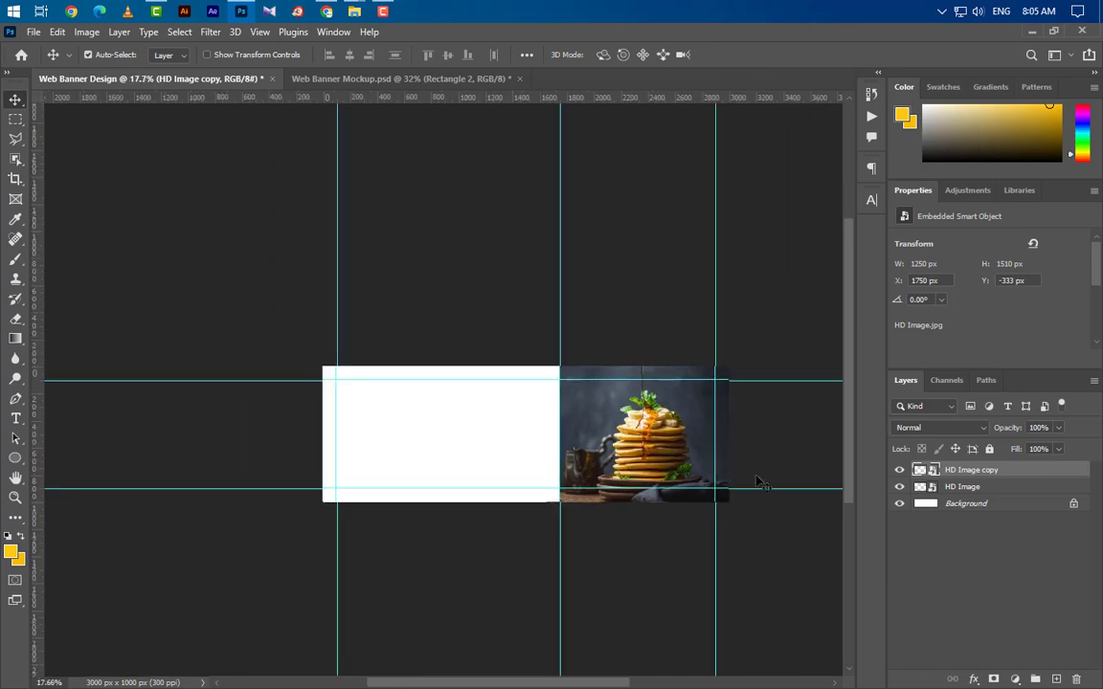
key("ctrl+t")
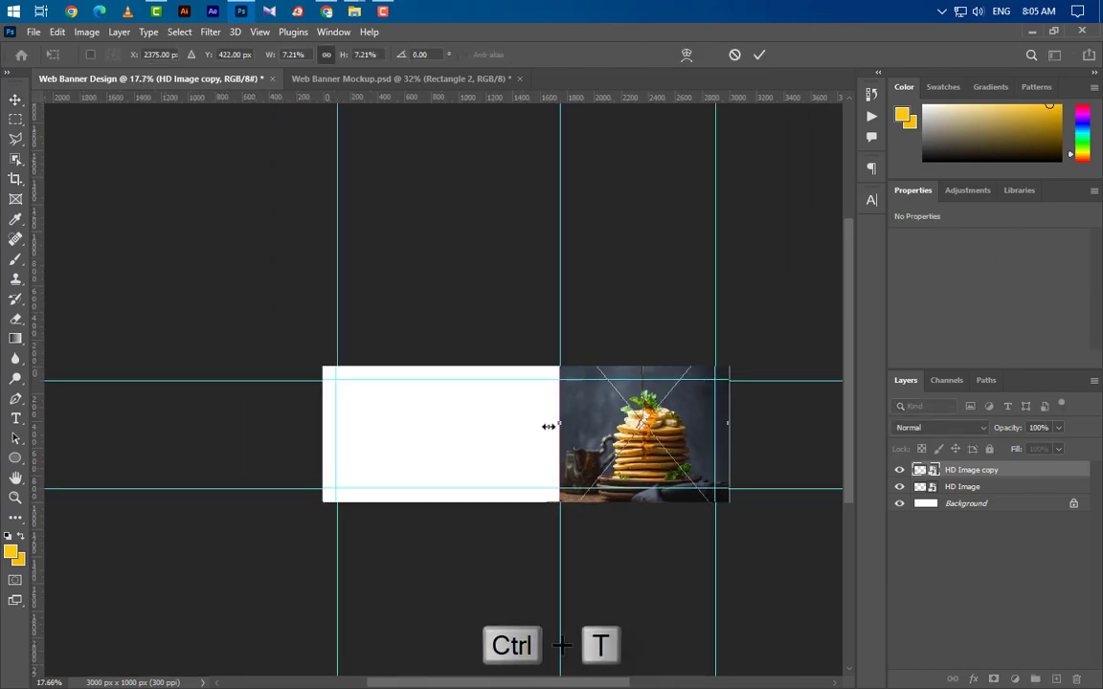
left_click_drag(559, 423, 109, 408)
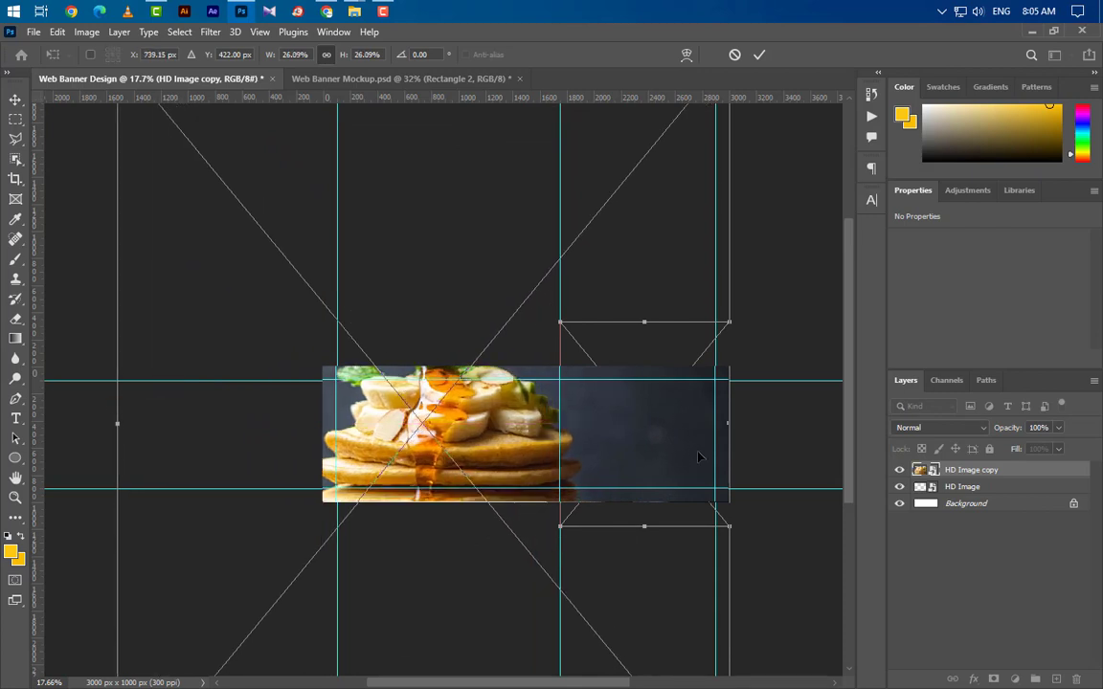
mouse_move(635, 458)
left_mouse_down()
mouse_move(528, 576)
mouse_move(472, 476)
left_mouse_up()
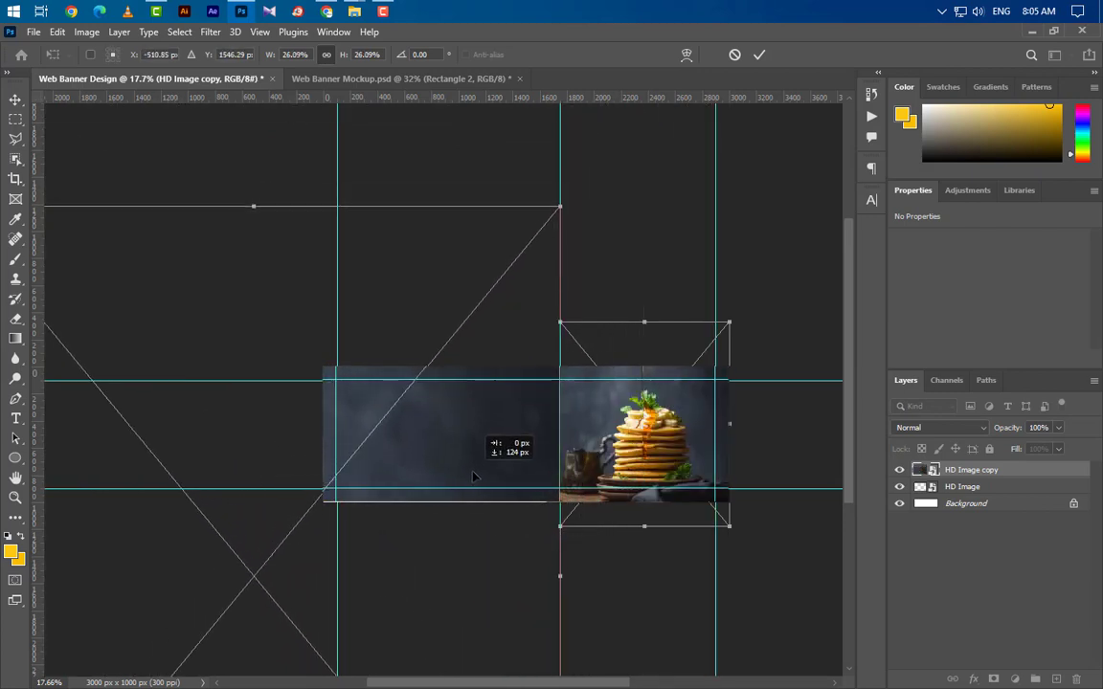
left_click(760, 56)
scroll(594, 509, "up", 3)
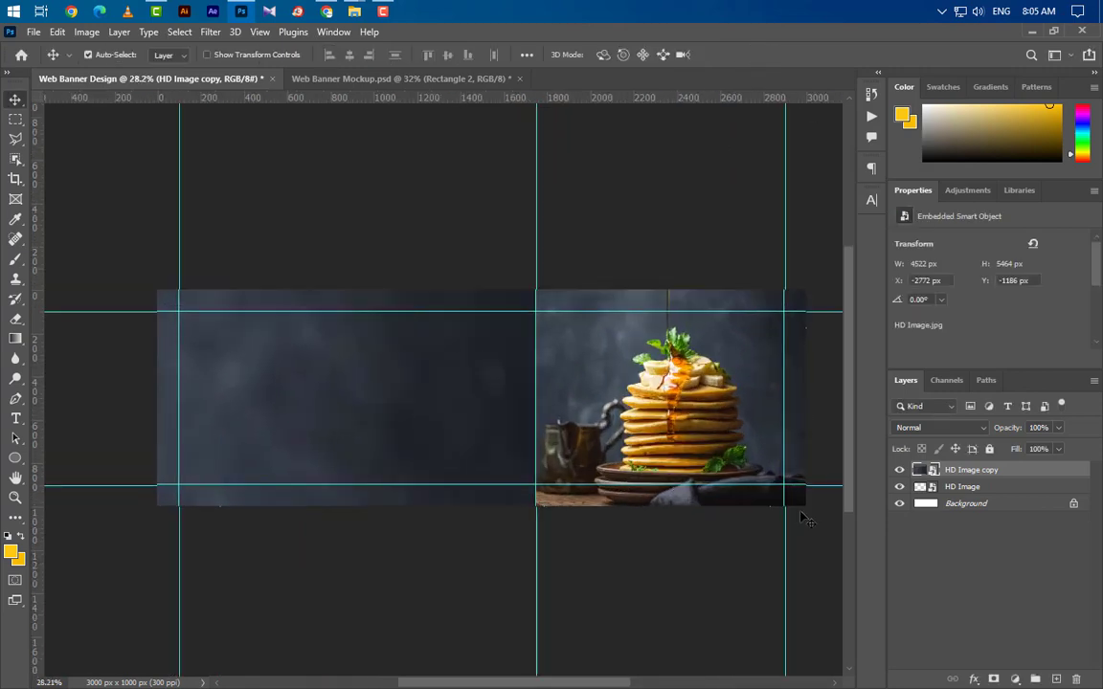
Draw a black-filled rectangle over the banner's left half.
left_click(15, 457)
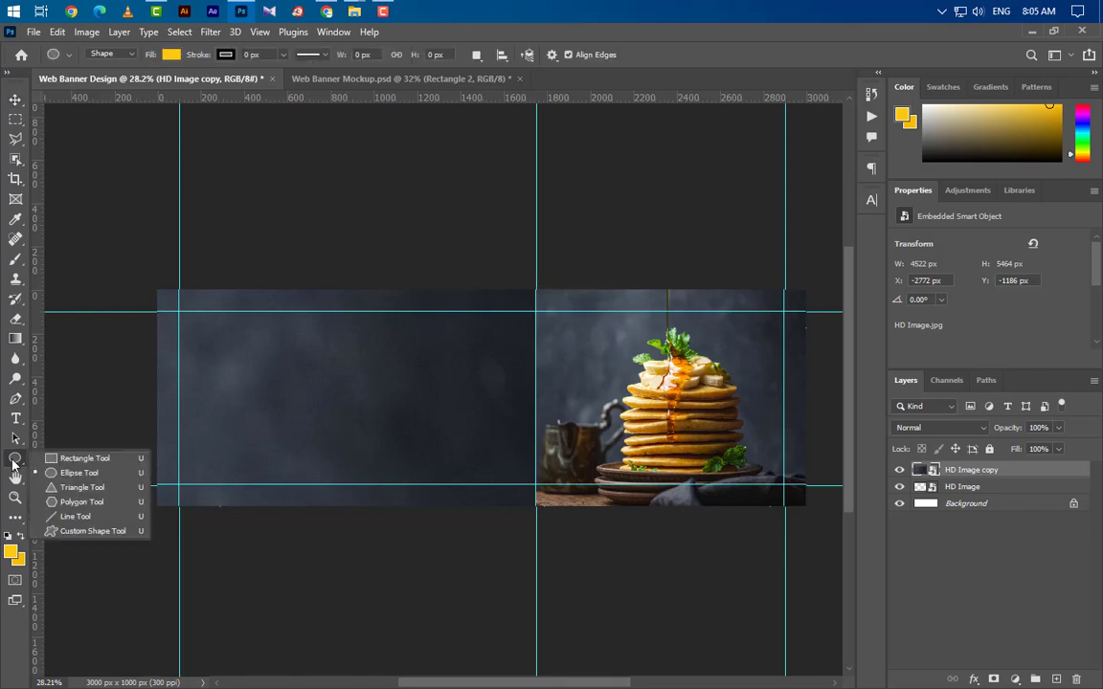
left_click(57, 457)
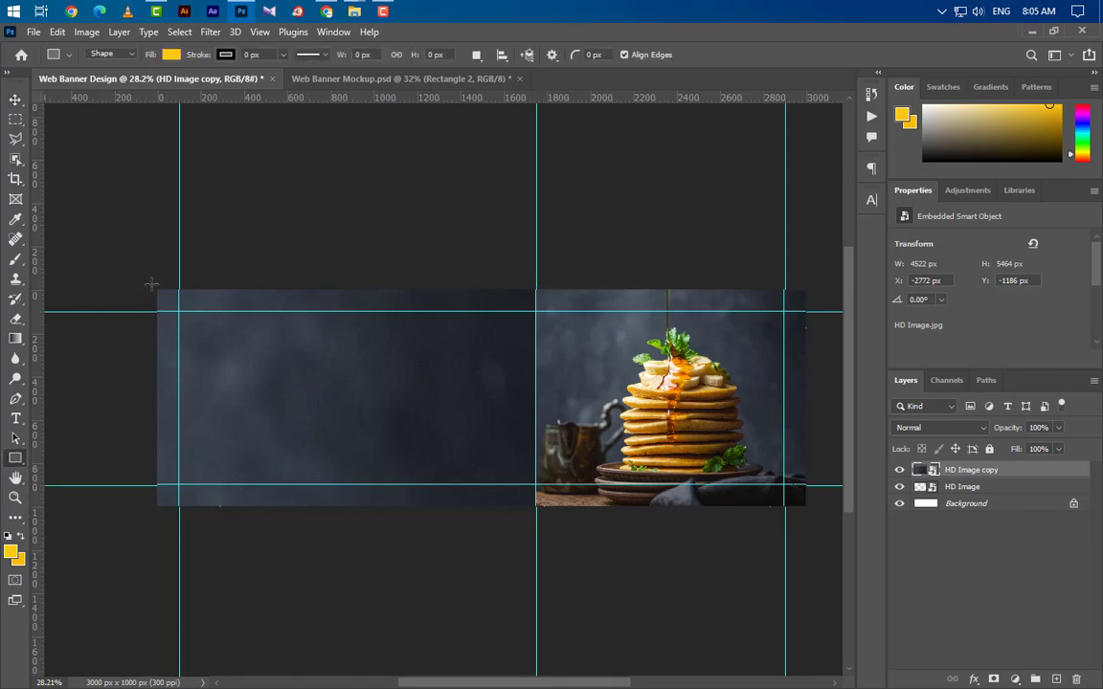
left_click_drag(152, 285, 536, 512)
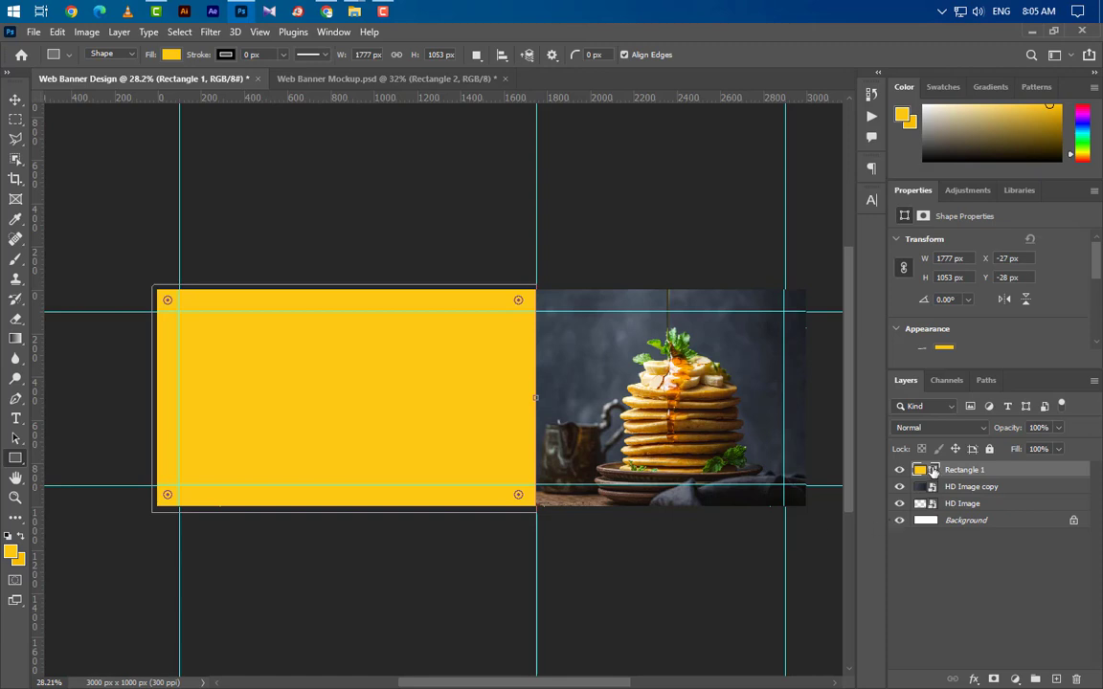
double_click(934, 470)
left_click_drag(728, 565, 414, 647)
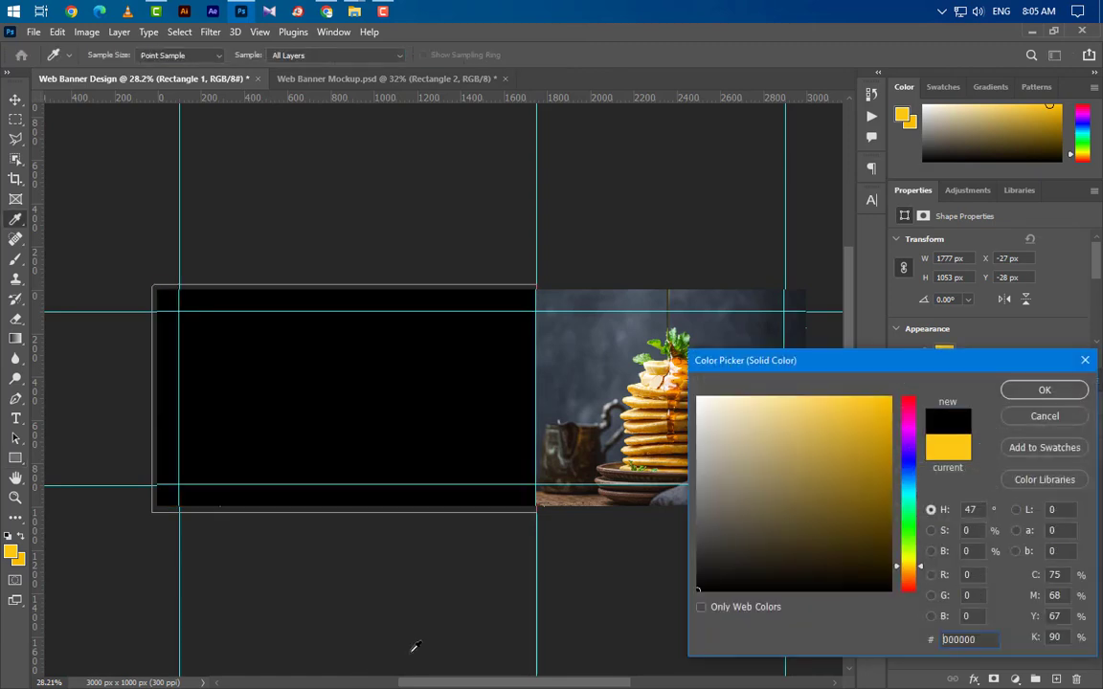
left_click(1039, 391)
Set Rectangle 1 to Hard Light blending at 50% opacity.
left_click(938, 428)
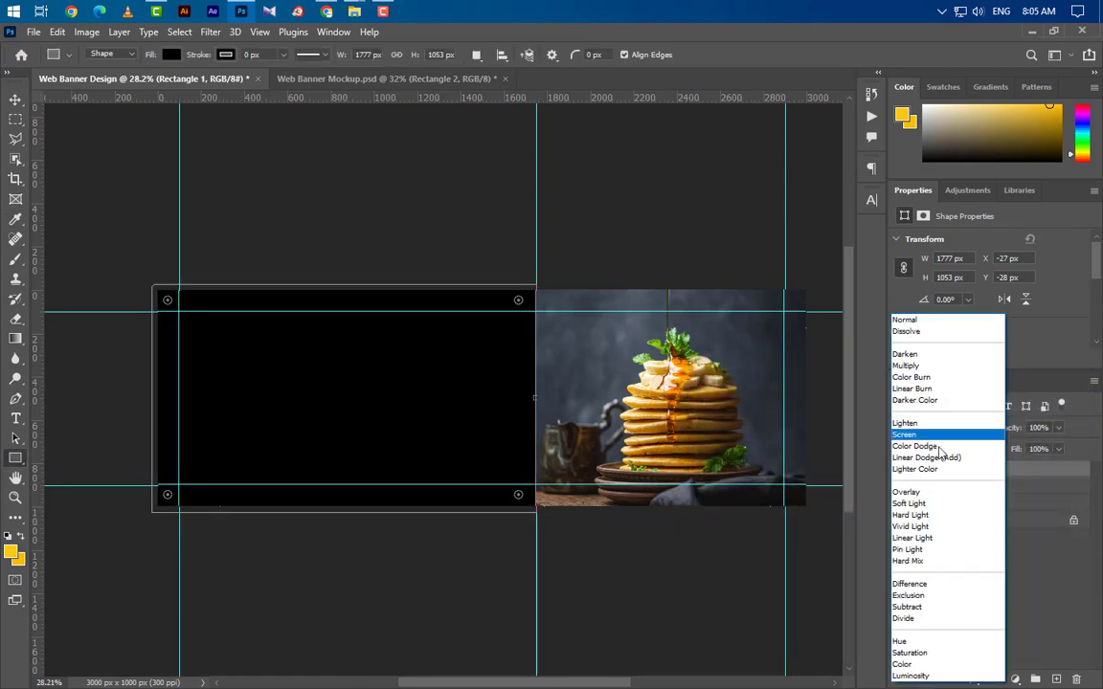
left_click(924, 515)
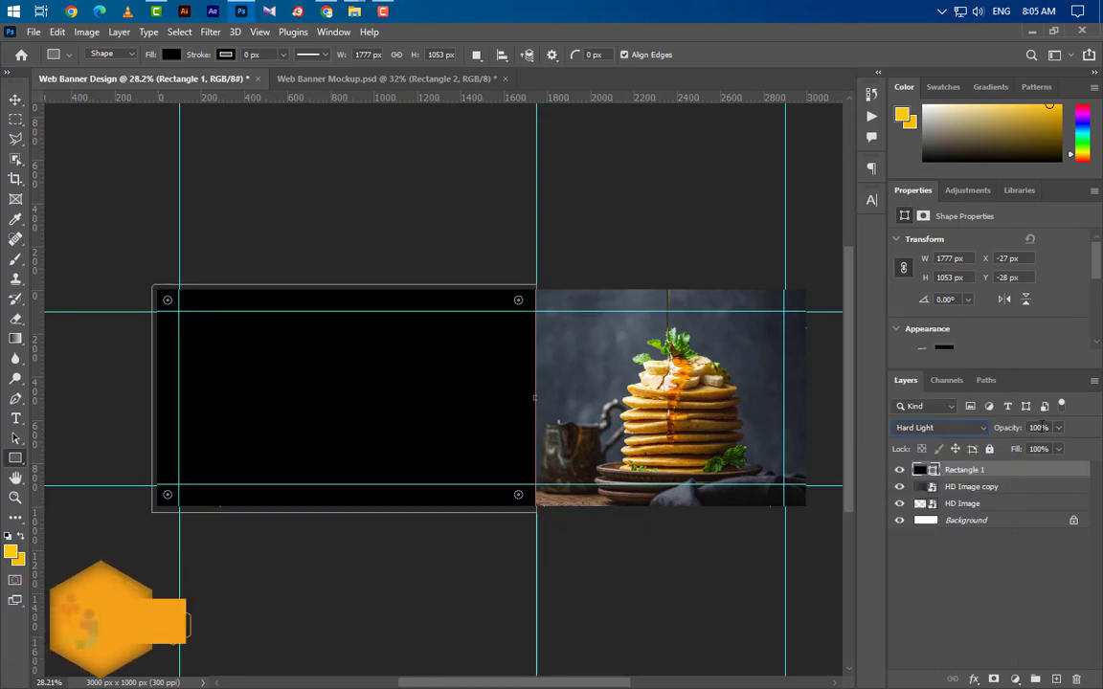
left_click(1038, 428)
type("5")
key("Return")
type("0")
key("Return")
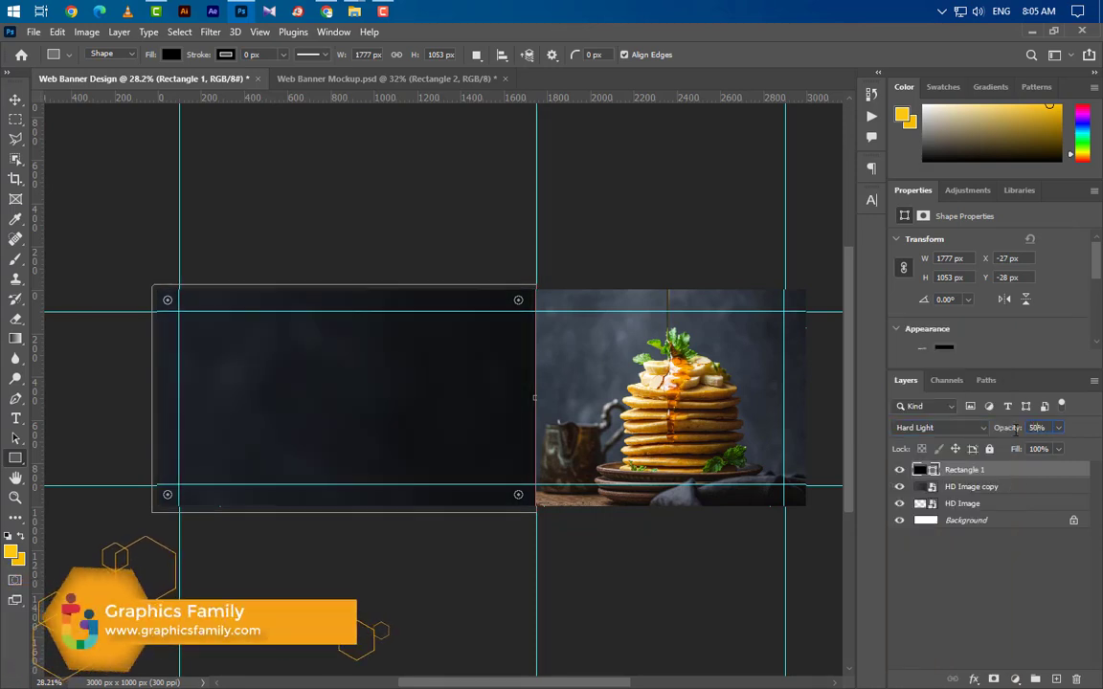
Drag the white logo file from File Explorer into the banner.
left_click(15, 100)
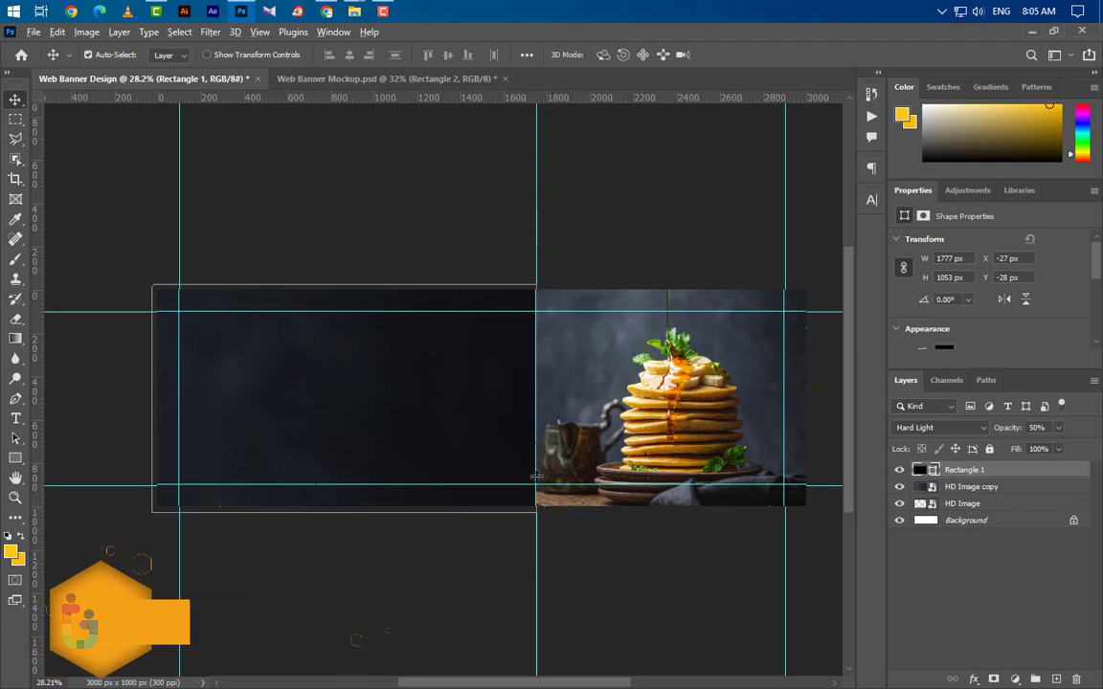
scroll(536, 486, "up", 1)
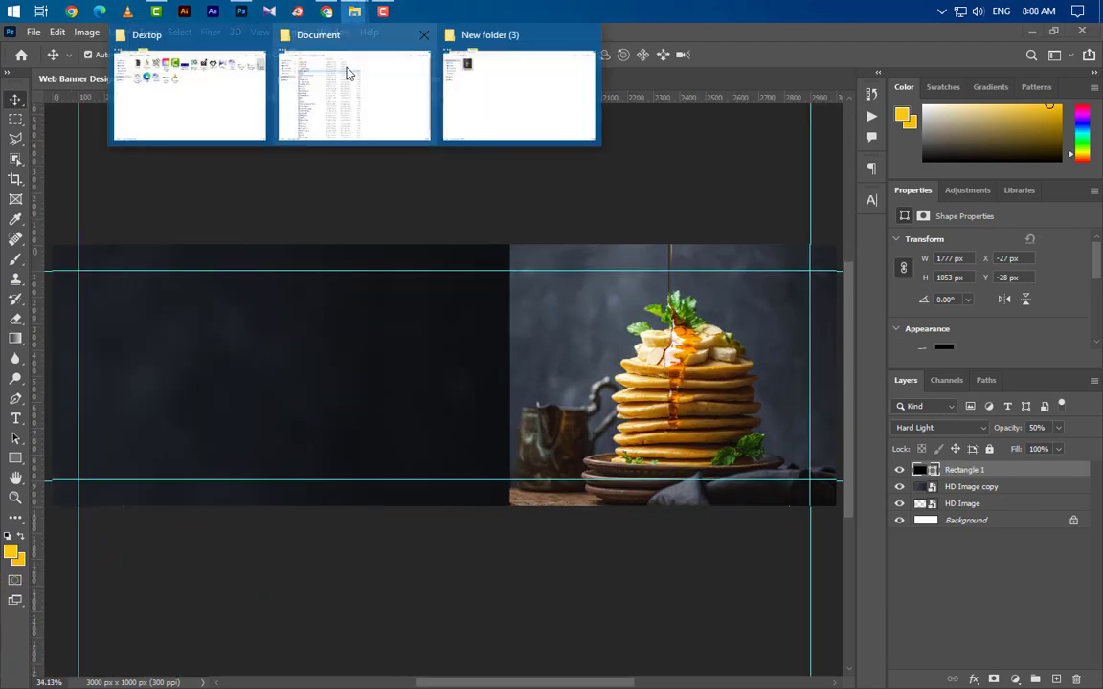
left_click(228, 91)
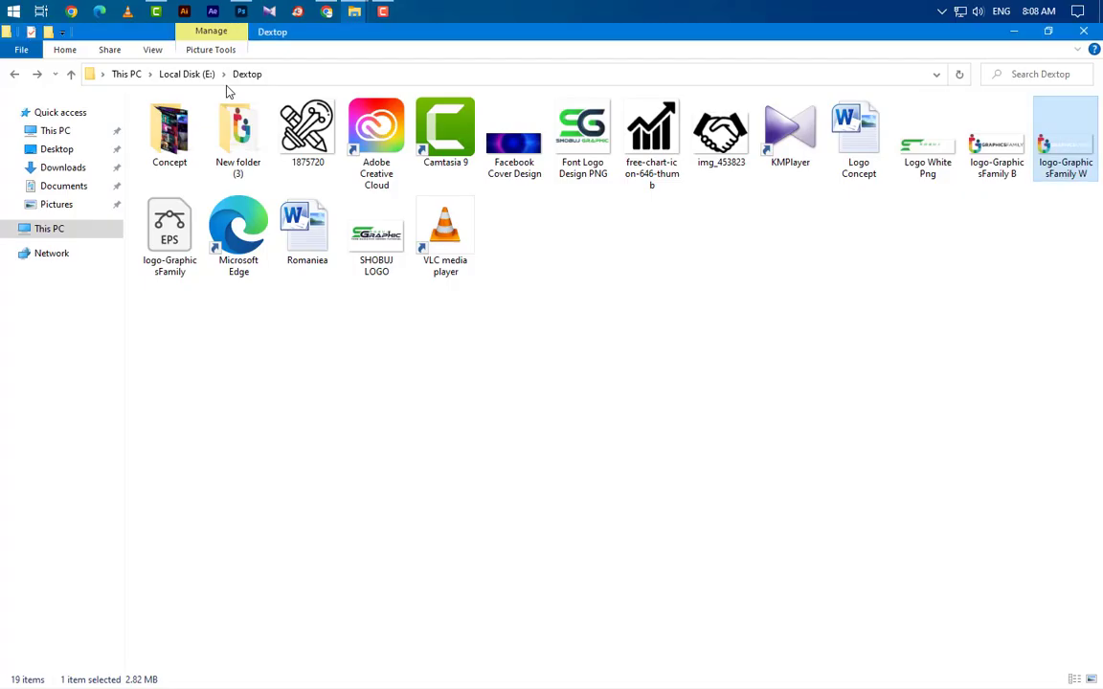
mouse_move(1085, 154)
left_mouse_down()
mouse_move(269, 362)
mouse_move(506, 435)
left_mouse_up()
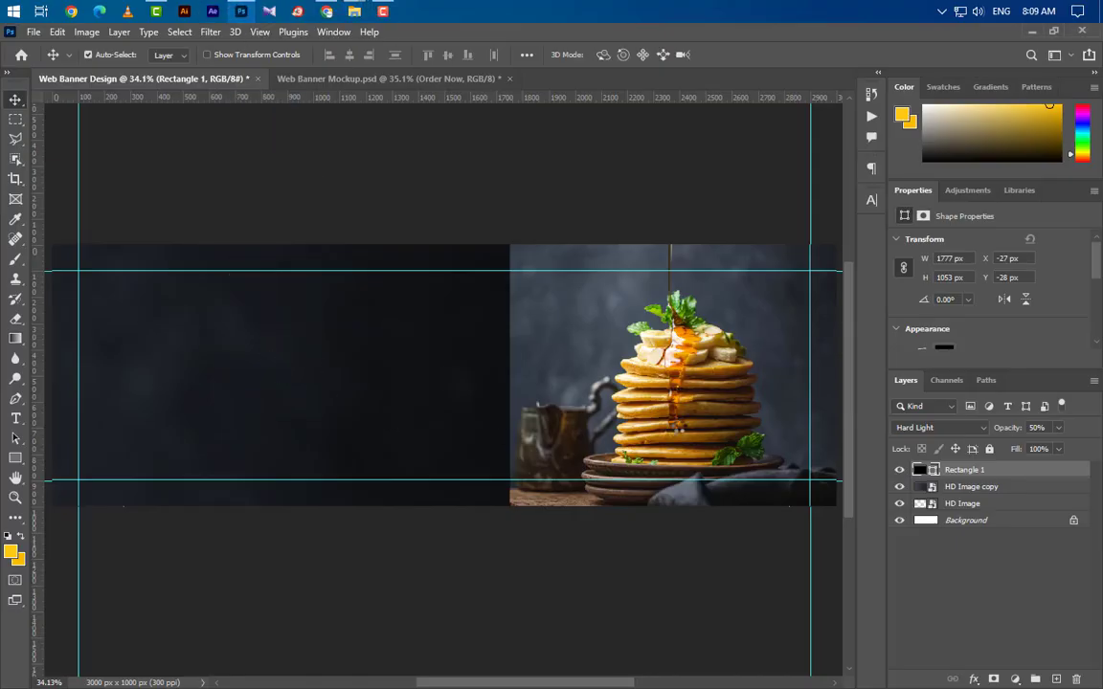
Shrink the white logo into the top-left corner and add a vertical guide at 465 px.
mouse_move(831, 375)
left_mouse_down()
mouse_move(183, 378)
mouse_move(179, 281)
left_mouse_up()
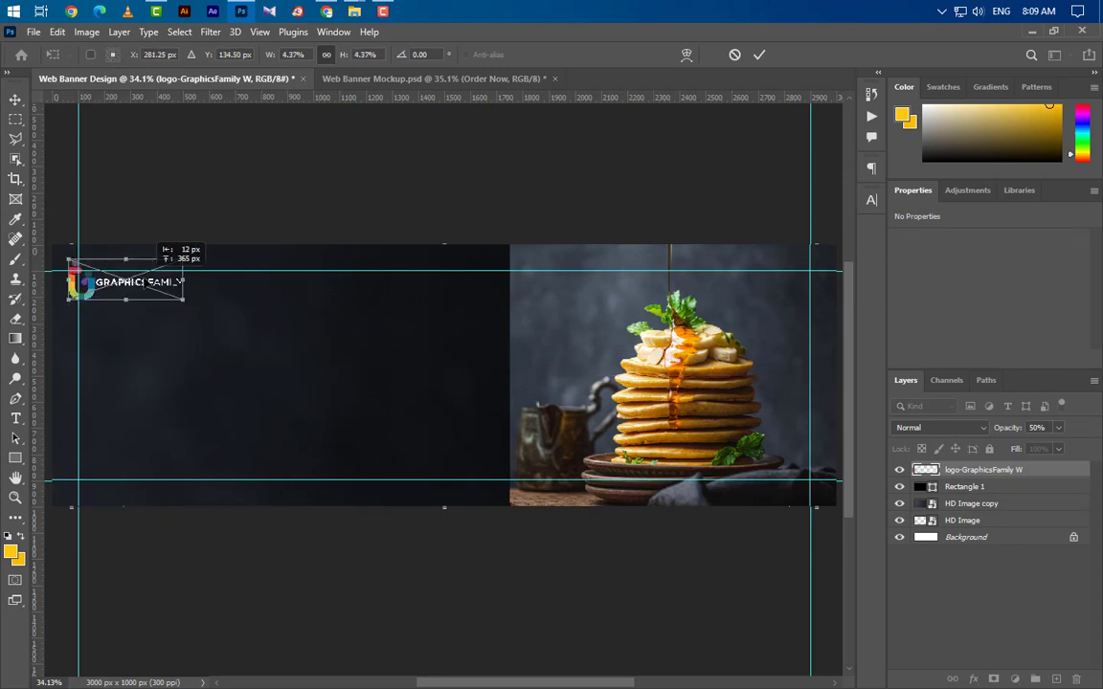
scroll(67, 269, "up", 2, "alt")
scroll(67, 269, "up", 2, "alt")
scroll(69, 268, "up", 2, "alt")
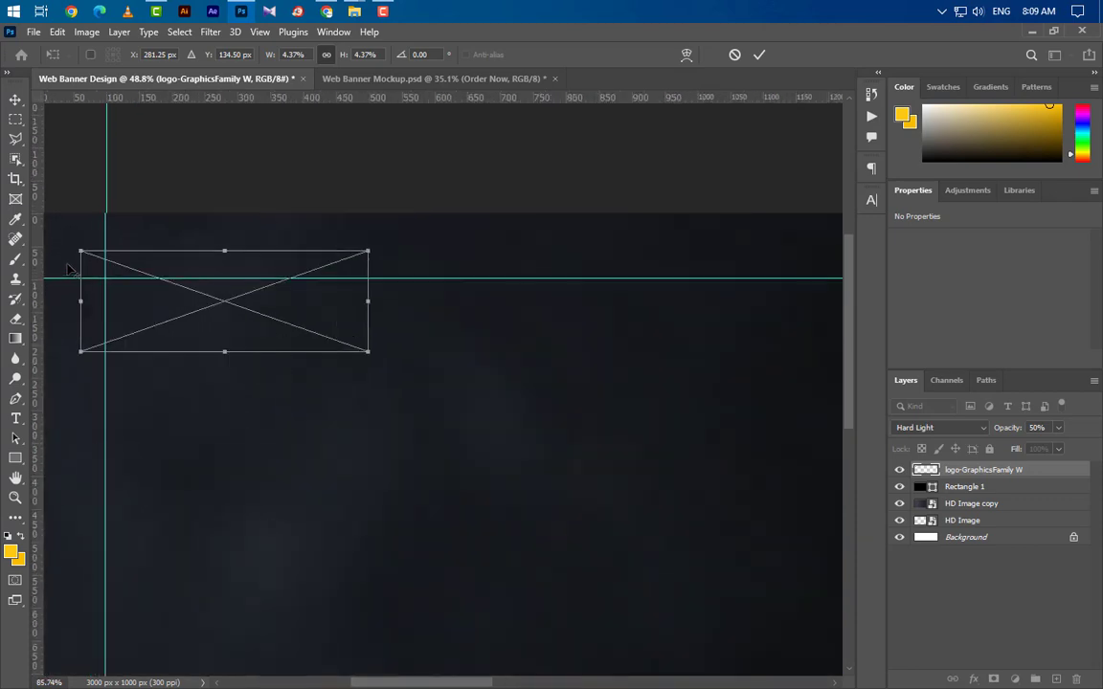
left_click_drag(372, 354, 224, 308)
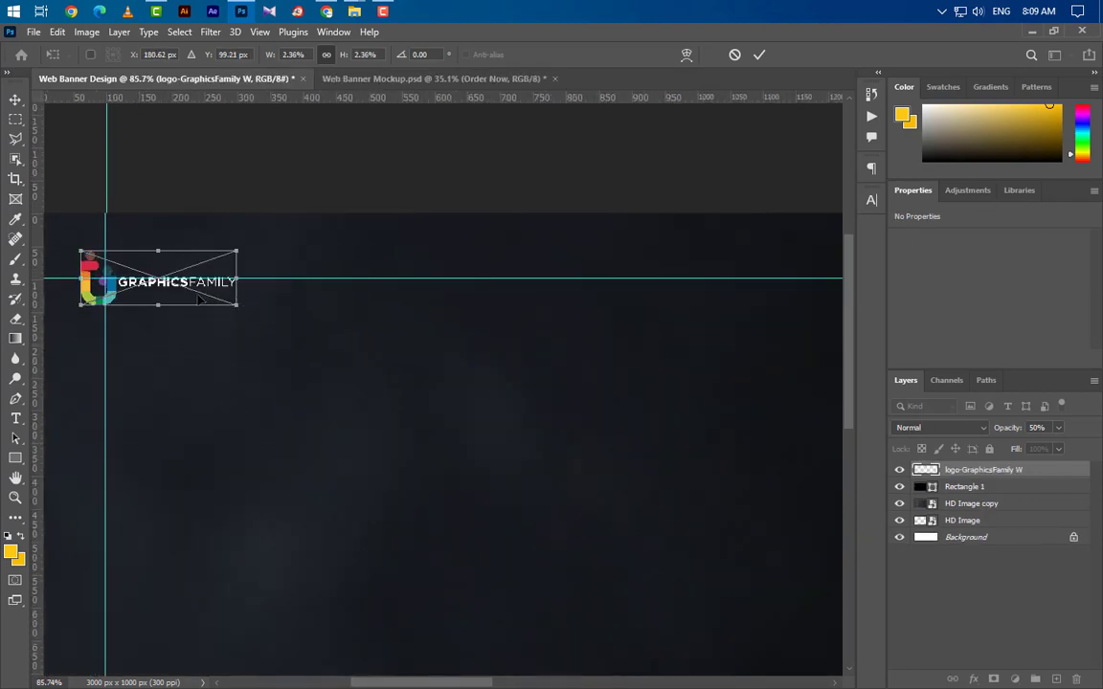
scroll(446, 496, "left", 2)
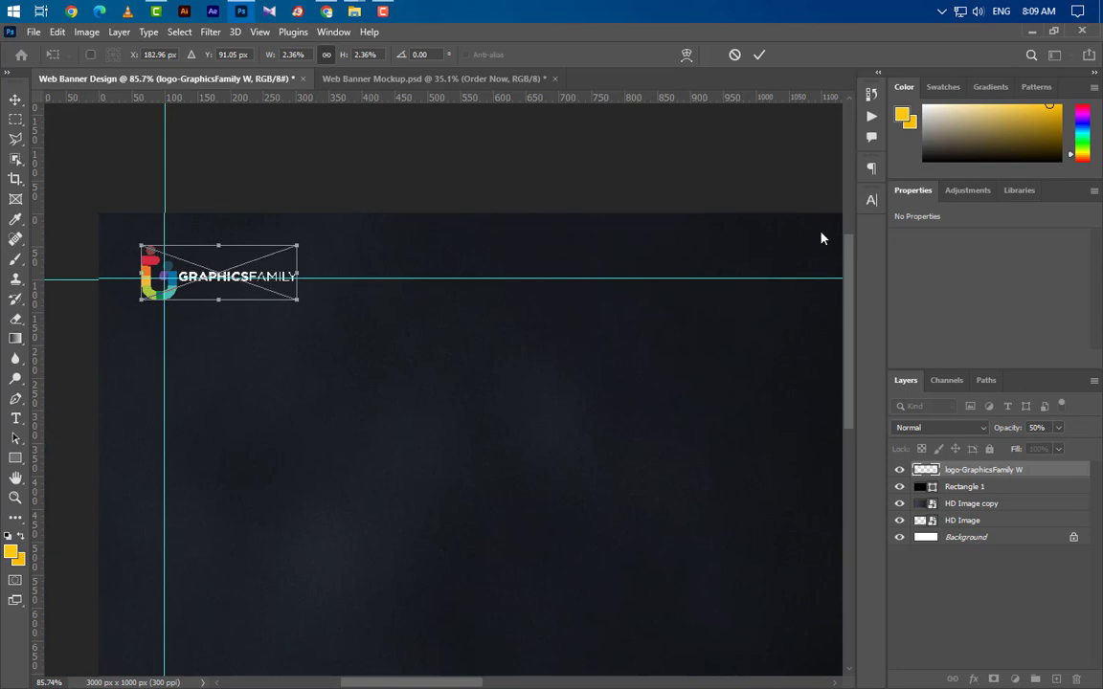
left_click(760, 55)
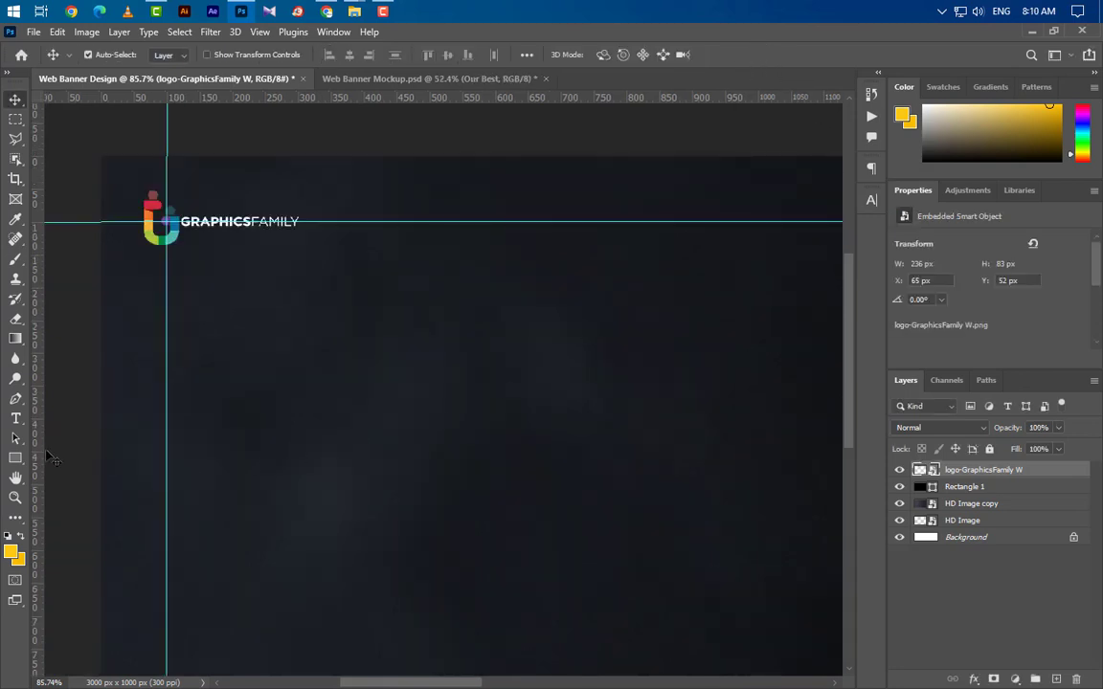
left_click_drag(41, 453, 407, 462)
Draw a yellow rectangle below the logo at the guide, sized 292 × 73 px.
left_click(15, 457)
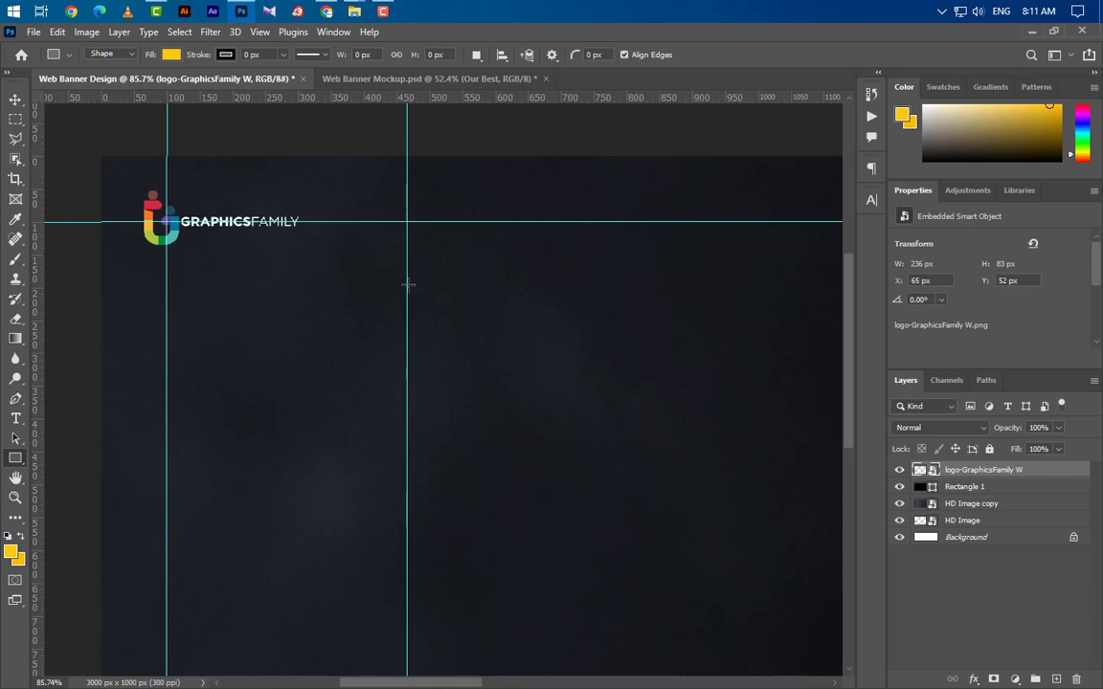
left_click_drag(408, 284, 527, 326)
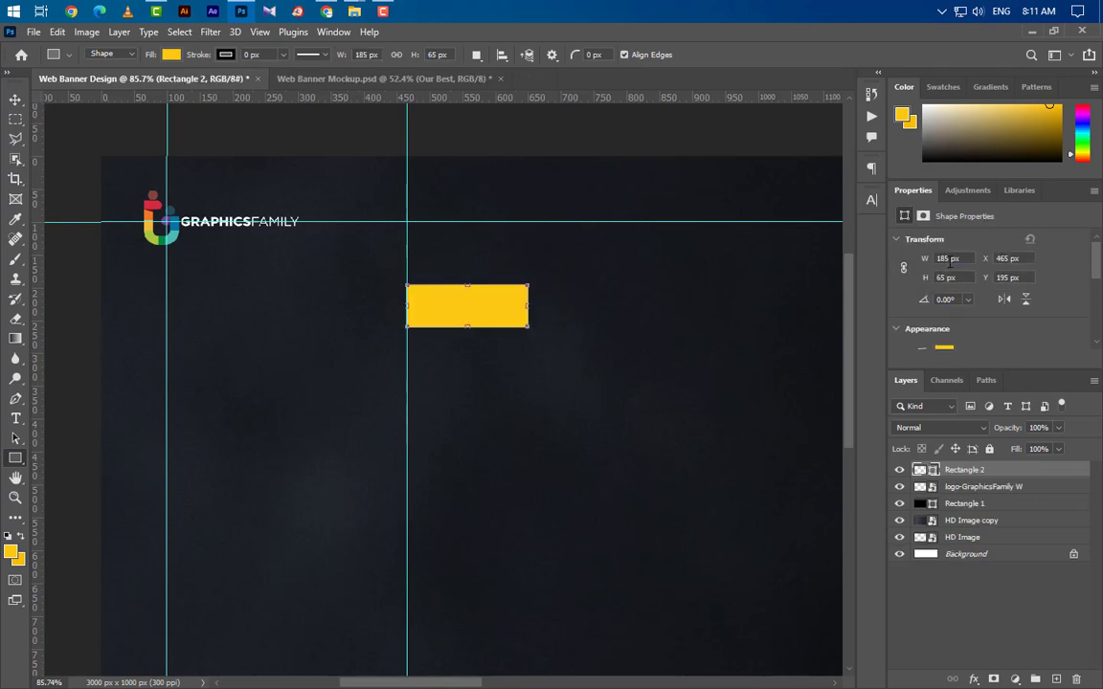
left_click(948, 259)
type("292")
key("Tab")
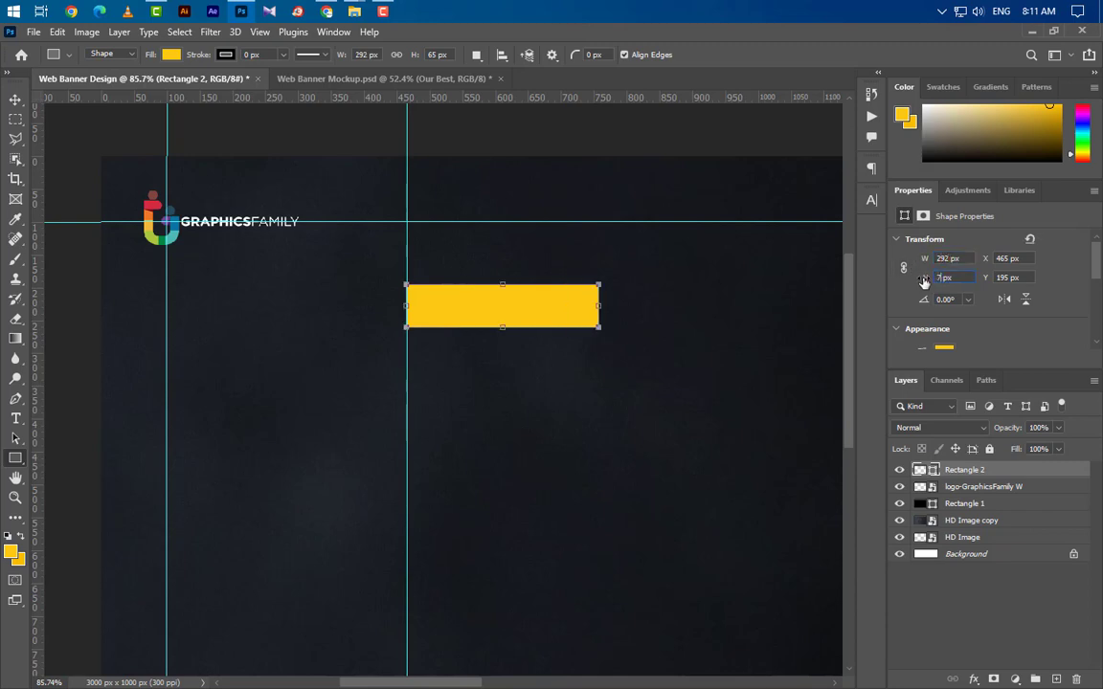
key("Return")
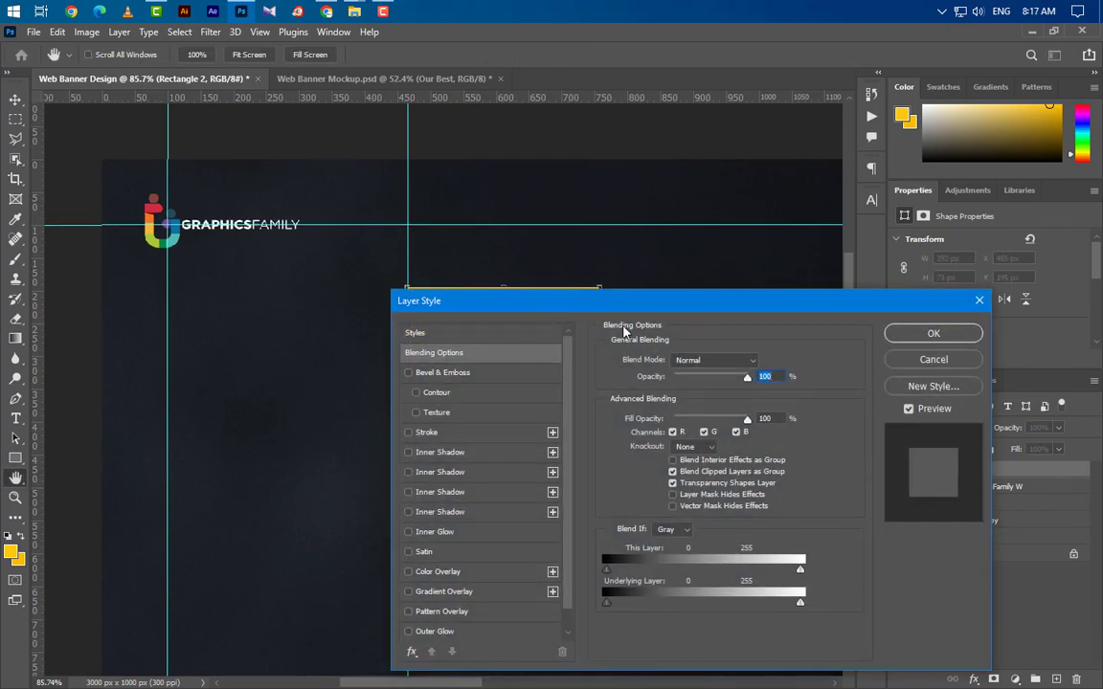
Add a reversed Gradient Overlay from 101010 to 4d4d4d at a -90° angle.
left_click_drag(625, 301, 807, 200)
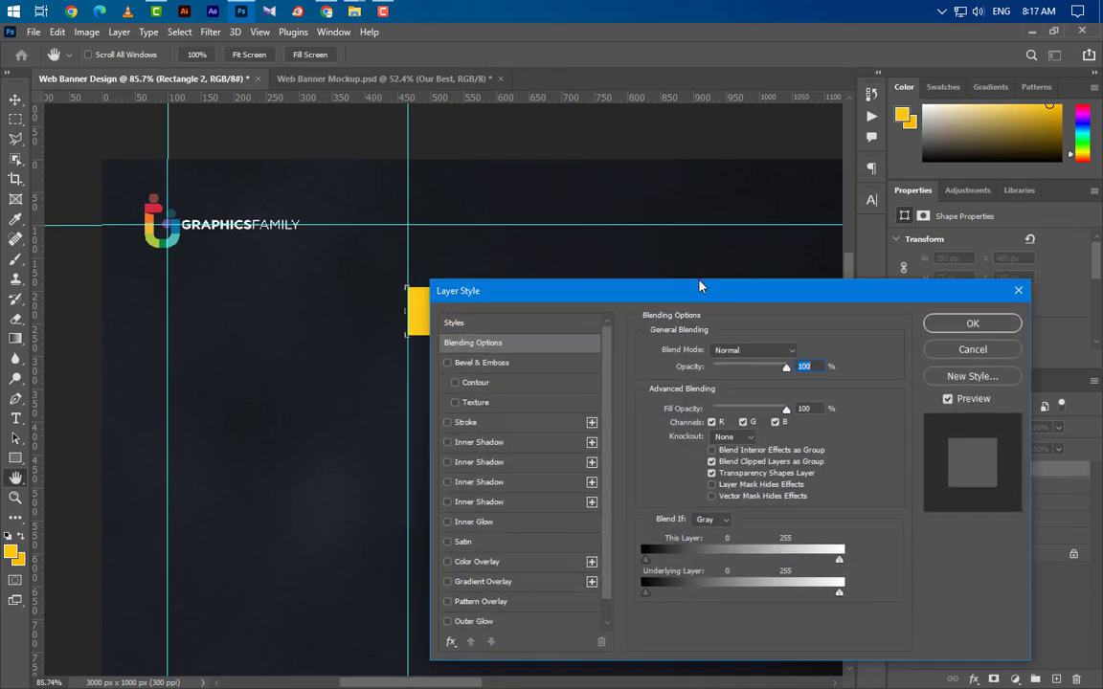
left_click(667, 490)
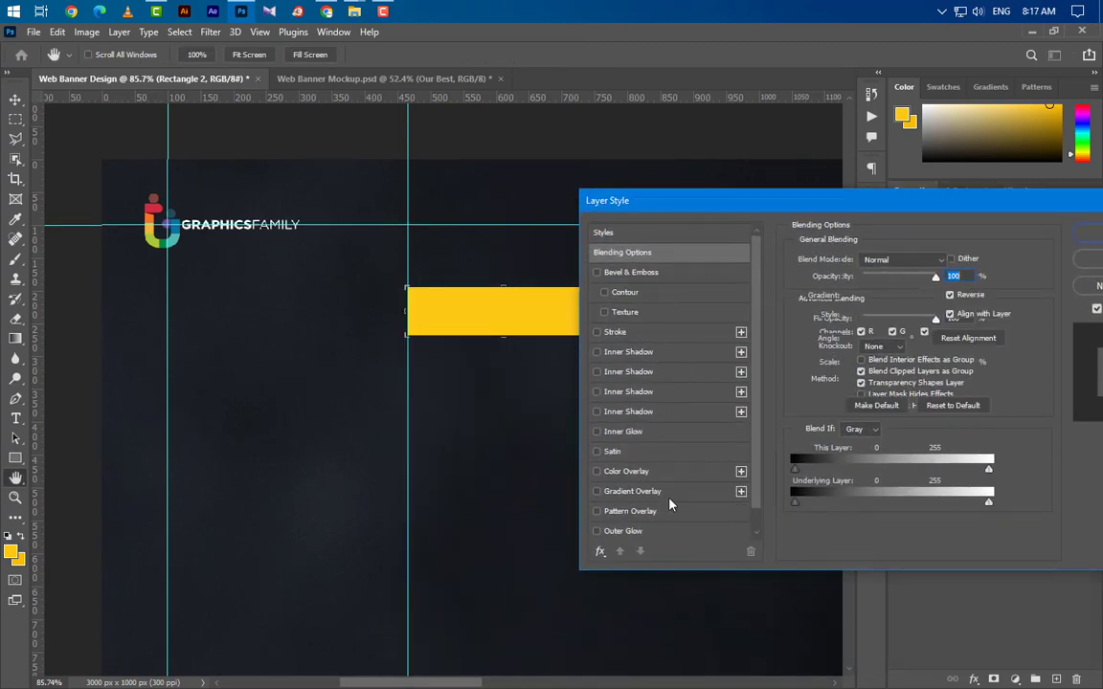
left_click(890, 303)
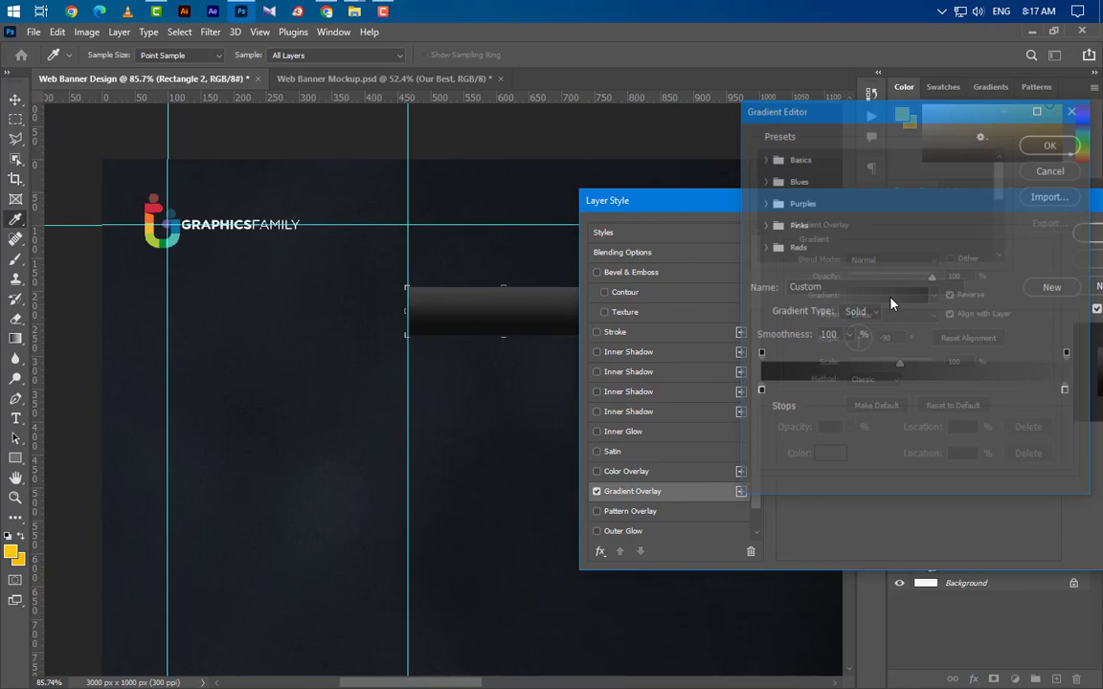
left_click(759, 391)
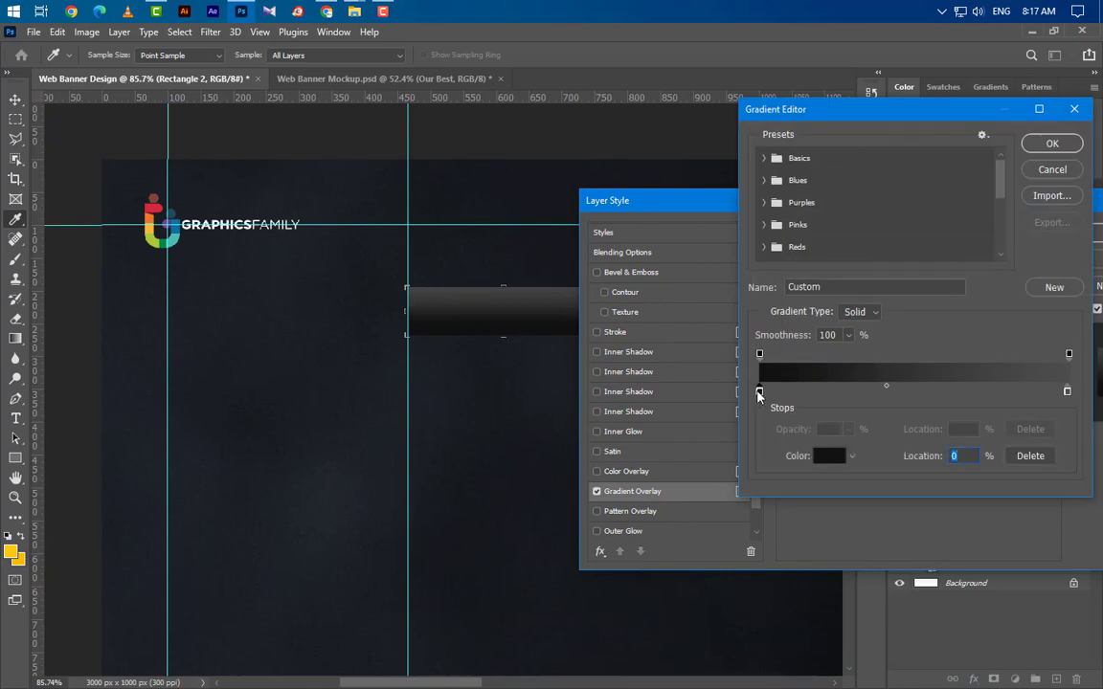
double_click(759, 392)
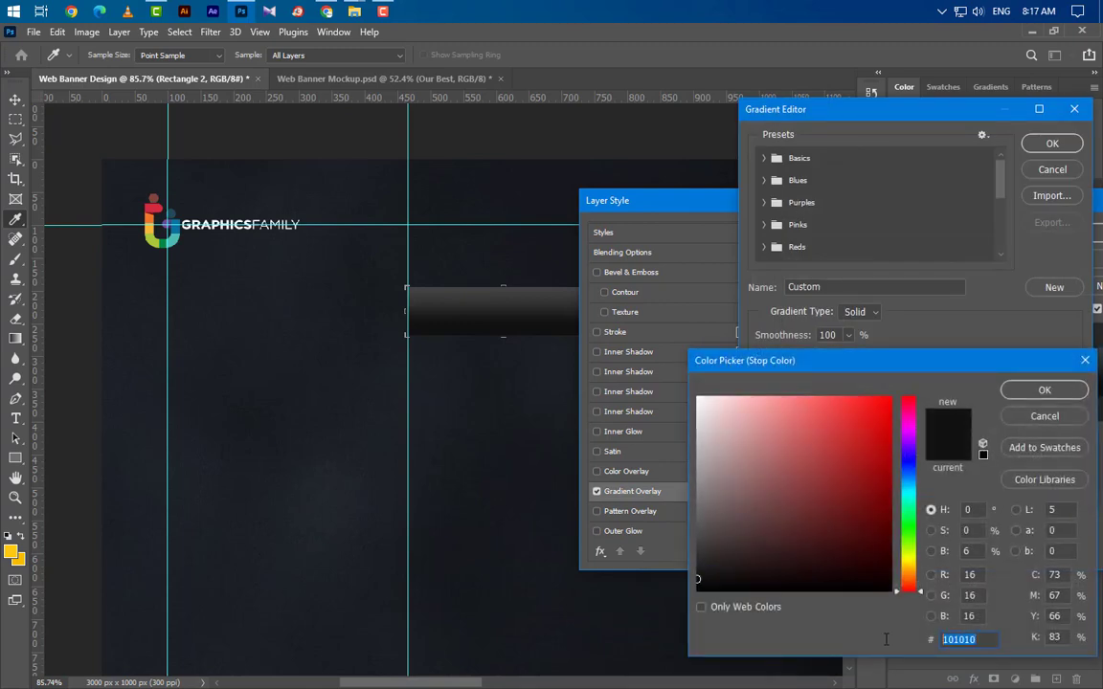
left_click(1045, 390)
double_click(1065, 391)
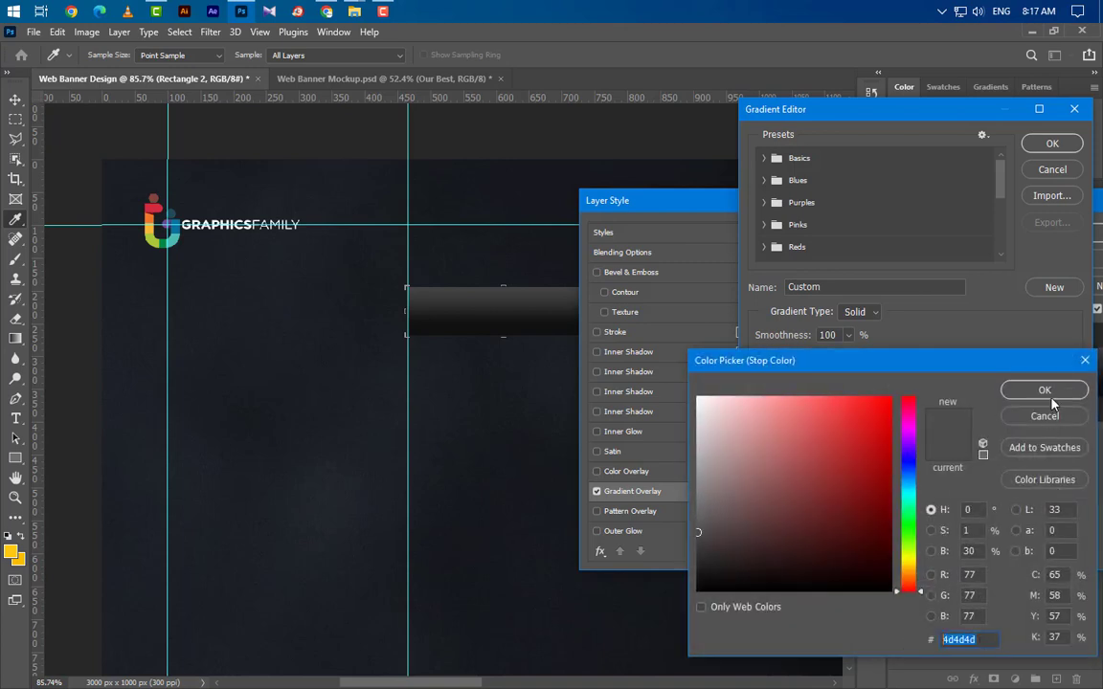
left_click(1049, 396)
left_click(1052, 143)
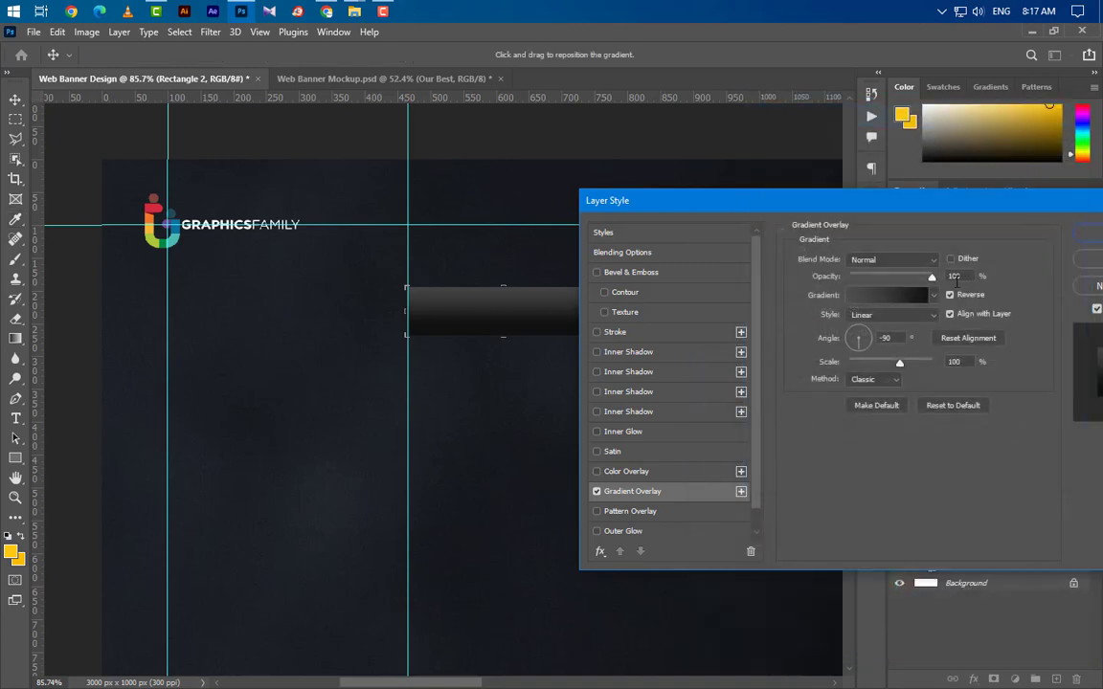
double_click(884, 338)
scroll(702, 473, "down", 1)
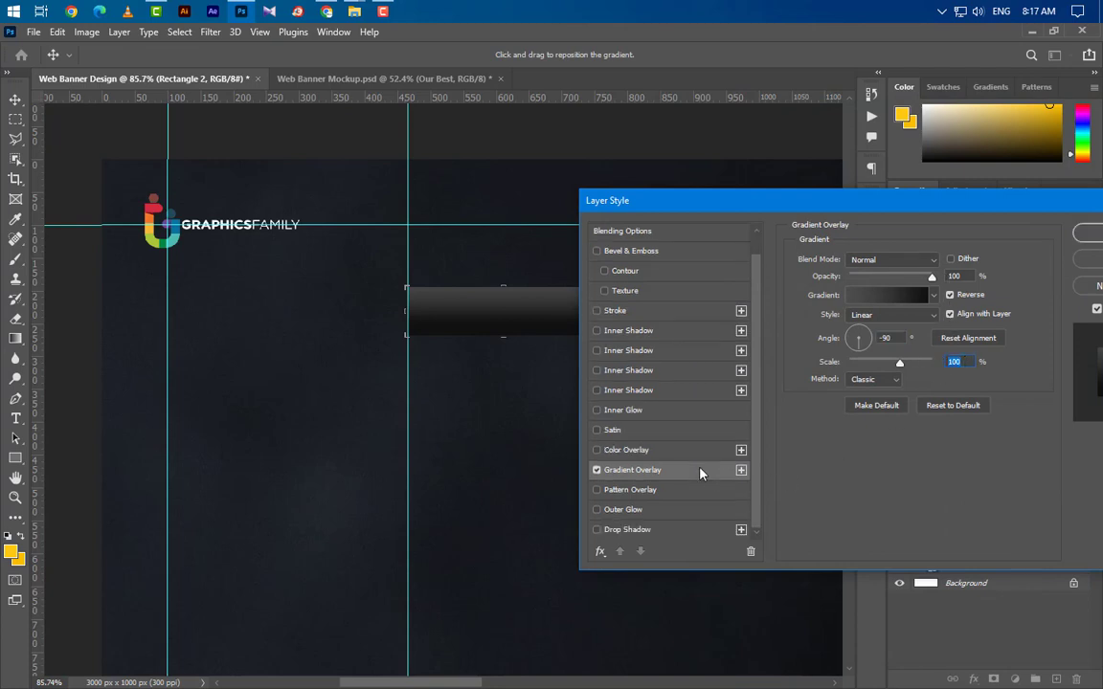
Add a black Multiply Drop Shadow and apply the layer styles.
left_click(676, 532)
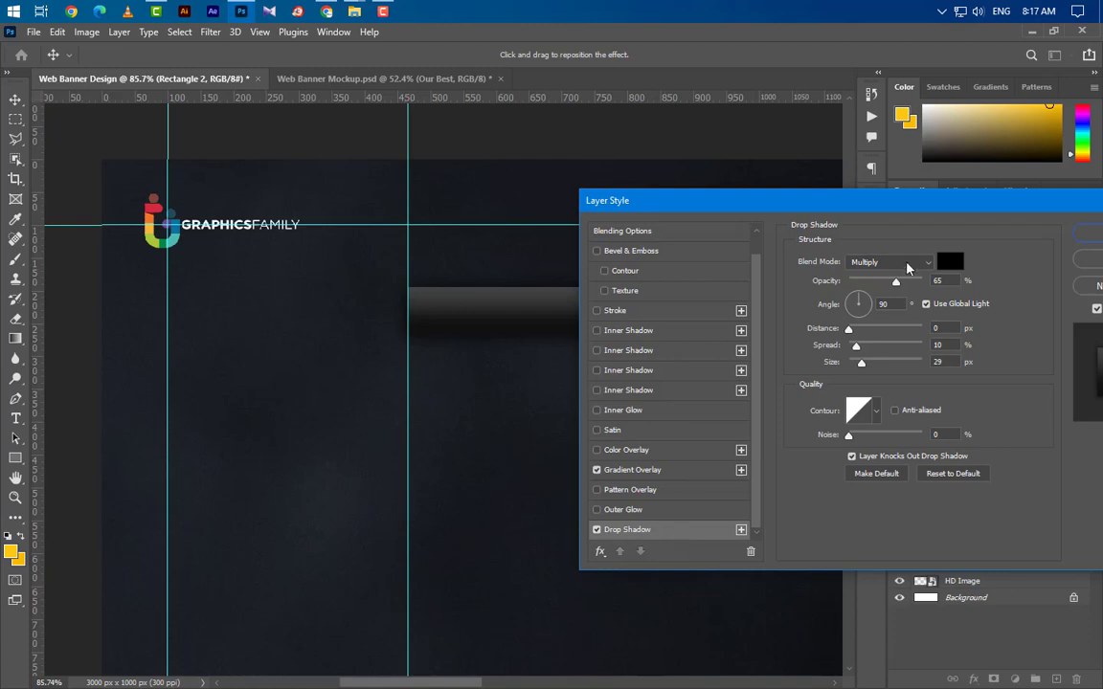
left_click(912, 266)
left_click(923, 317)
left_click(957, 264)
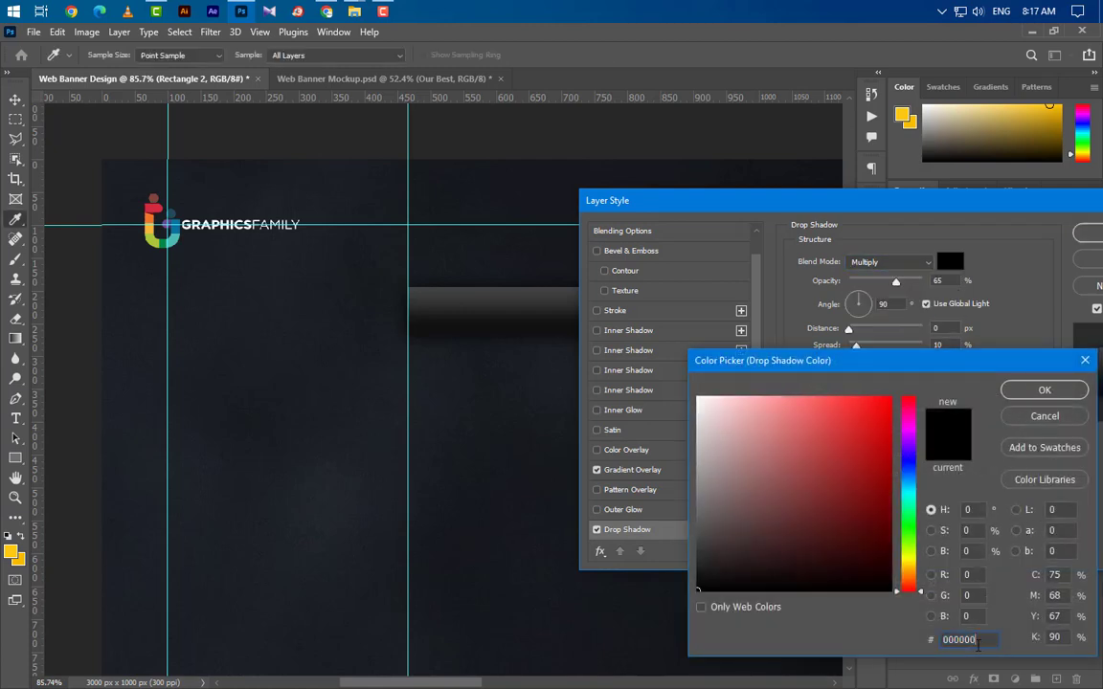
left_click(1044, 390)
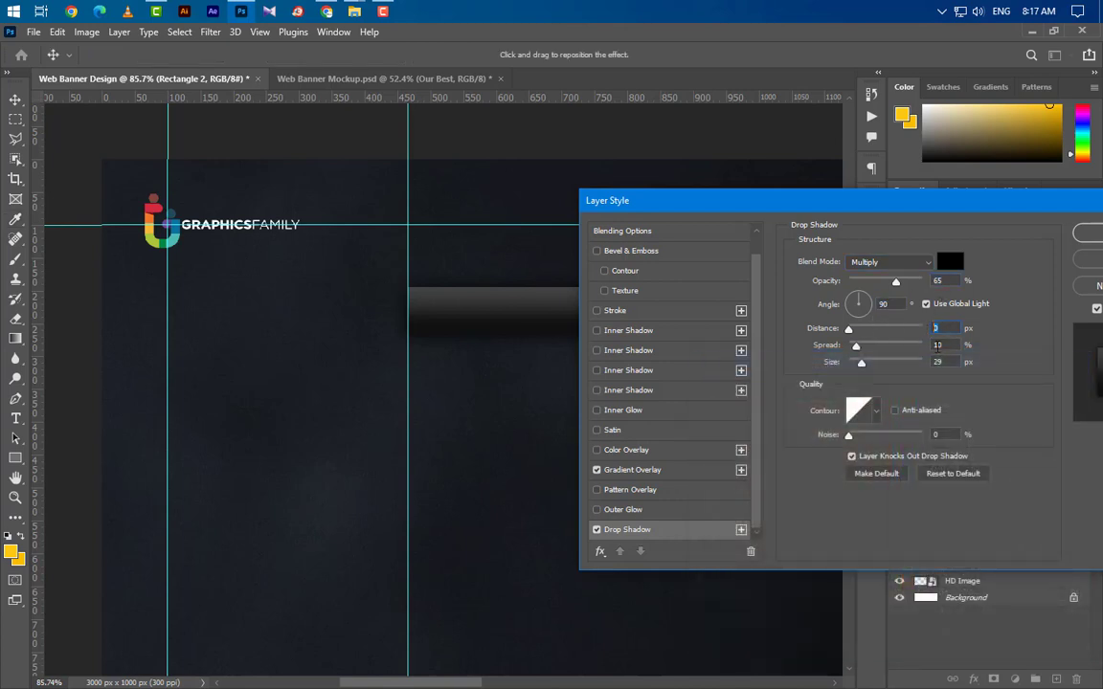
left_click(926, 344)
left_click(1098, 236)
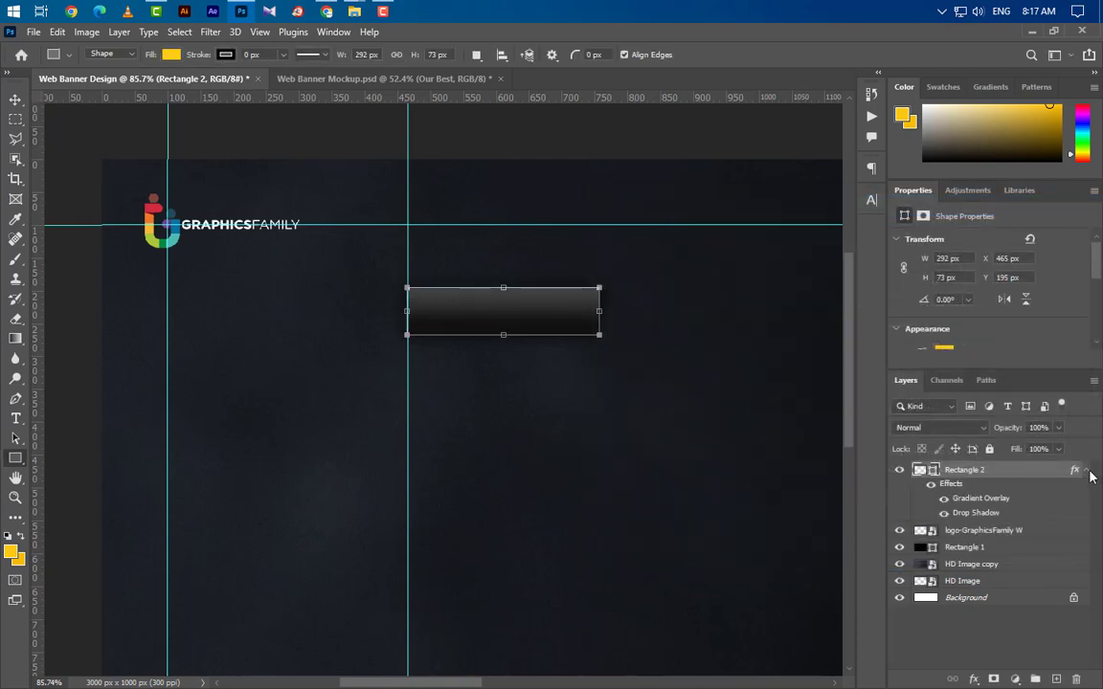
Type 'OUR BEST' on the dark box and set it to 13 pt.
left_click(1087, 470)
left_click(1057, 679)
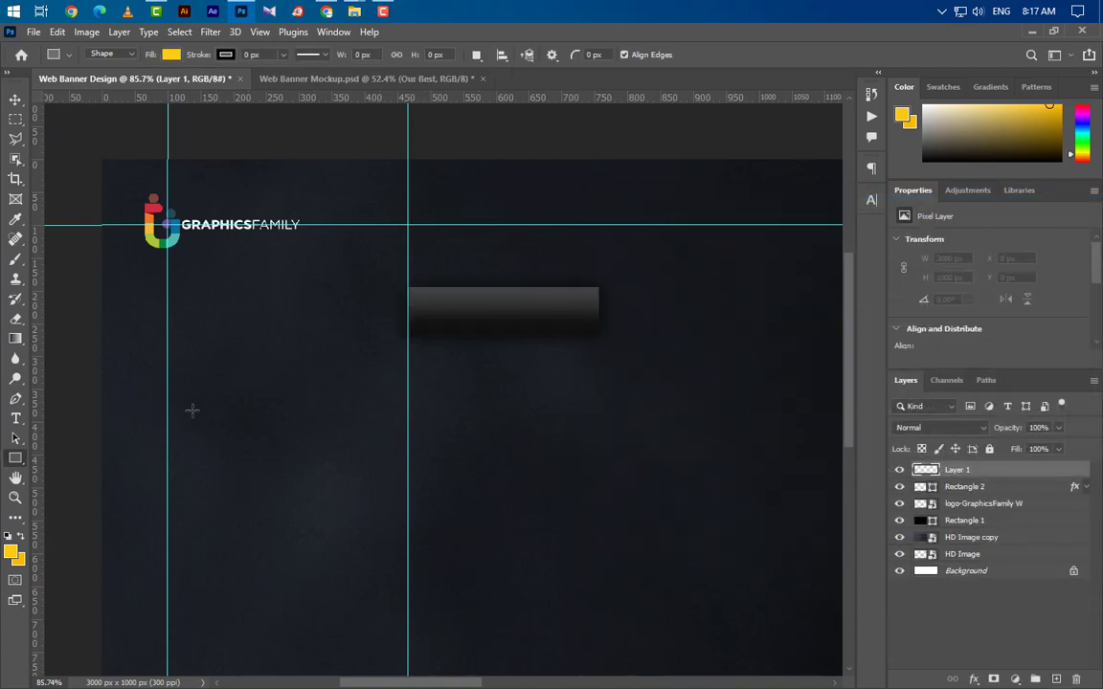
left_click(16, 418)
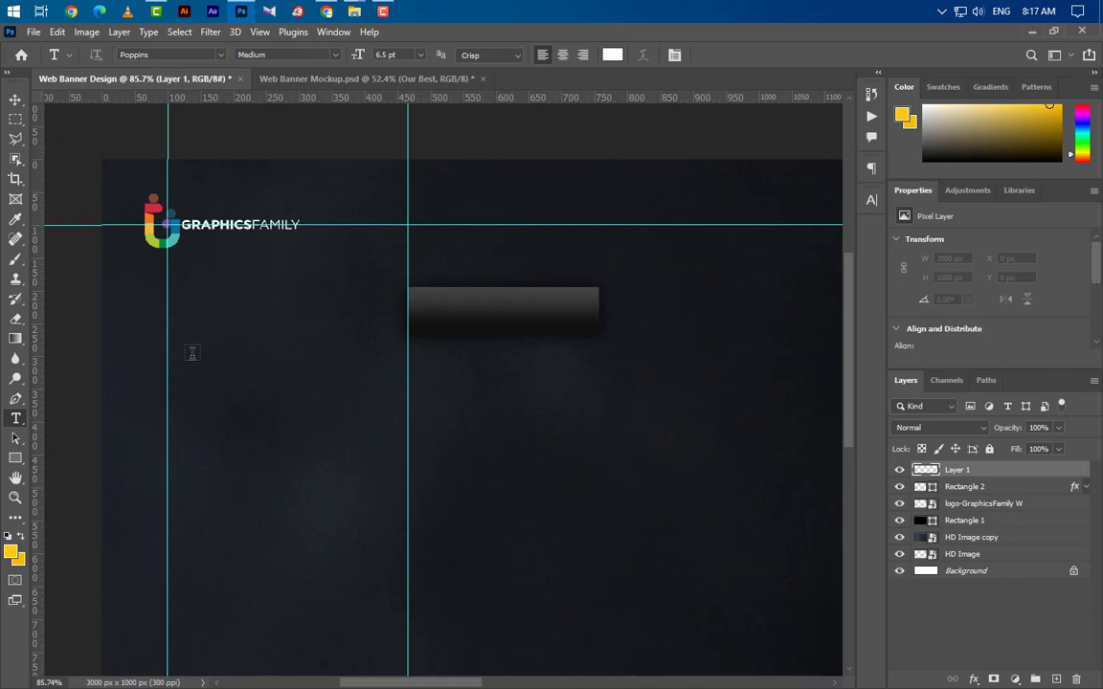
left_click(427, 317)
type("OUR B")
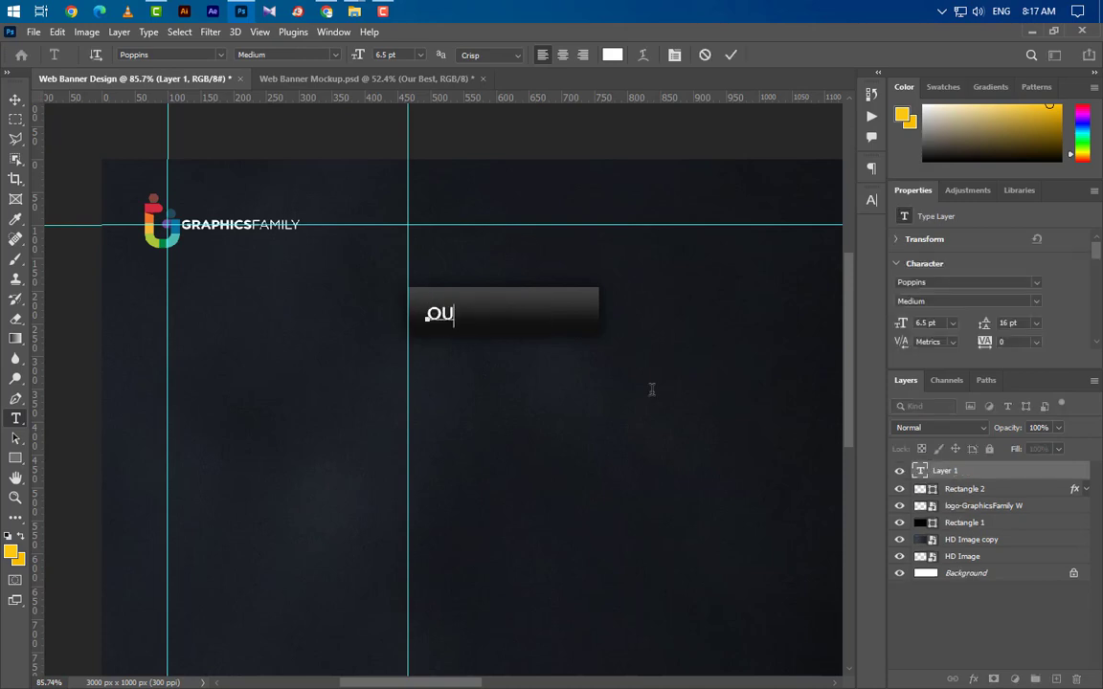
type("EST")
left_click(731, 55)
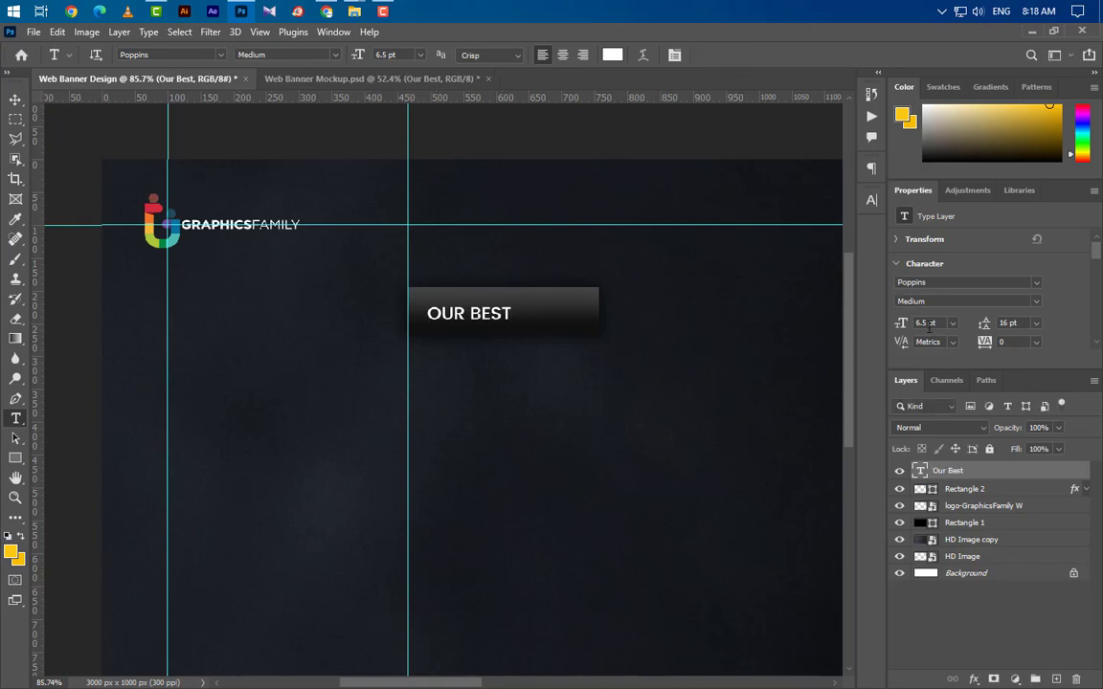
type("1pt")
key("Return")
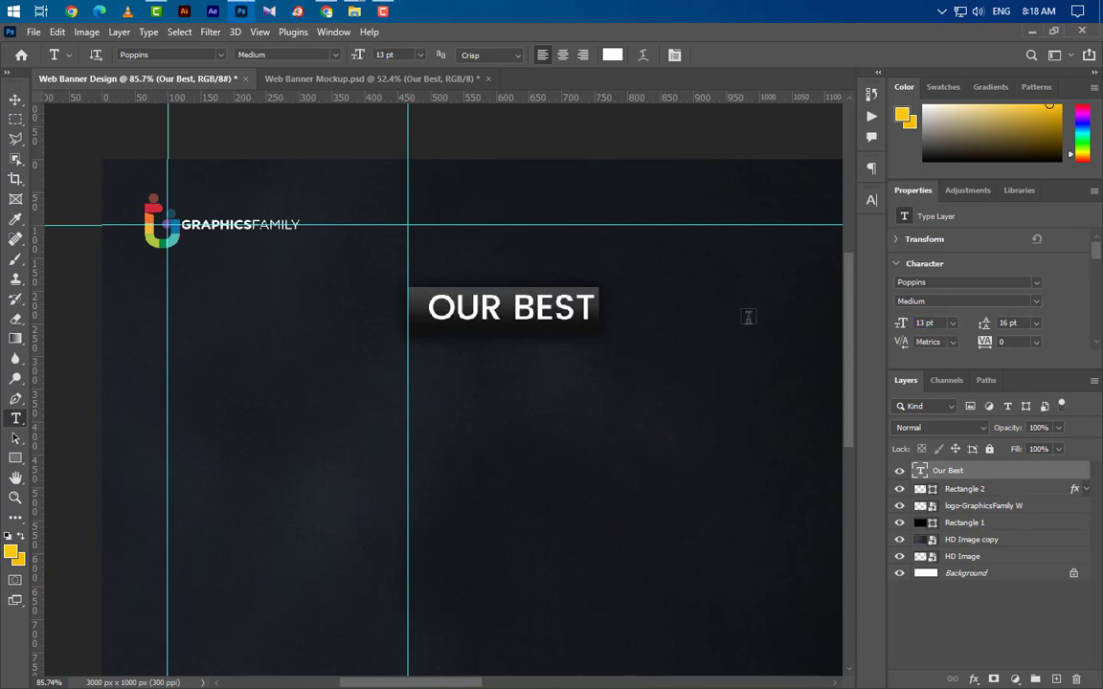
Centre OUR BEST within the dark box using its selection, then deselect.
left_click(19, 100)
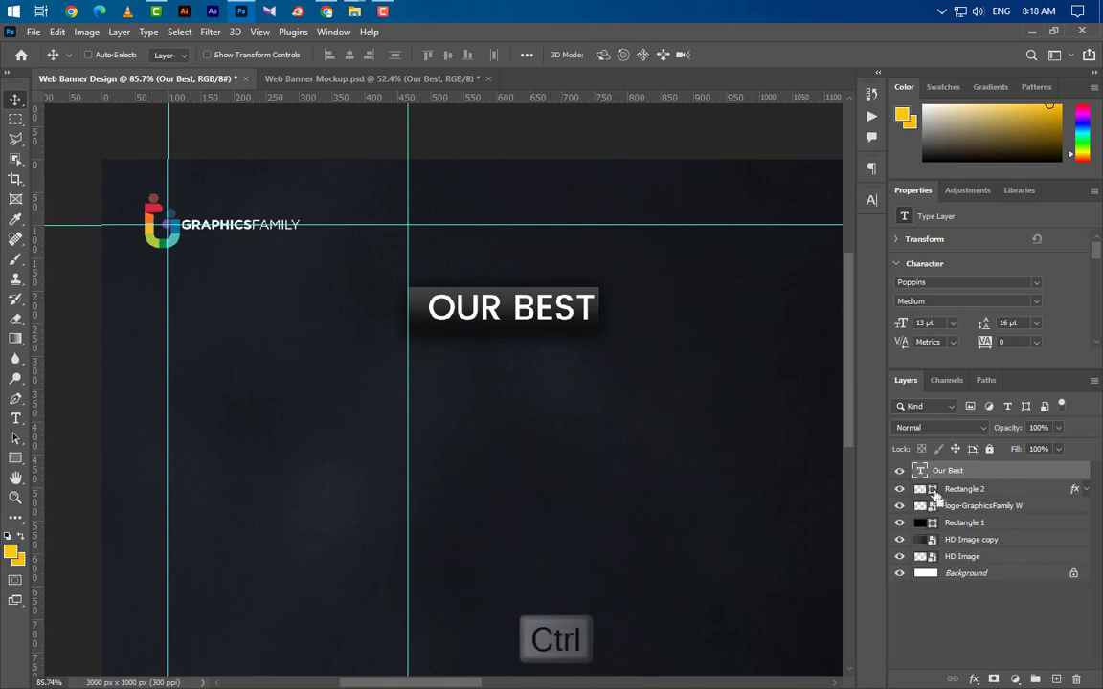
left_click(920, 470, "ctrl")
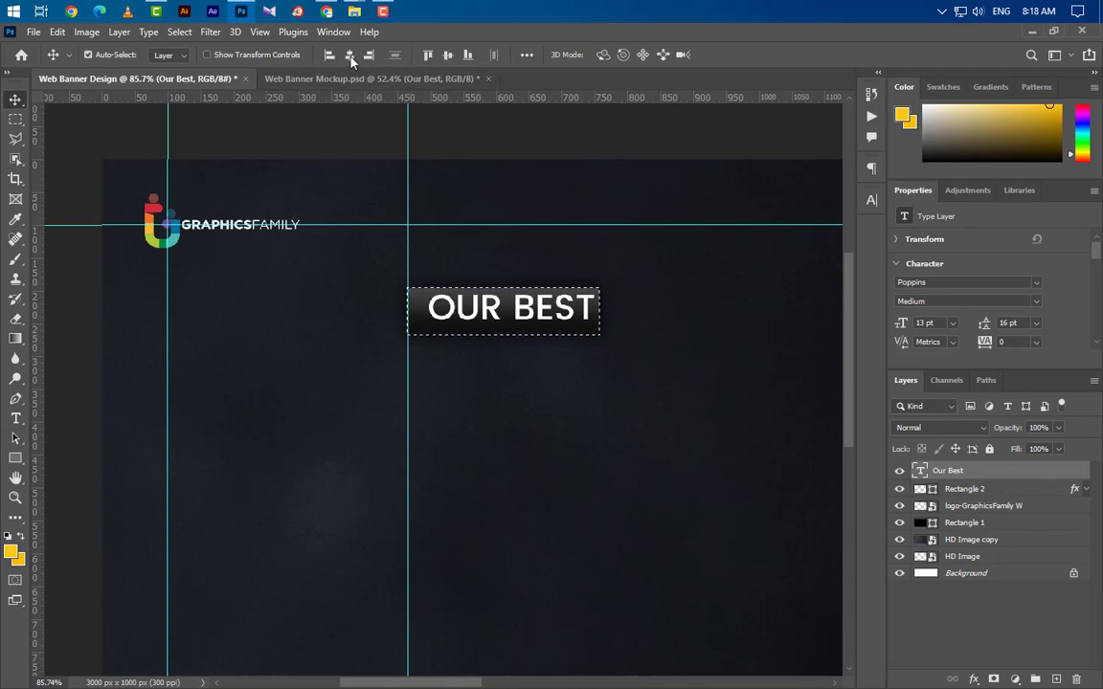
left_click(447, 55)
key("ctrl+d")
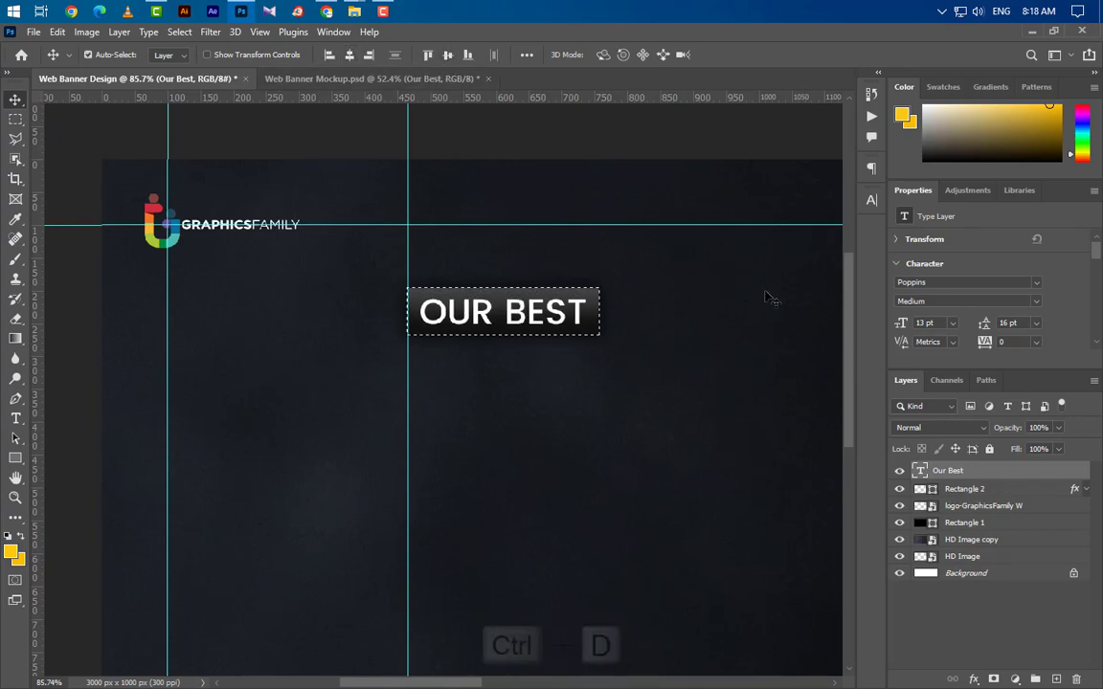
key("ctrl+d")
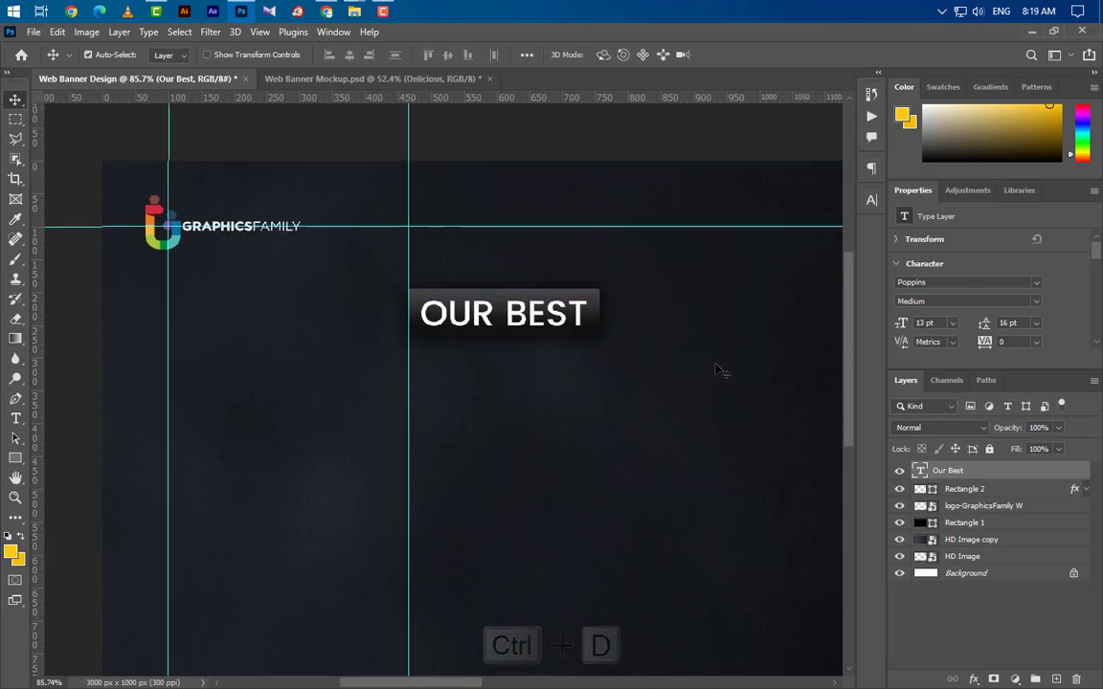
left_click(15, 418)
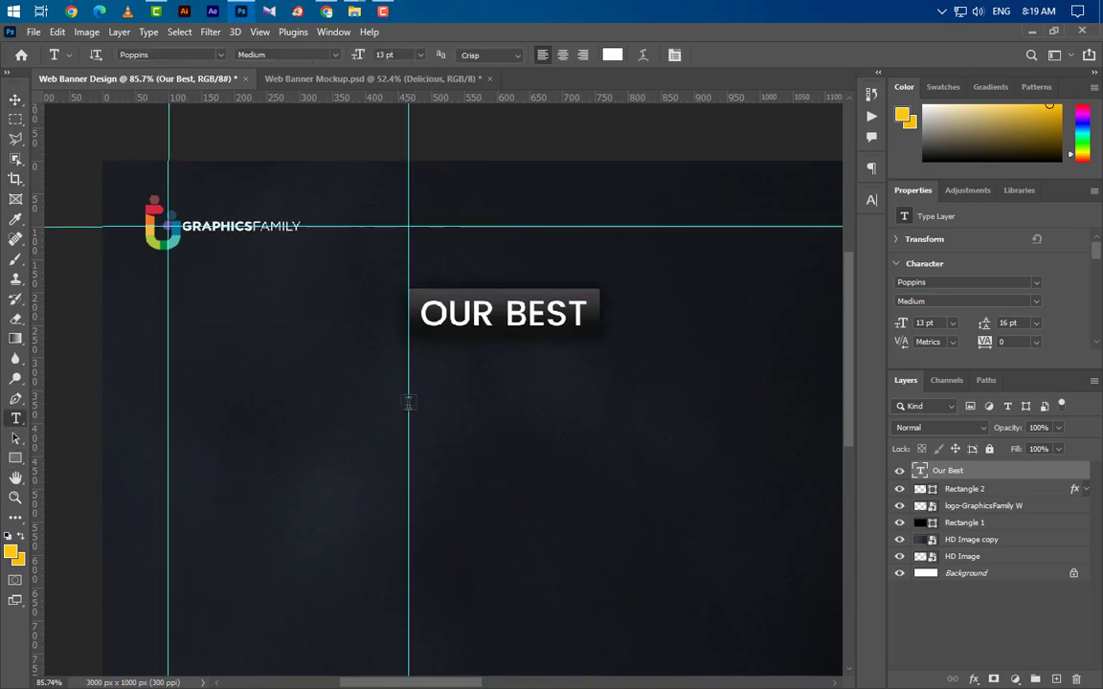
Type the DELICIOUS headline, turn off All Caps, and set it to 42.5 pt.
left_click(408, 404)
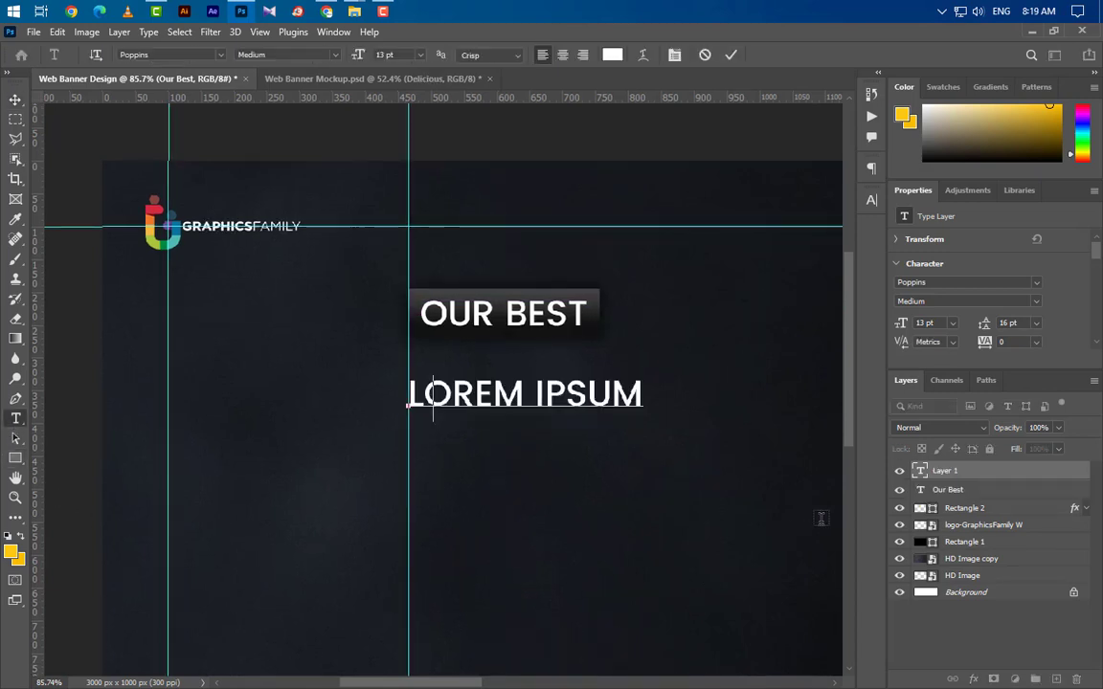
type("DELIC")
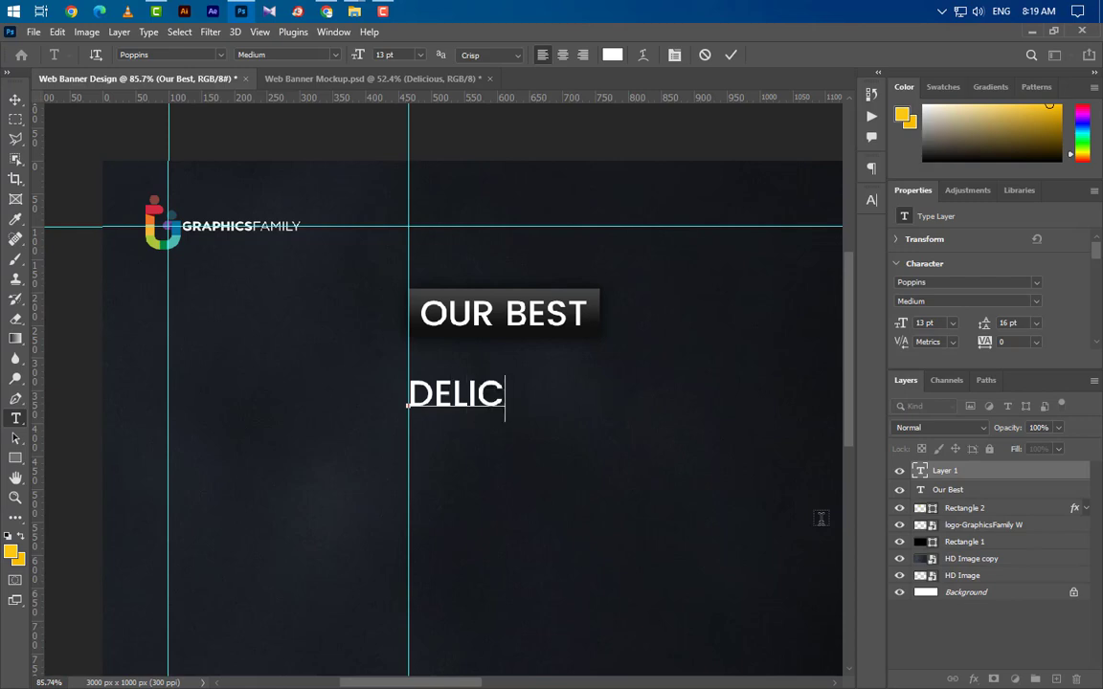
type("IOUS")
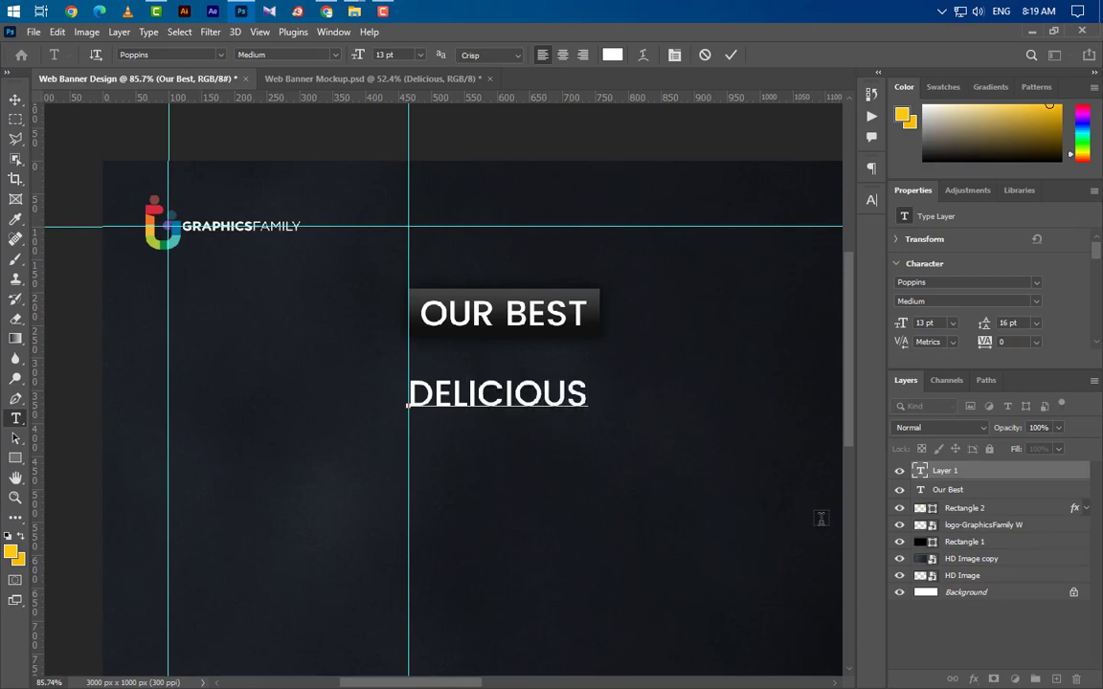
left_click(730, 55)
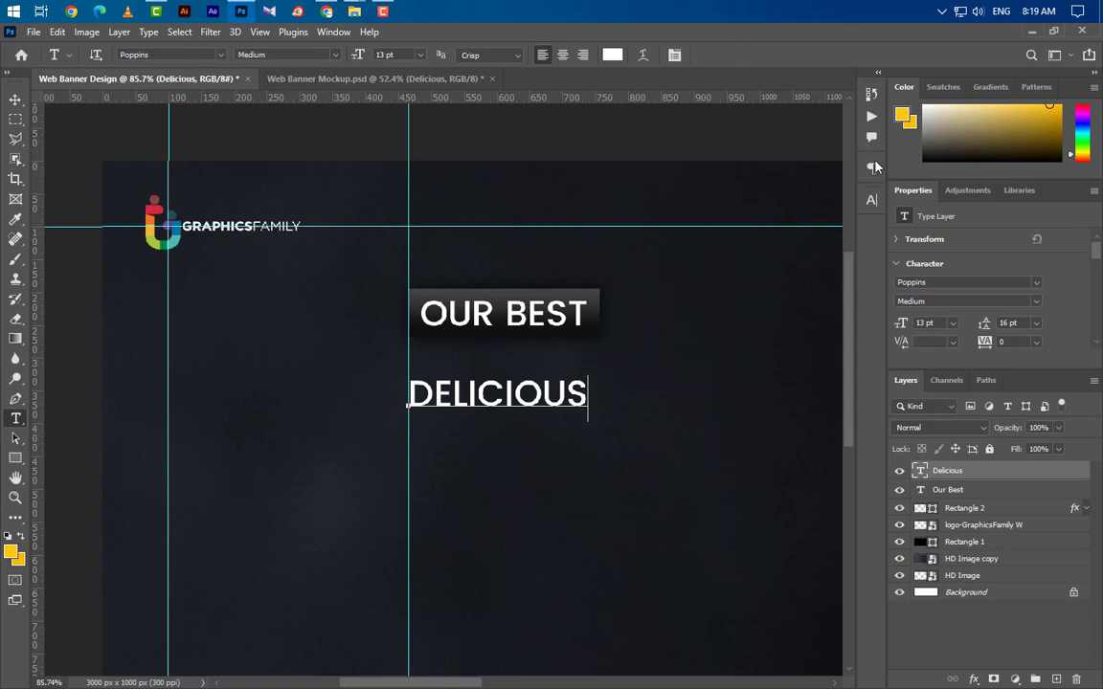
left_click(871, 199)
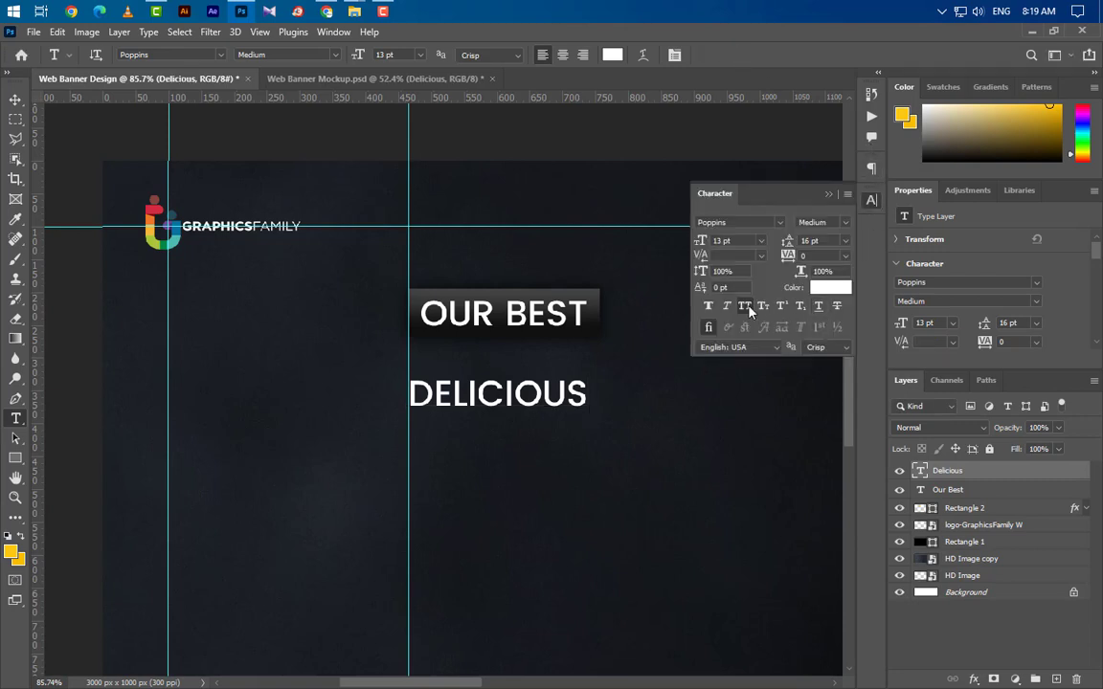
left_click(746, 306)
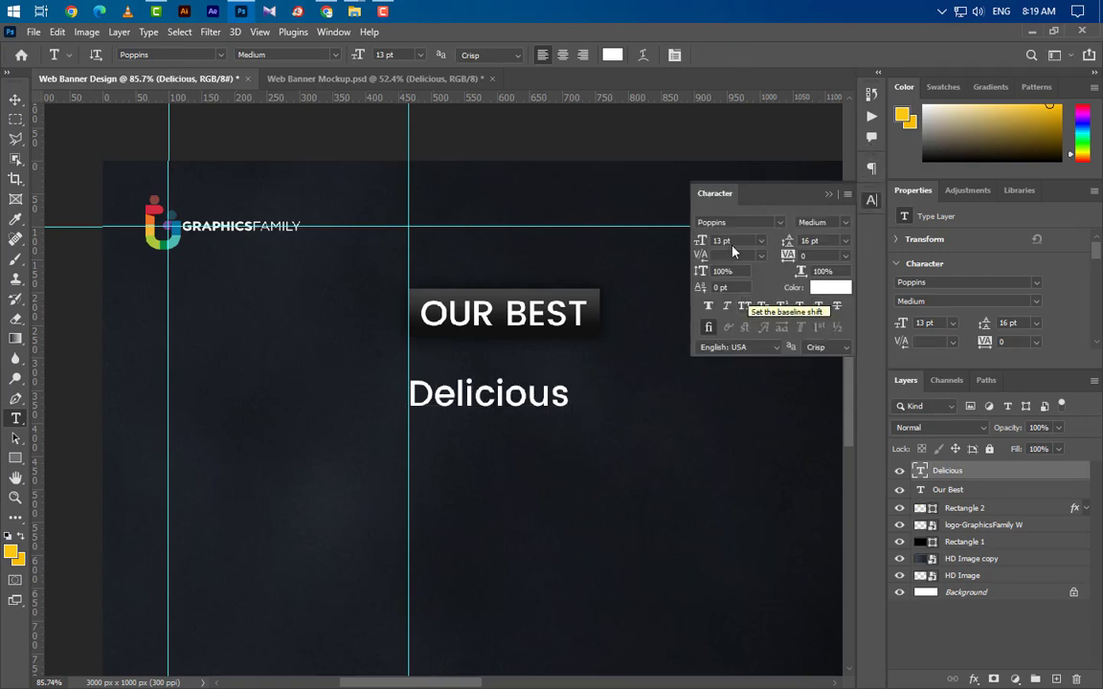
left_click(698, 240)
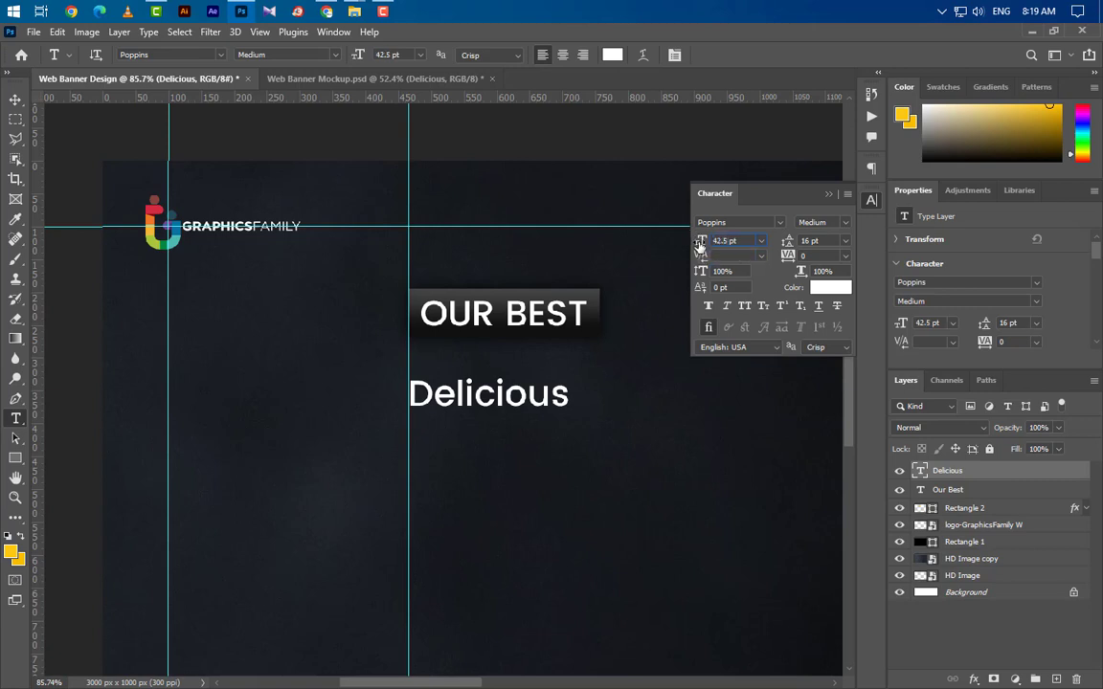
key("Return")
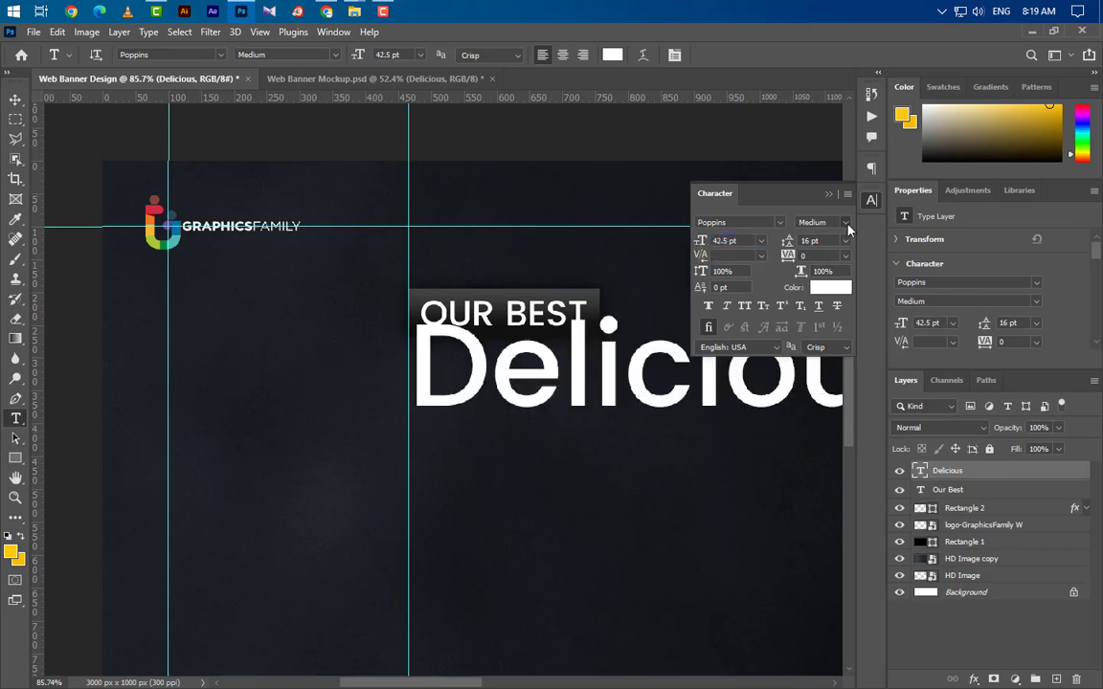
Make Delicious SemiBold faux italic and move it below OUR BEST.
left_click(845, 222)
left_click(832, 276)
left_click(728, 308)
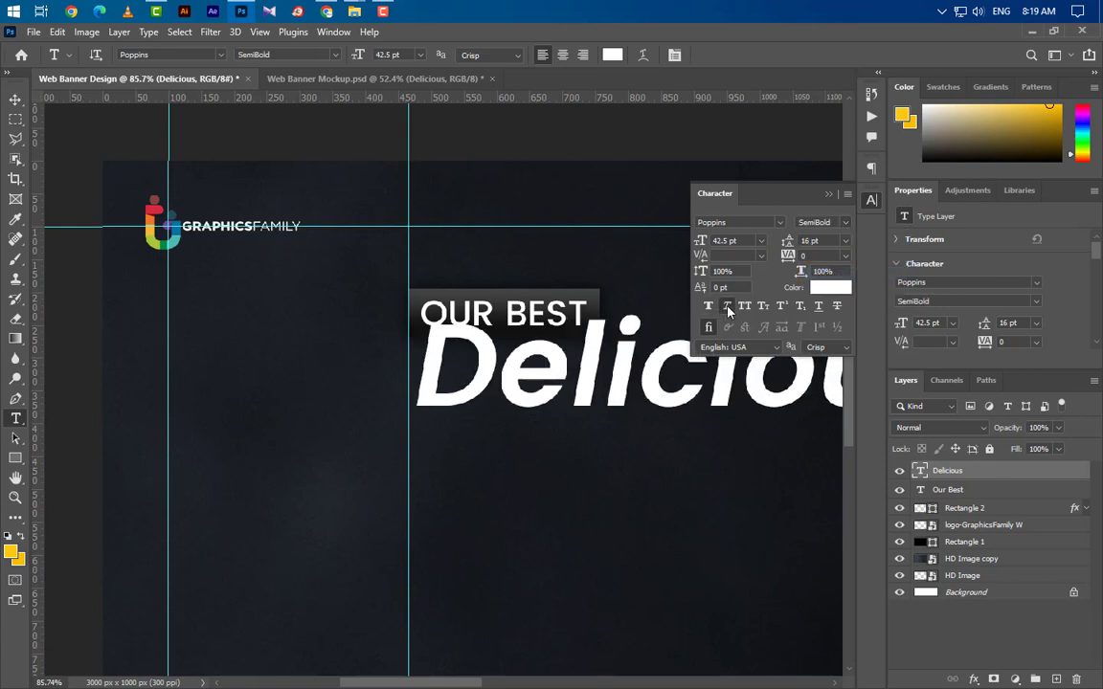
left_click(829, 195)
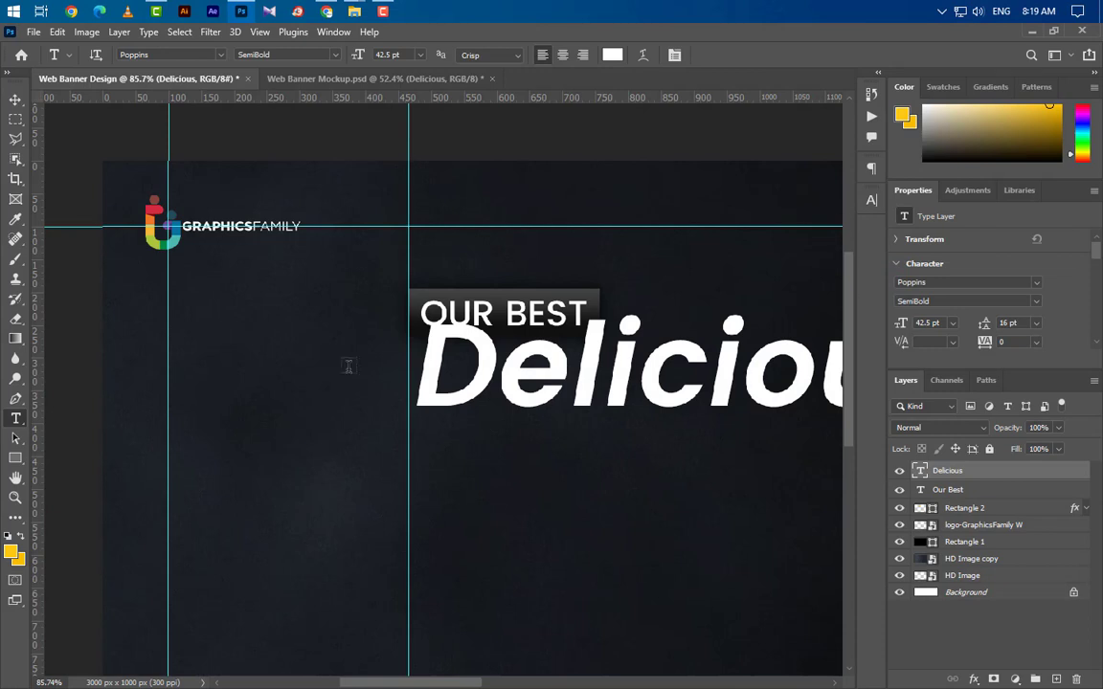
left_click(14, 102)
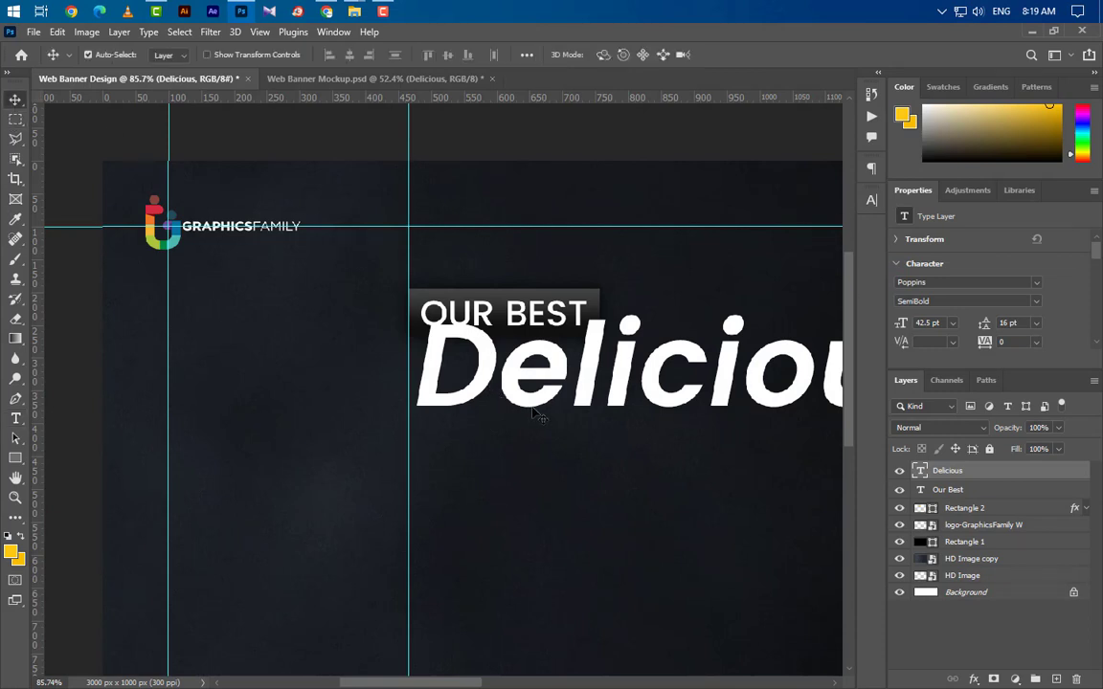
left_click_drag(535, 392, 526, 443)
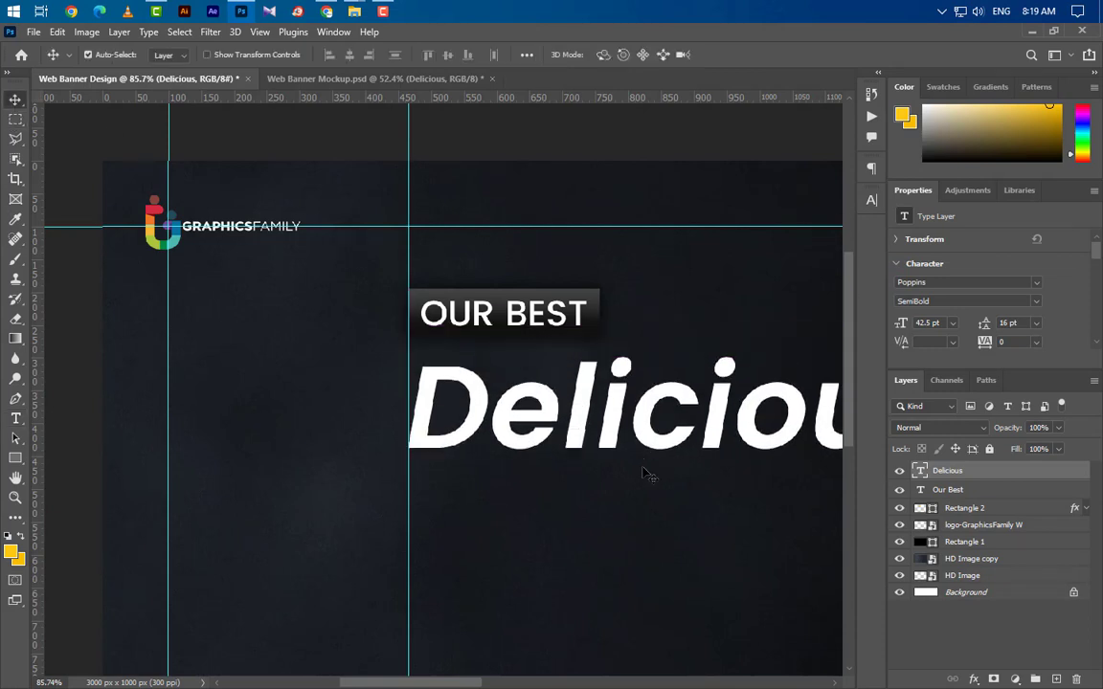
left_click_drag(441, 686, 481, 686)
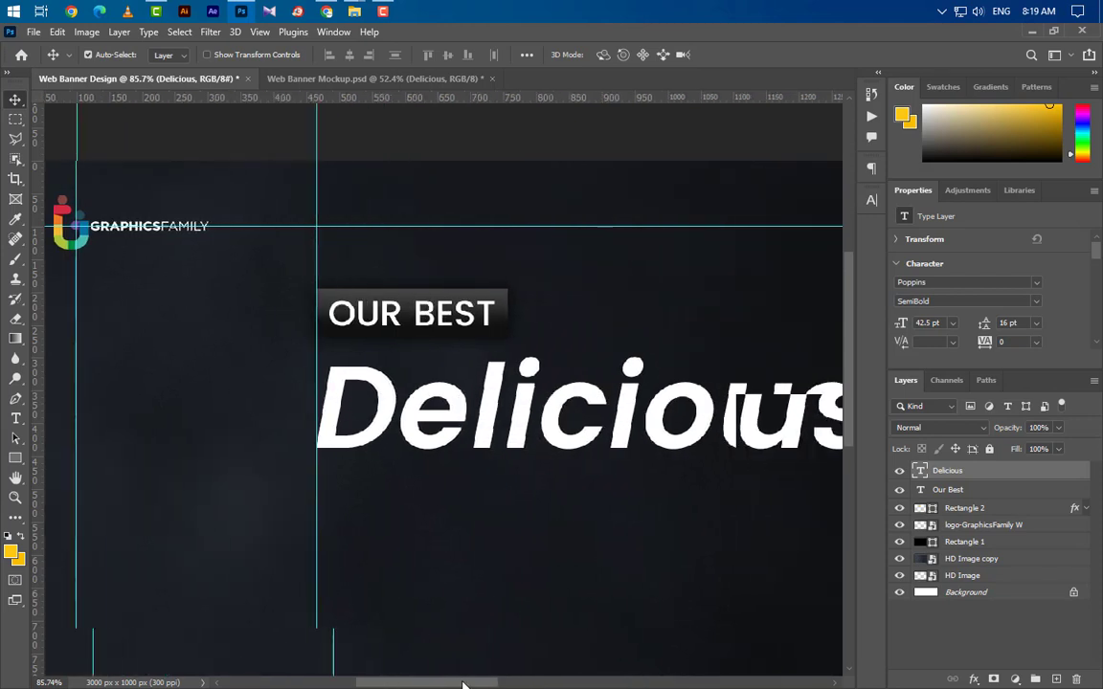
Start a yellow Pen-tool shape at the D with a curved point below Delicious.
scroll(216, 375, "down", 1)
scroll(177, 283, "down", 1)
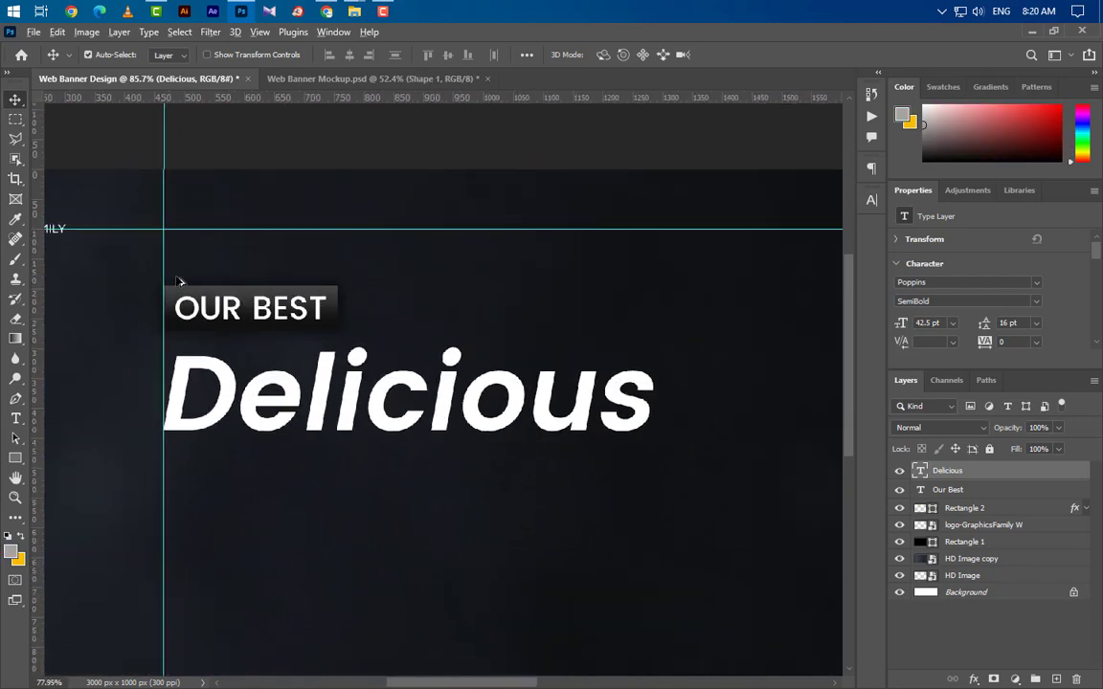
scroll(177, 283, "down", 1)
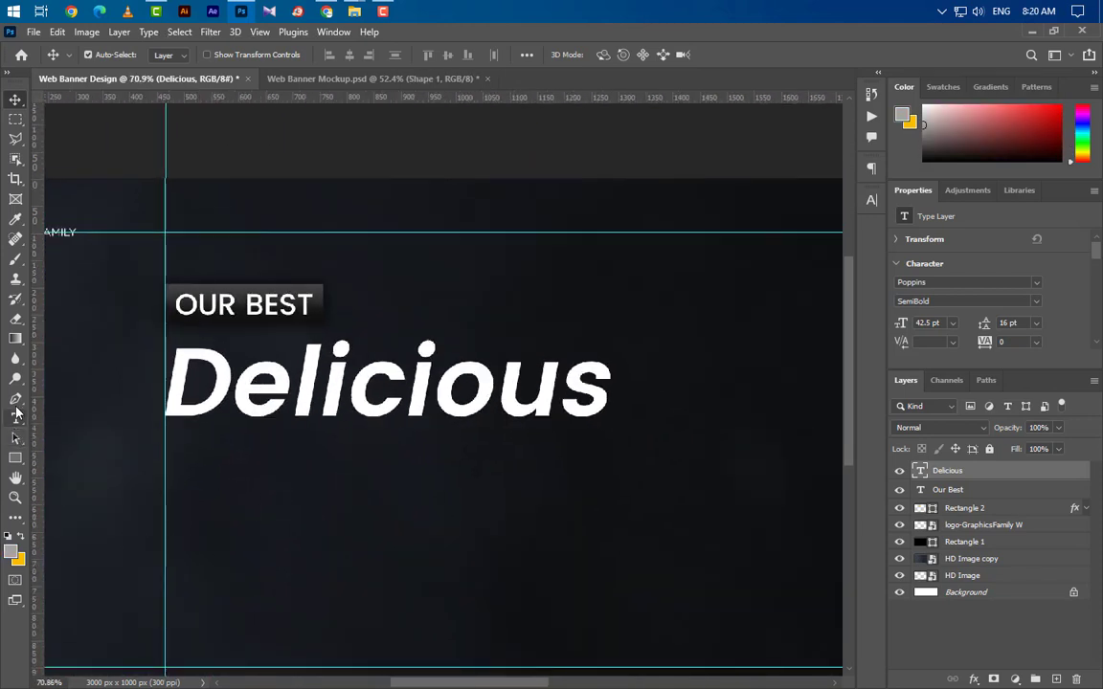
left_click(16, 398)
left_click(1039, 679)
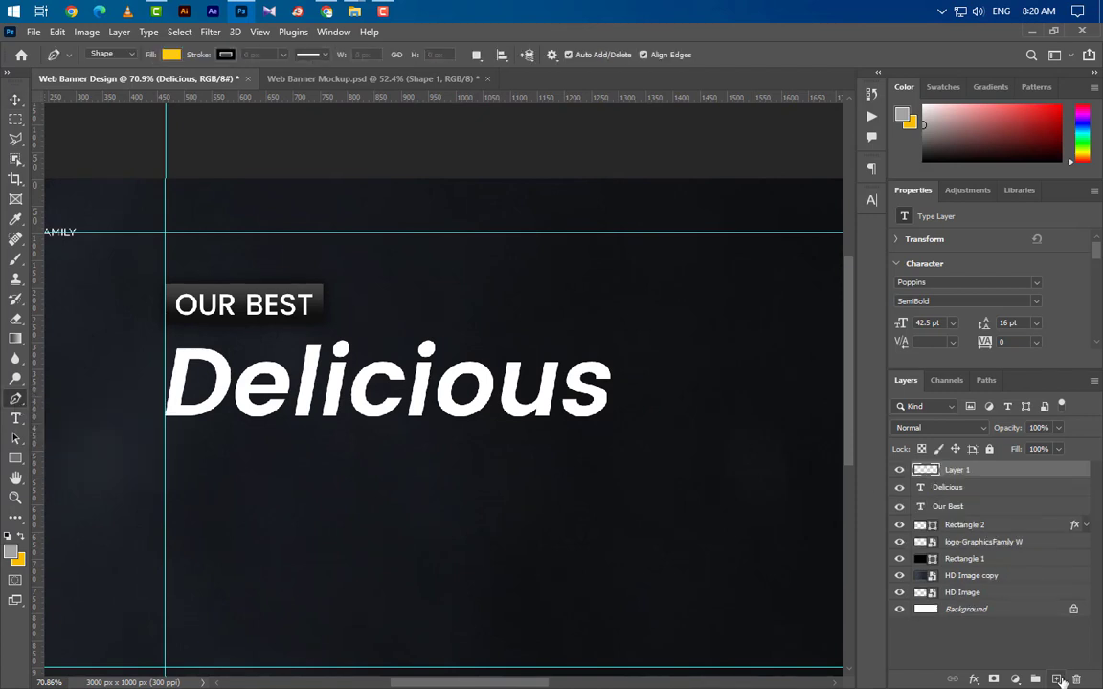
left_click(179, 356)
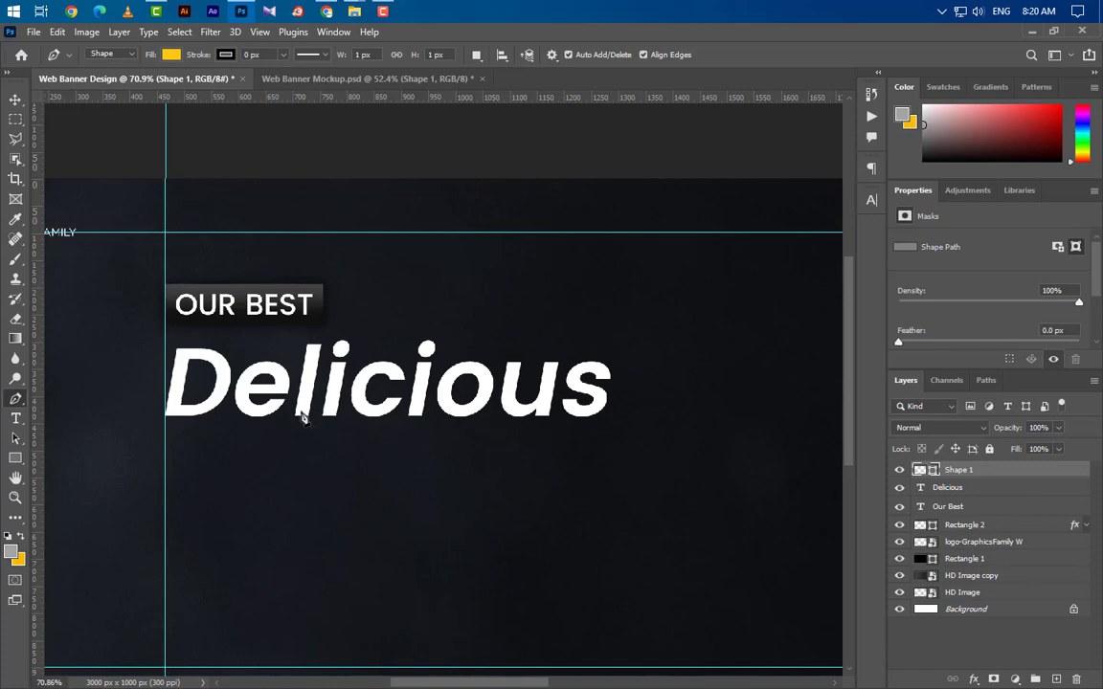
mouse_move(332, 410)
left_mouse_down()
mouse_move(446, 398)
mouse_move(493, 376)
left_mouse_up()
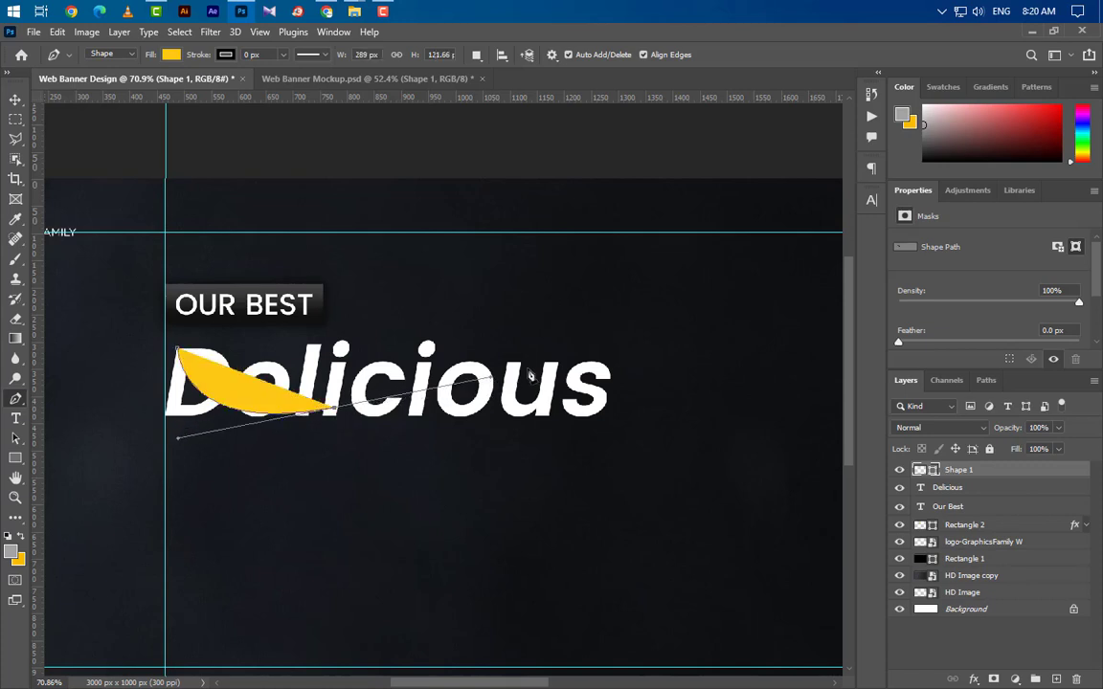
Add the pointed tip and bottom corners, closing the yellow shape at its start.
left_click(547, 355)
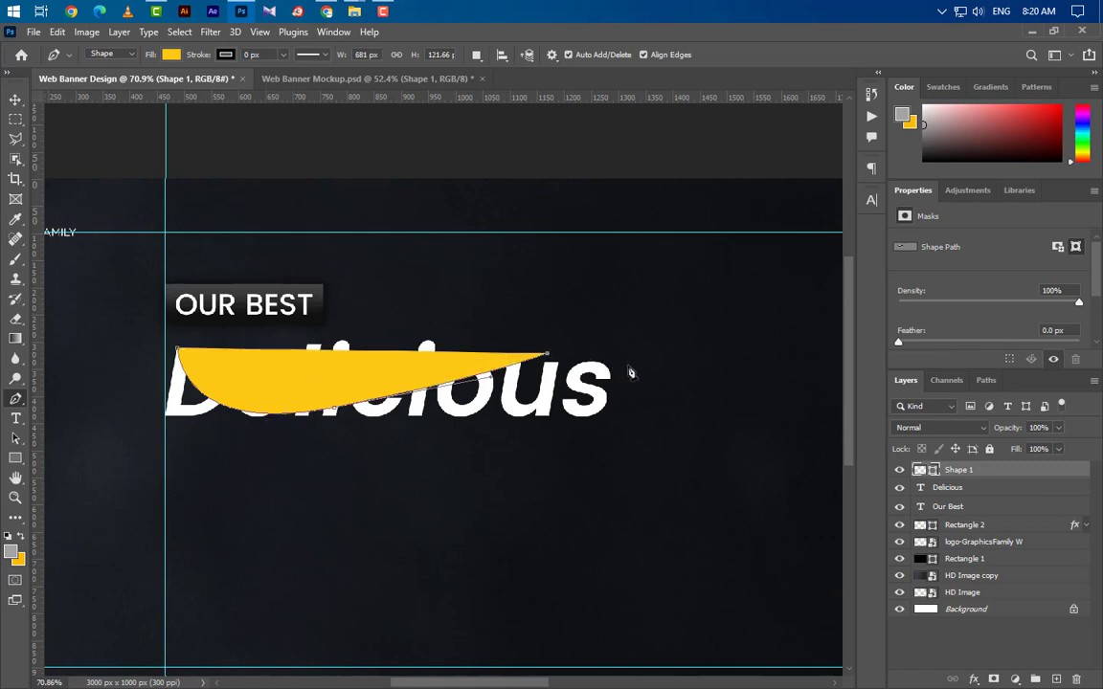
left_click_drag(547, 354, 589, 390)
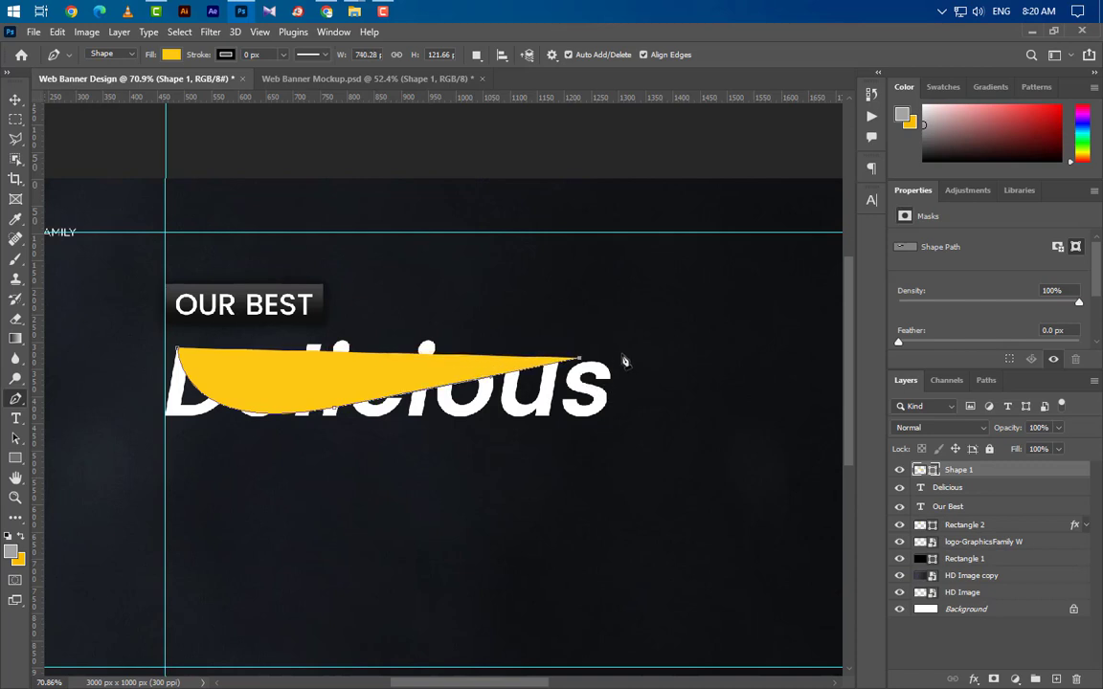
left_click(634, 401)
left_click(635, 448)
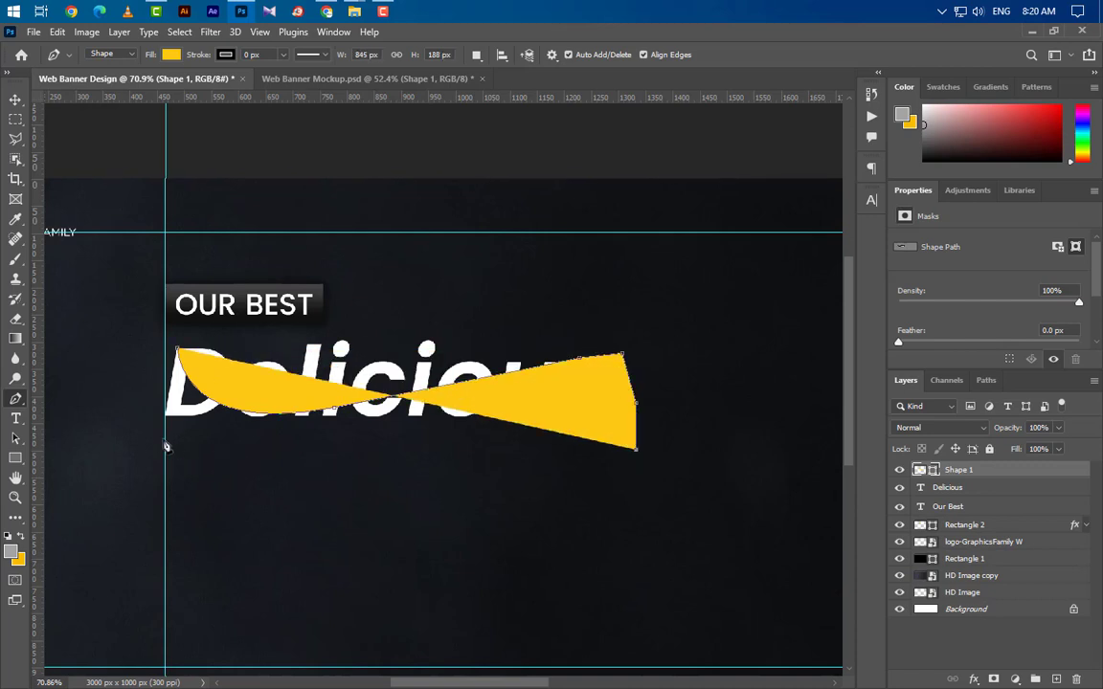
left_click(148, 434)
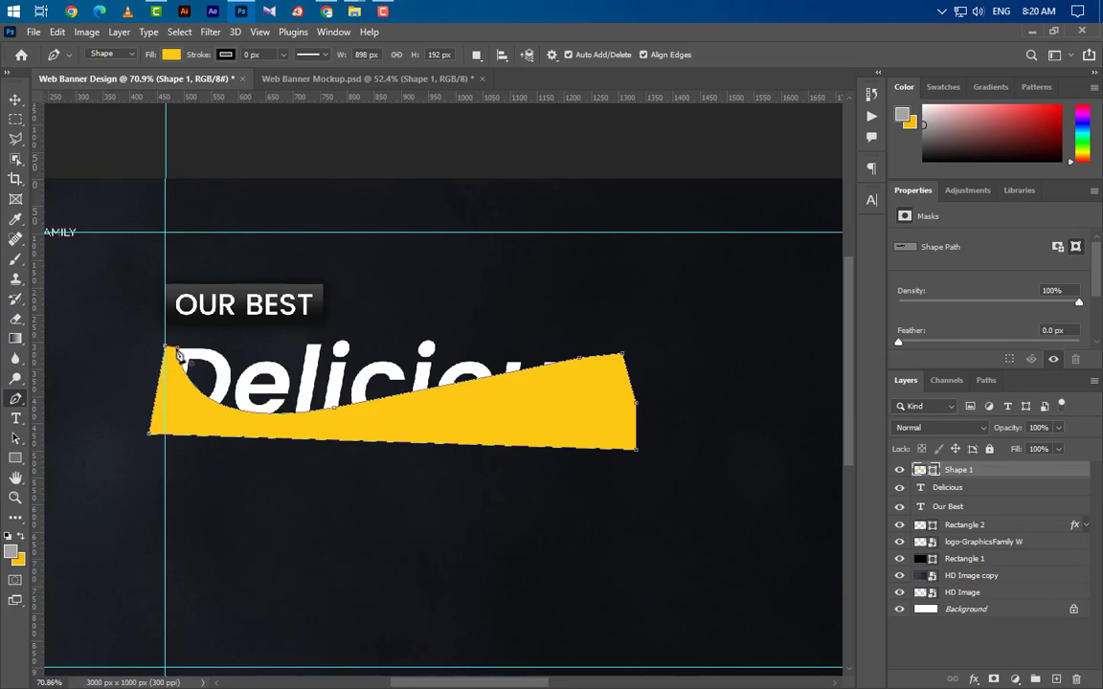
left_click(165, 347)
Clip Shape 1 to the Delicious text and fill it grey #a3a3a3.
right_click(917, 470)
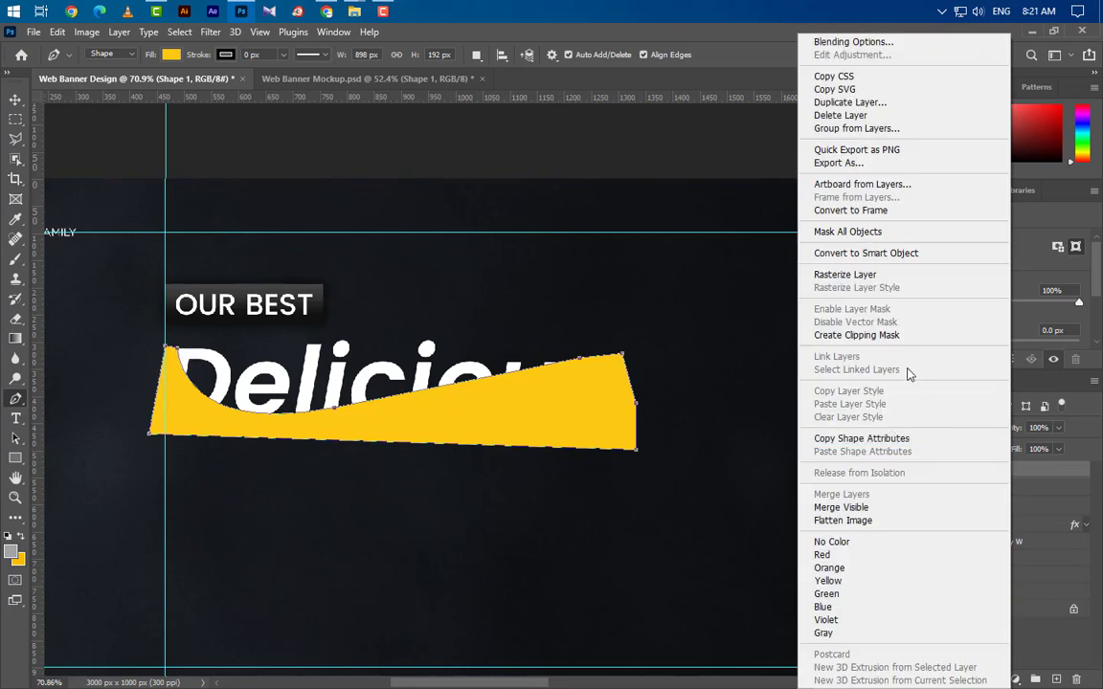
left_click(890, 336)
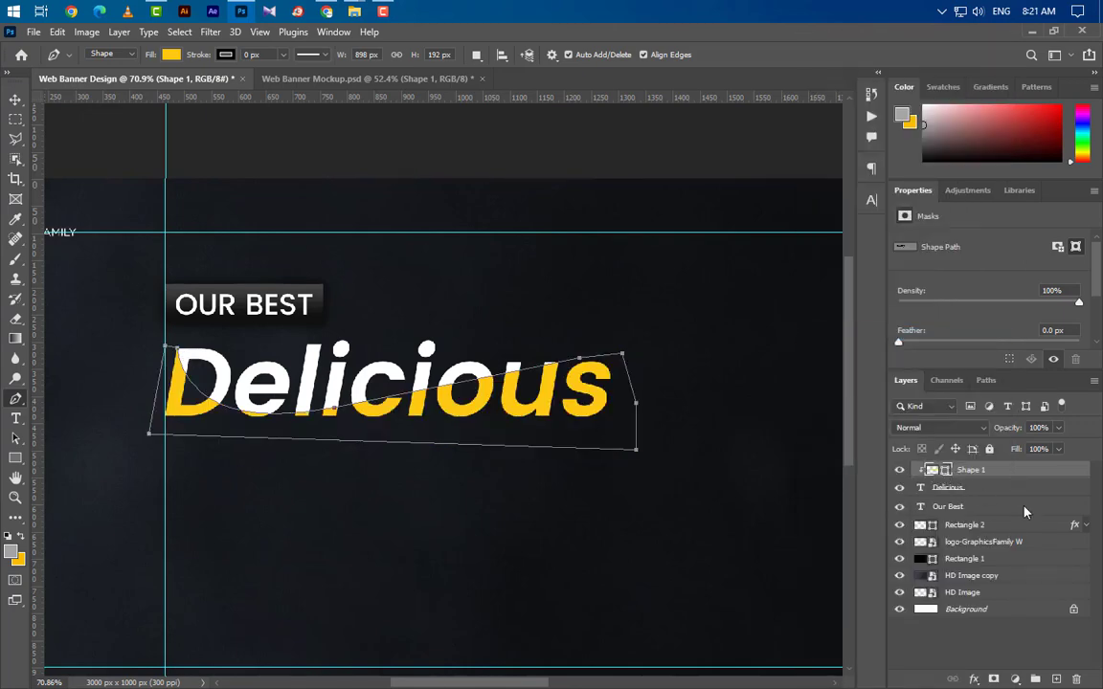
double_click(928, 470)
left_click(14, 550)
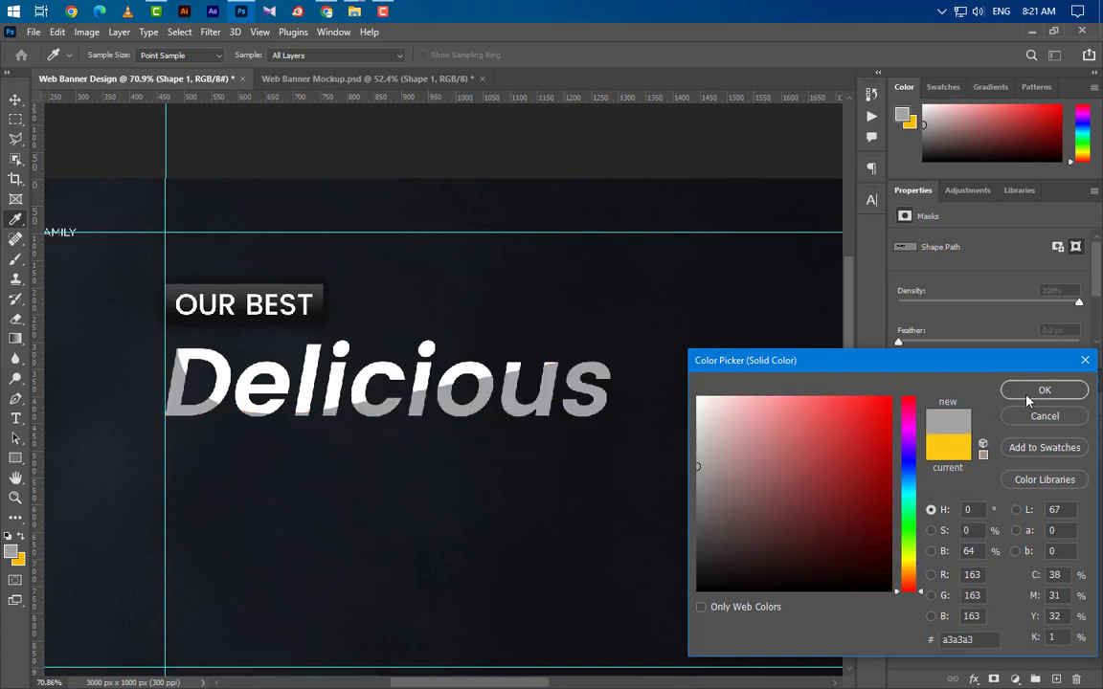
left_click(1071, 392)
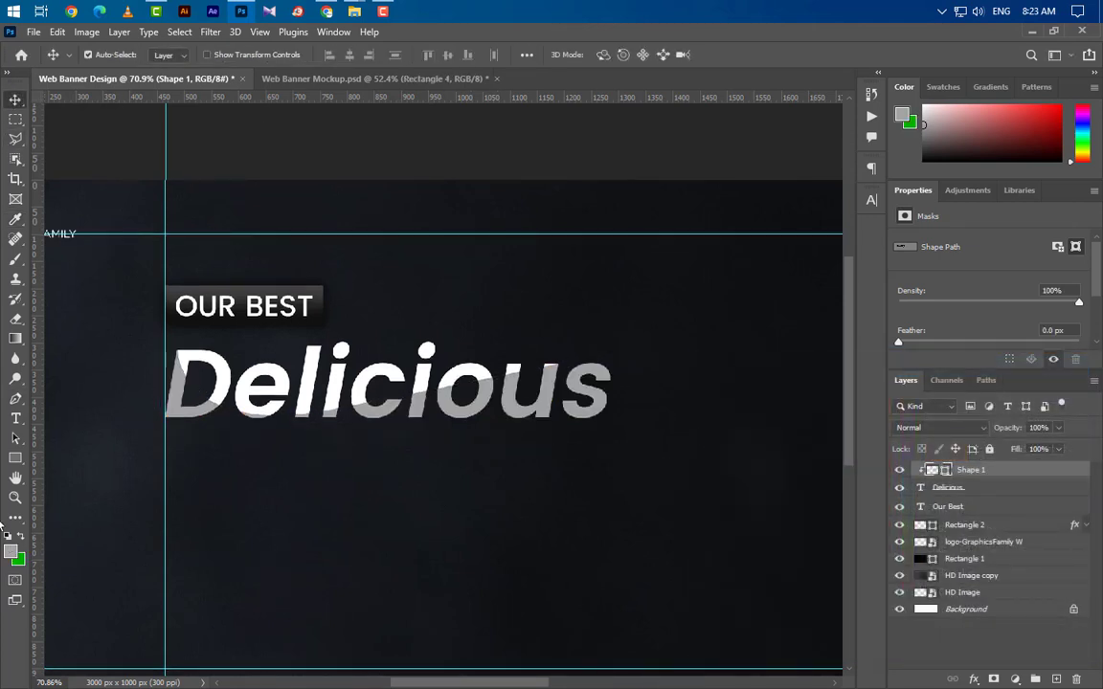
Add a green 'Food Menu' text line at 18.8 pt below the headline.
left_click(15, 418)
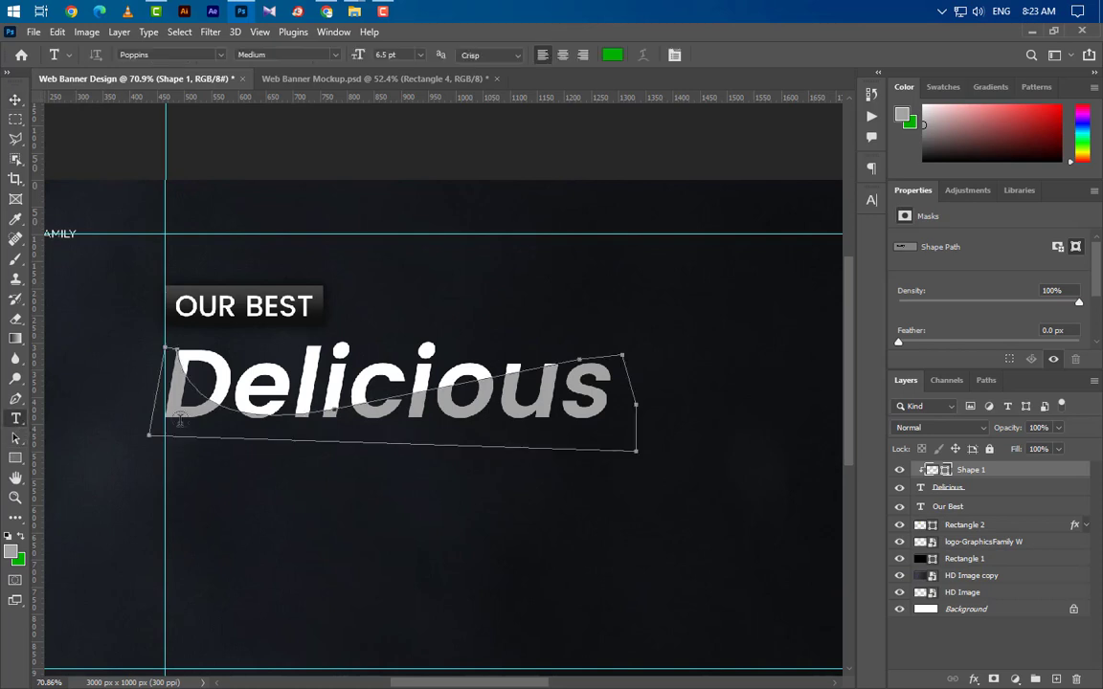
left_click(164, 496)
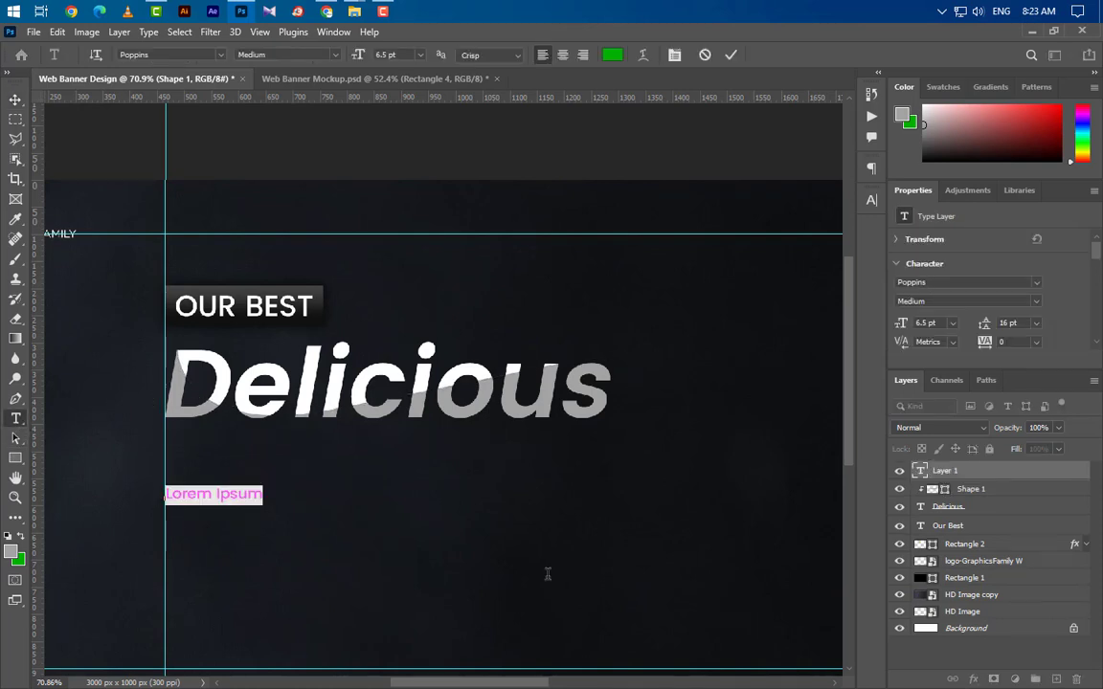
type("Food")
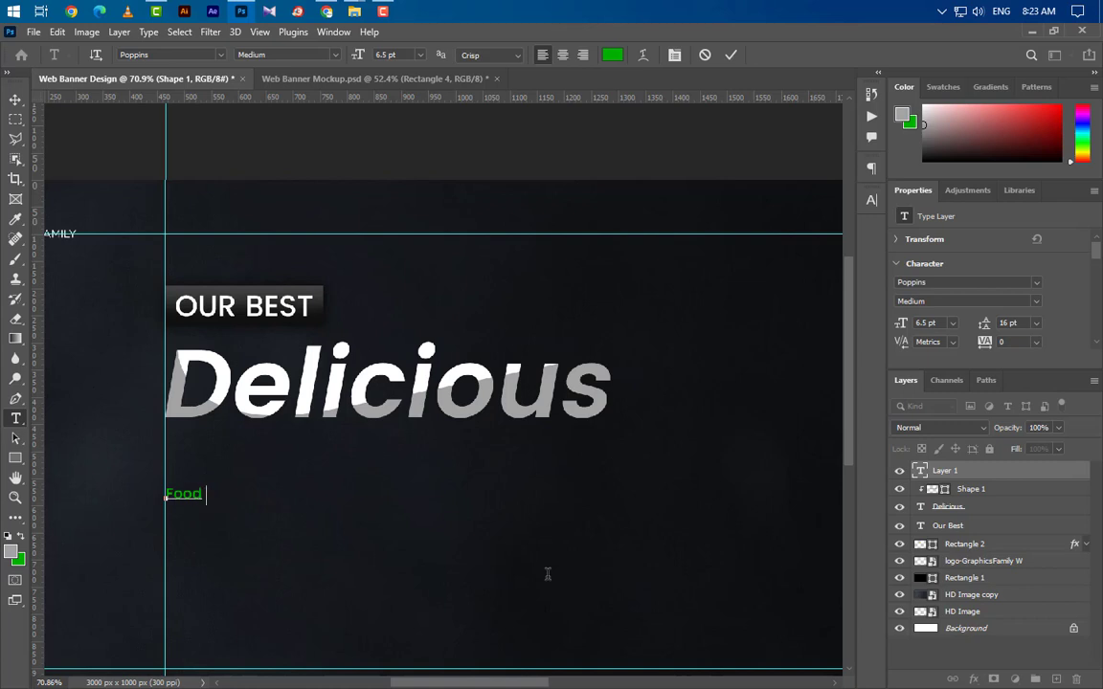
type(" Menu")
left_click(730, 55)
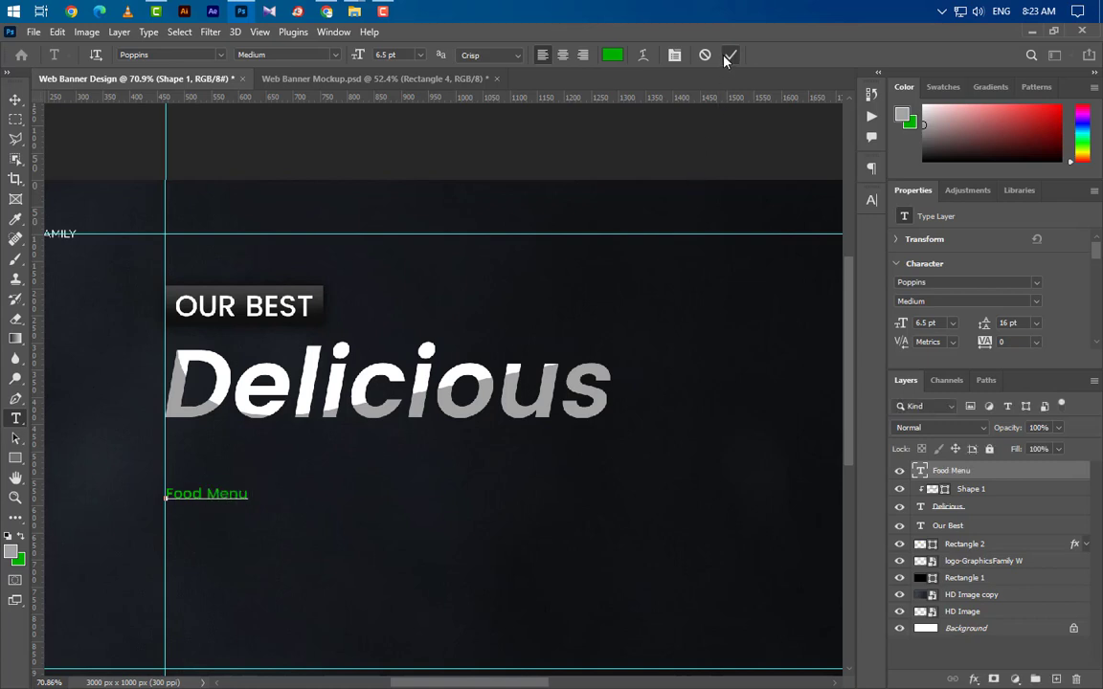
left_click(925, 323)
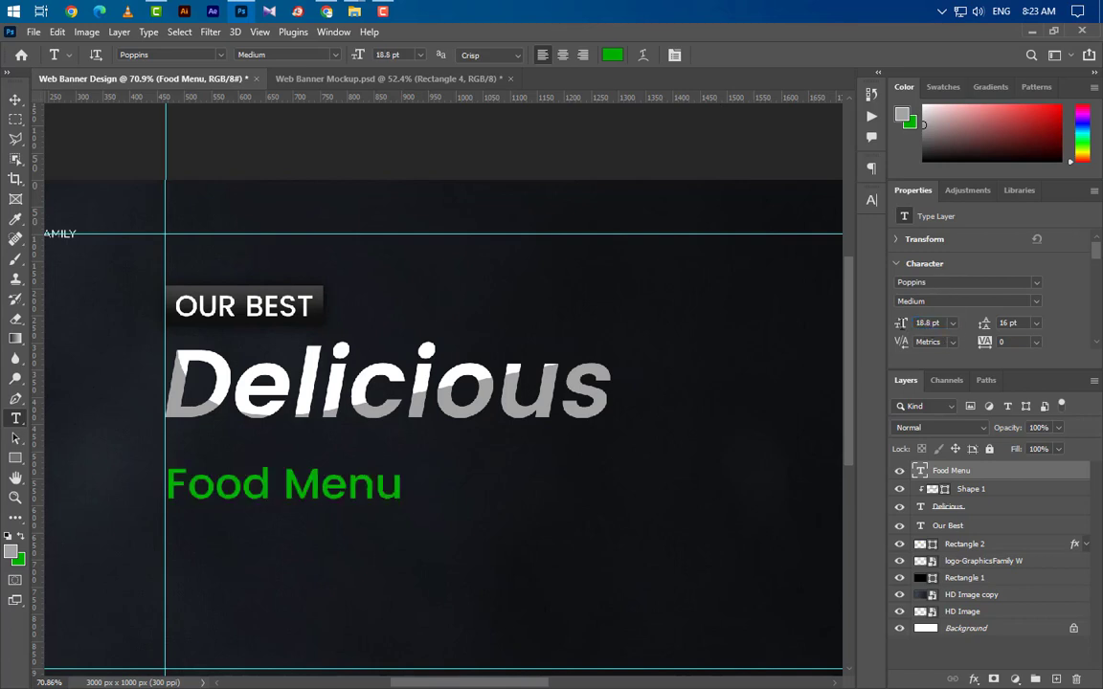
Move Food Menu up so it sits directly under Delicious.
left_click(16, 99)
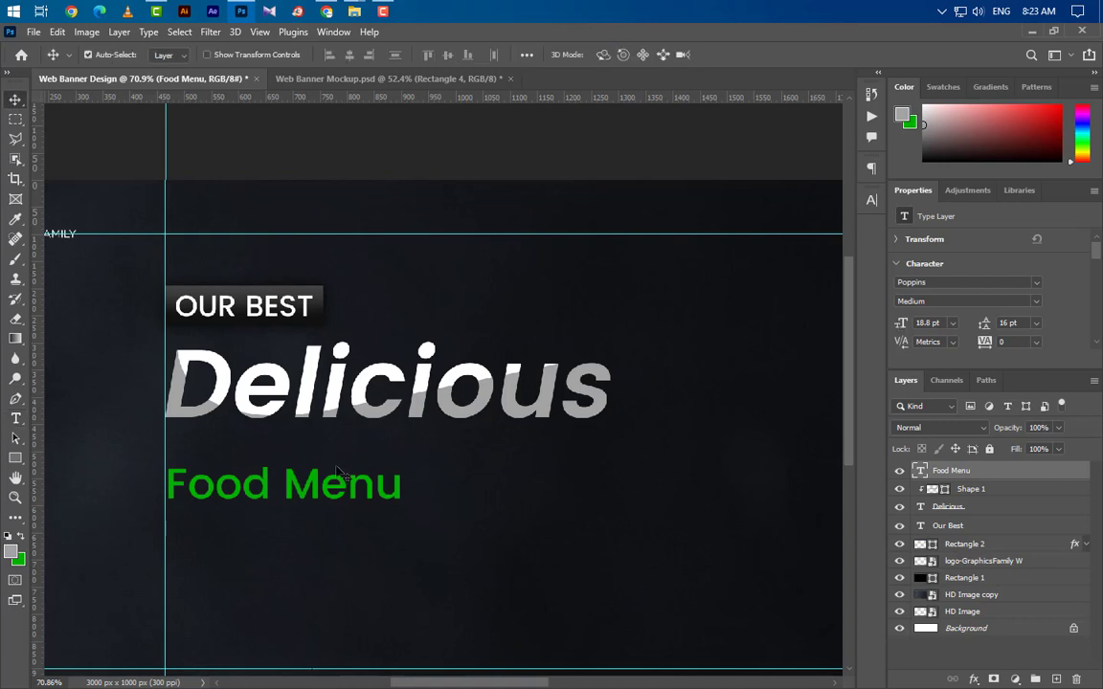
left_click_drag(316, 498, 313, 467)
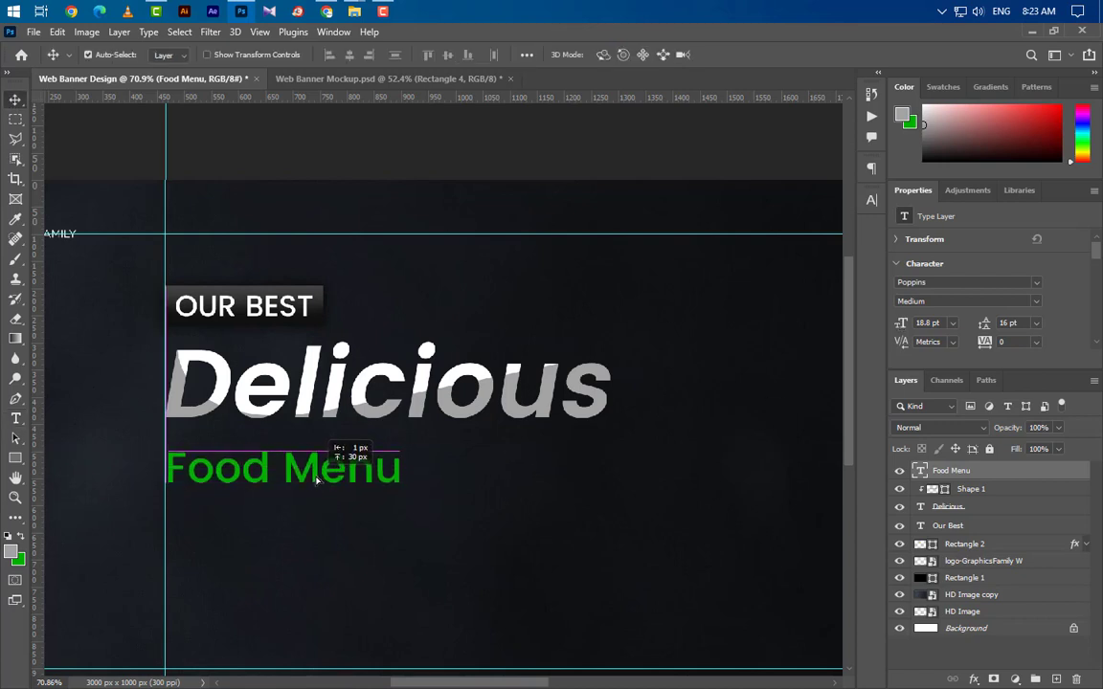
left_click(17, 458)
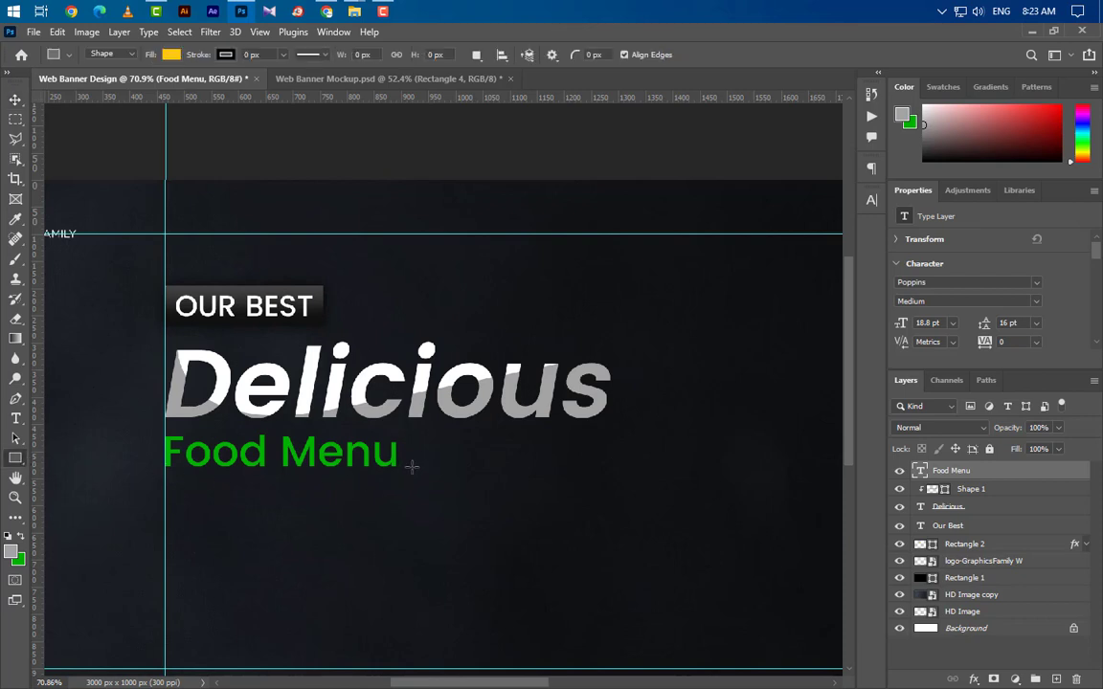
Draw a thin bar right of Food Menu and set its width to 320 px.
left_click_drag(412, 466, 609, 467)
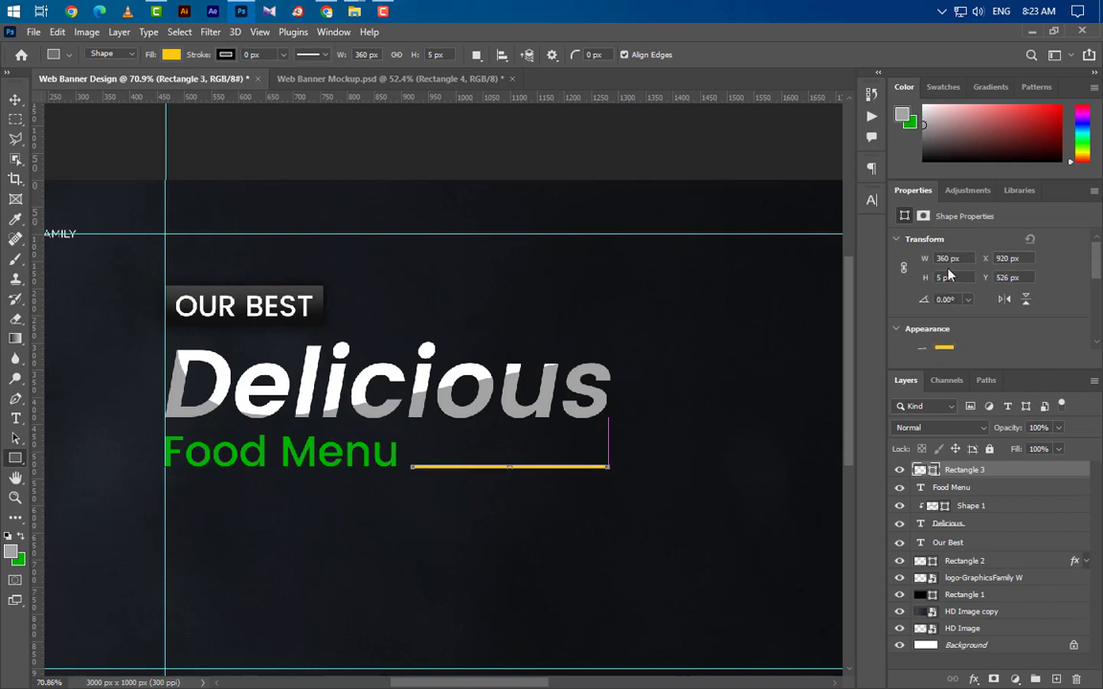
type("3")
key("Return")
key("Return")
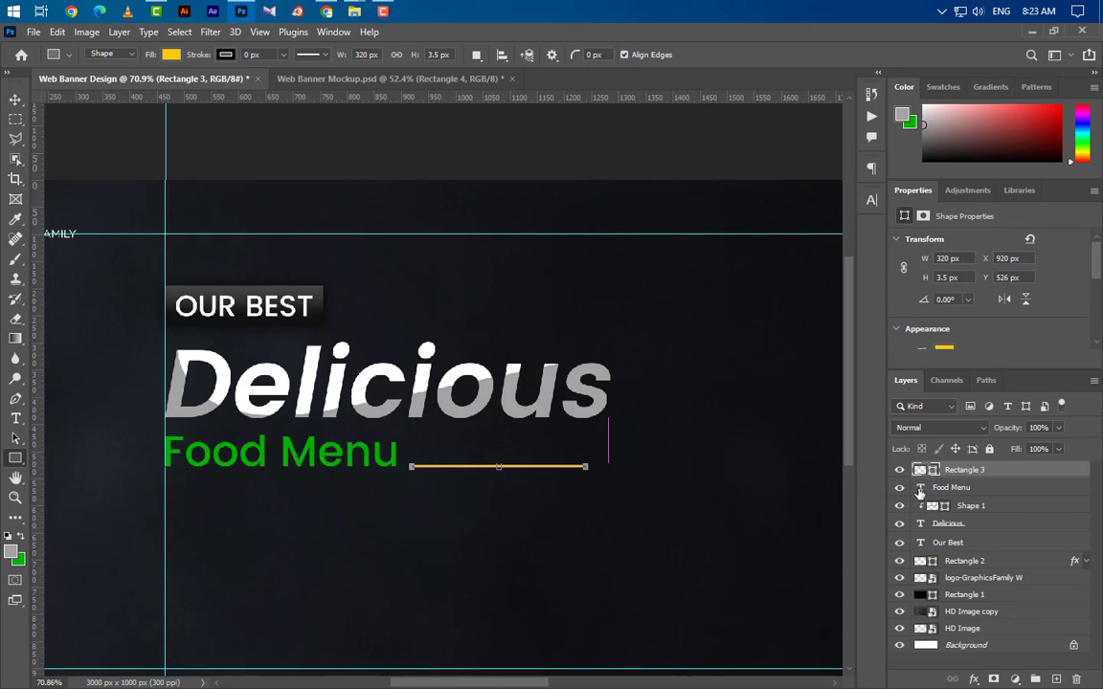
Align the bar's right edge with Delicious and centre it on Food Menu.
key("ctrl")
left_click(921, 524, "ctrl")
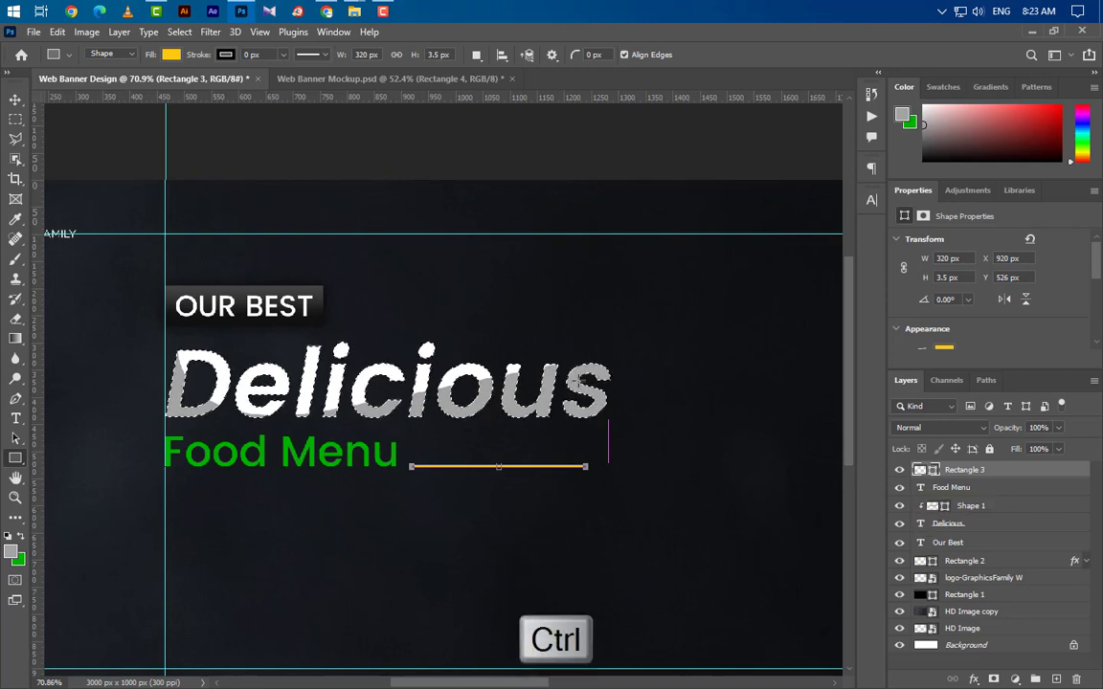
key("v")
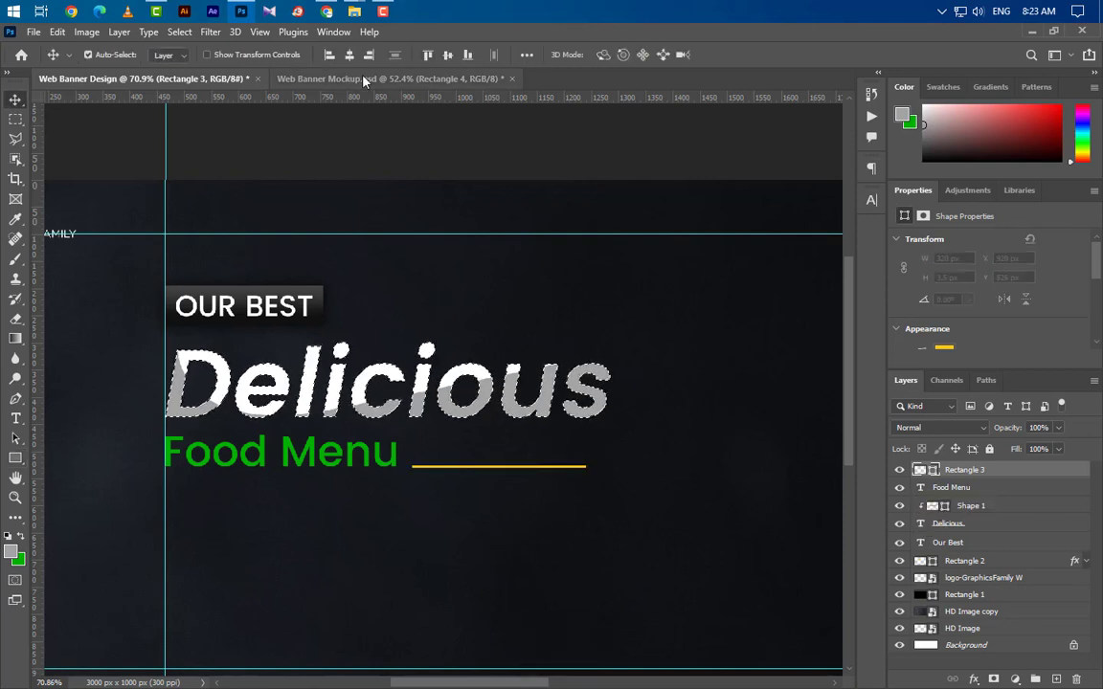
left_click(369, 55)
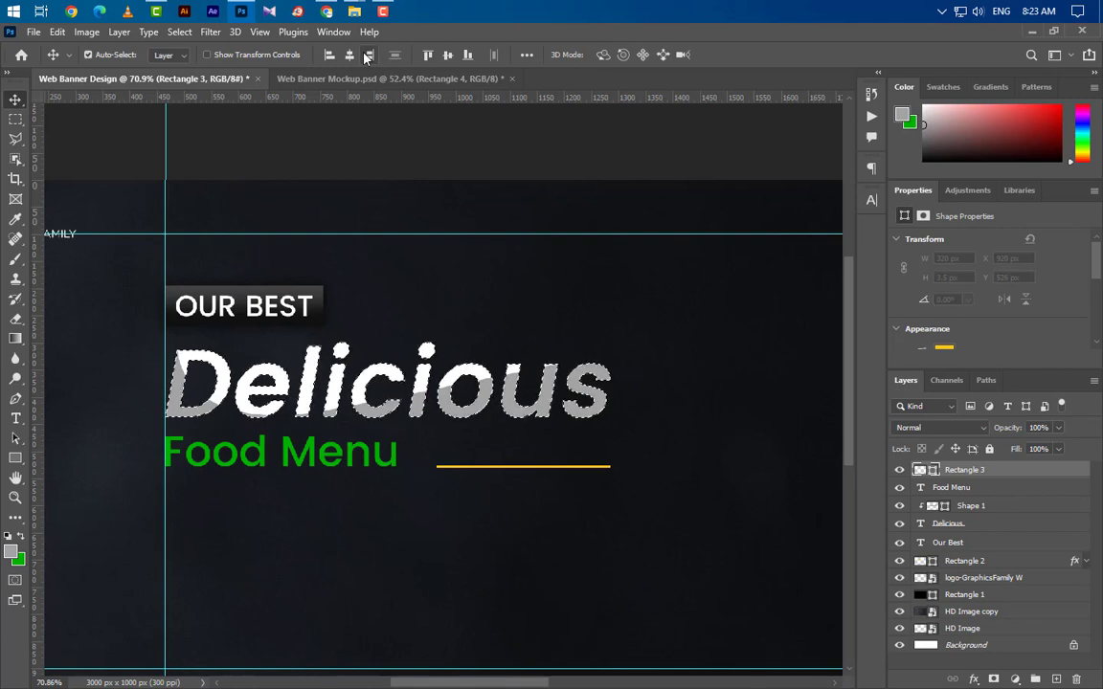
left_click(921, 488, "ctrl")
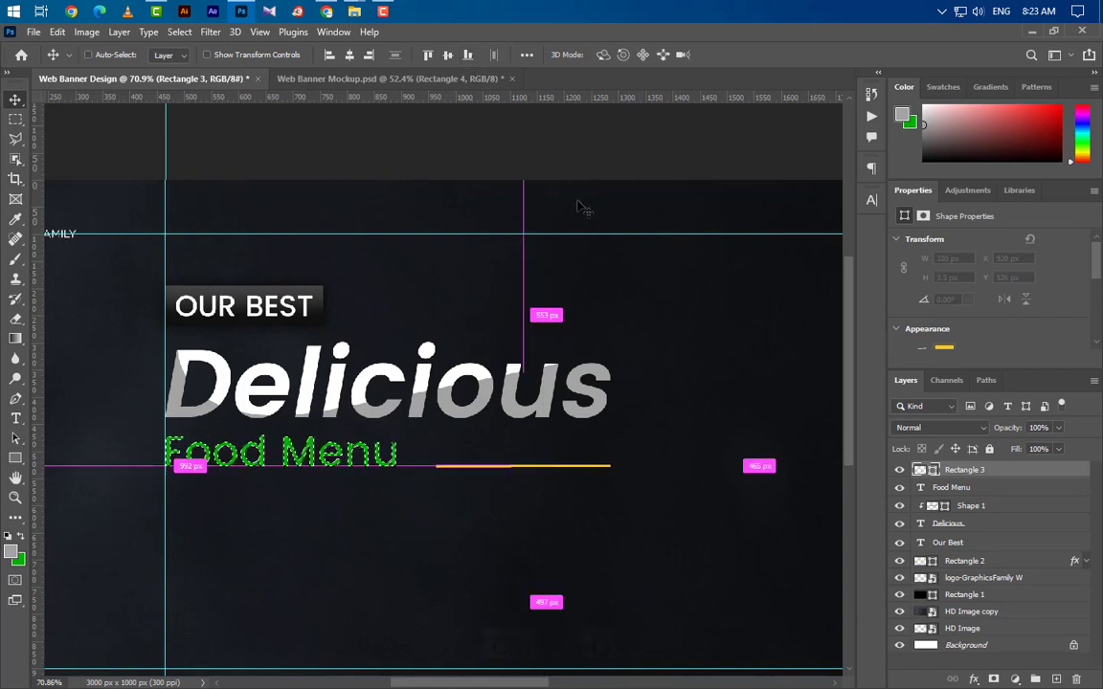
key("ctrl+d")
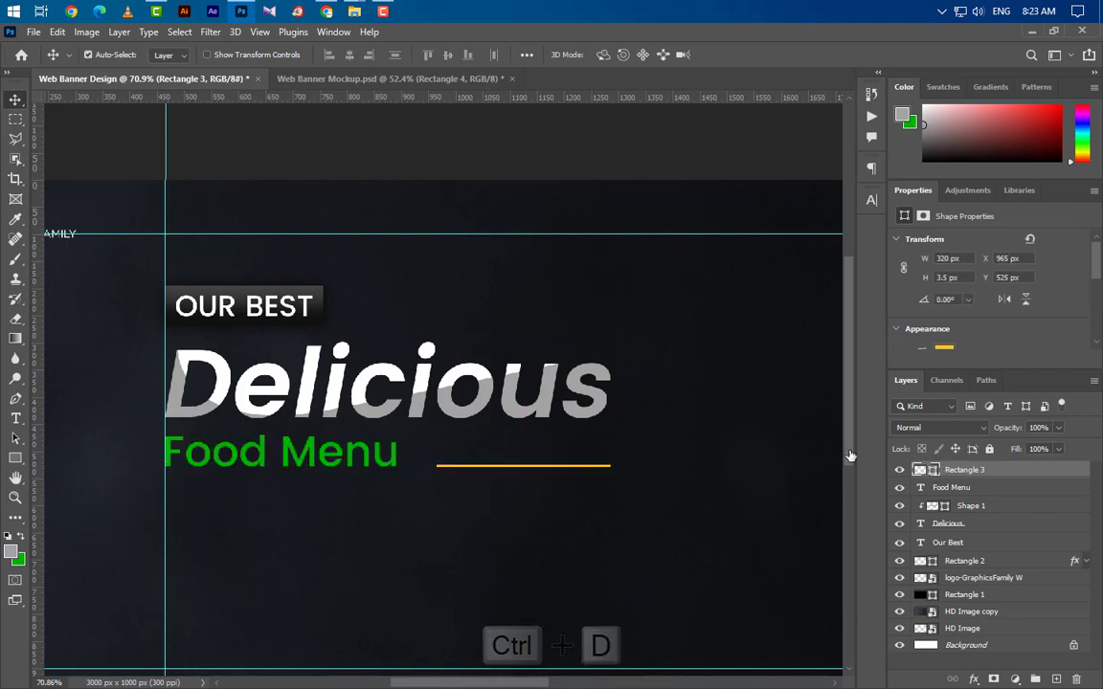
Make the 320 px bar white.
double_click(936, 469)
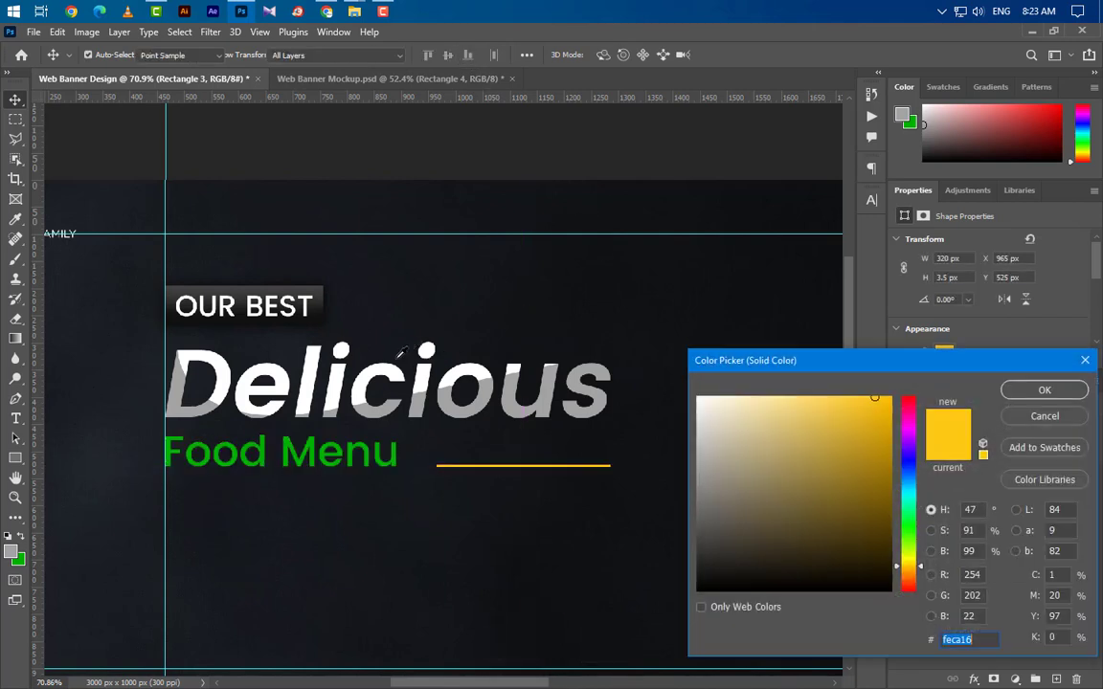
left_click(1011, 390)
left_click(977, 542)
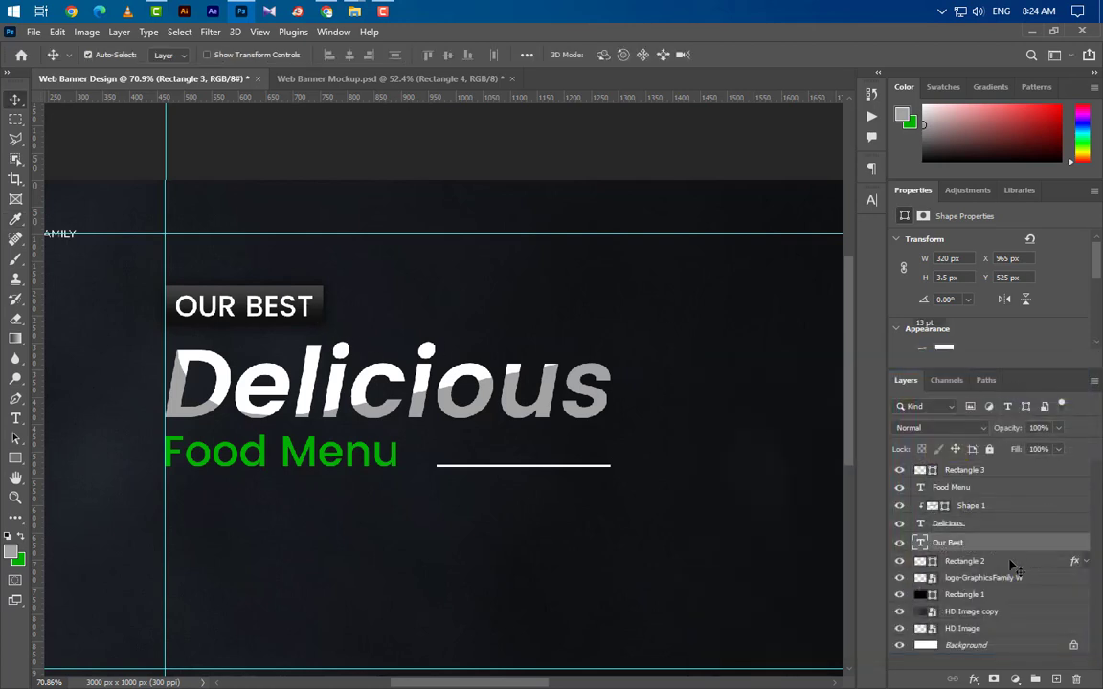
Group the OUR BEST label with Rectangle 2 and nudge it down slightly.
left_click(978, 561, "shift")
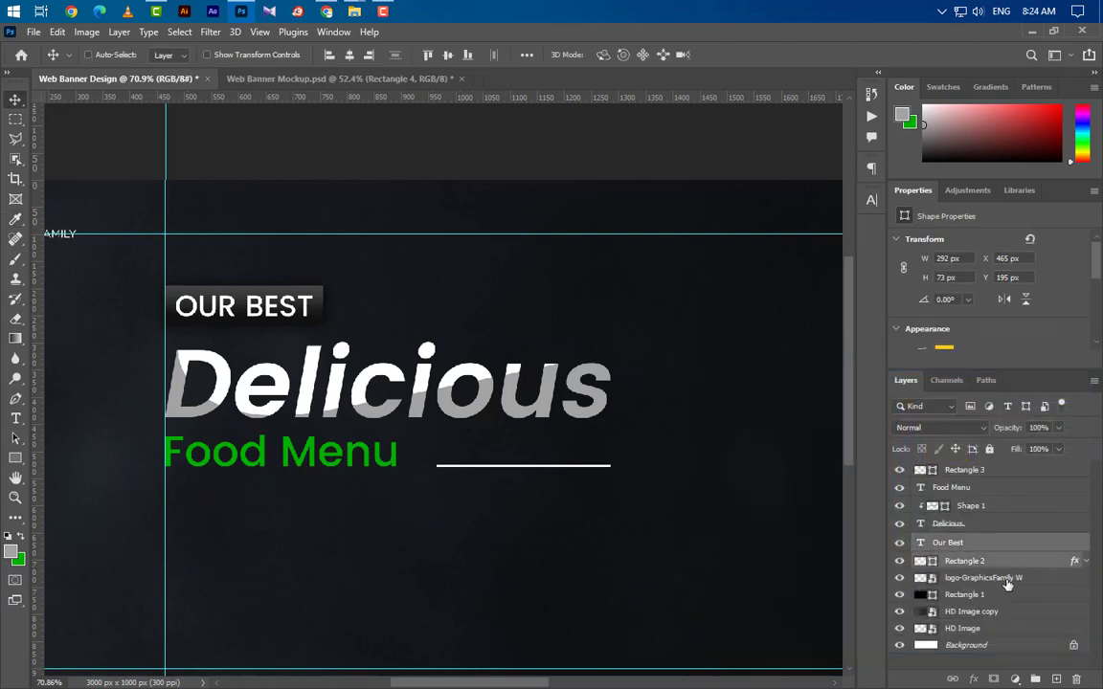
left_click(1035, 679)
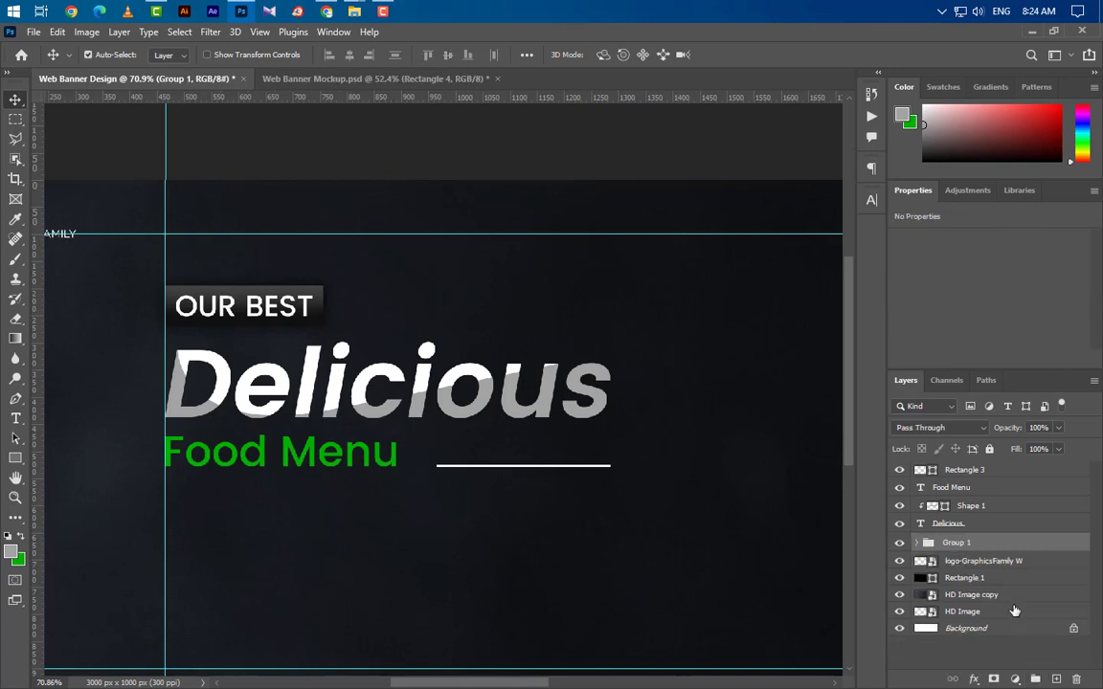
key("Down")
key("Down")
key("Down")
key("Down")
key("Down")
Add a placeholder paragraph below Food Menu at 7.3 pt with 11 pt leading.
left_click(15, 419)
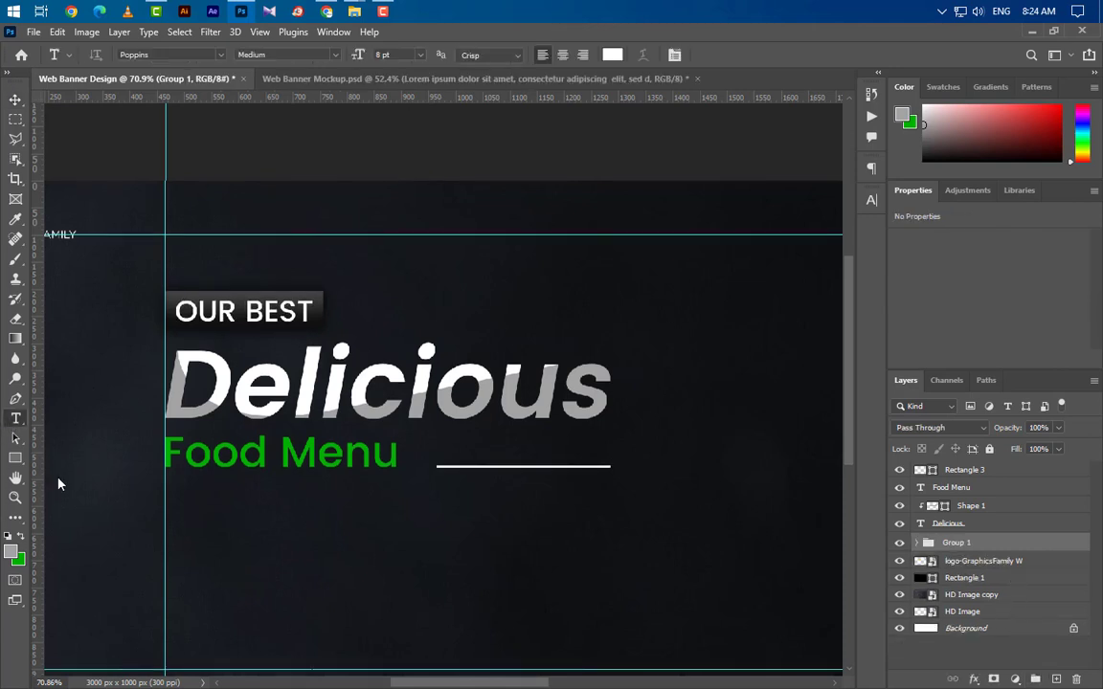
left_click_drag(166, 493, 776, 613)
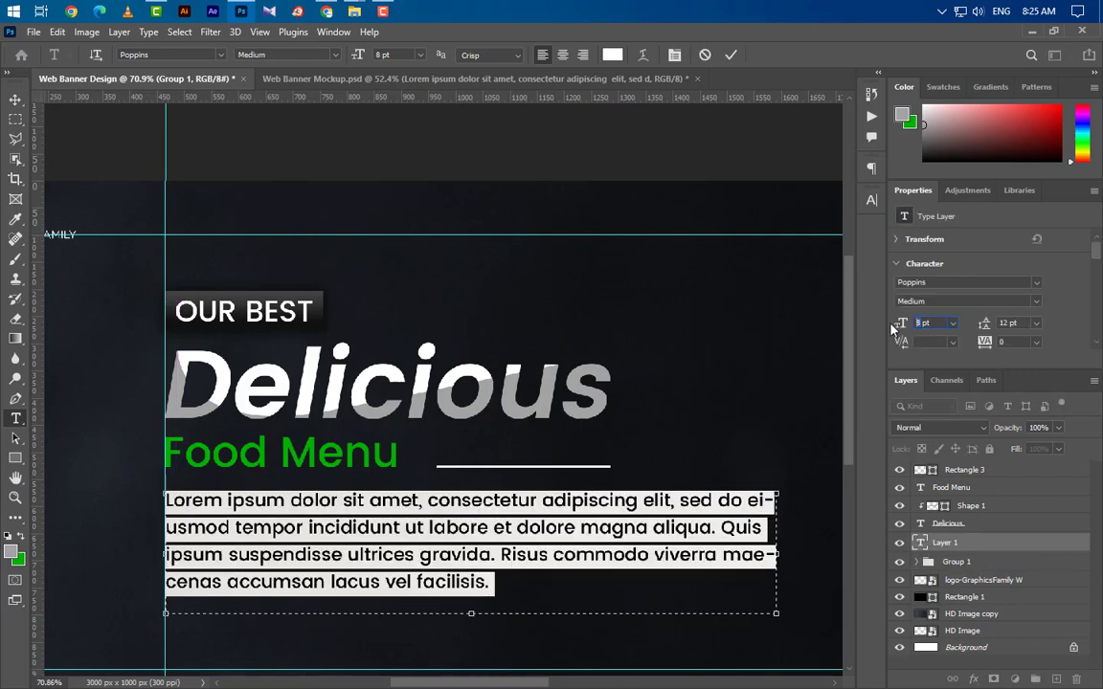
type(".3")
key("Return")
left_click(1007, 323)
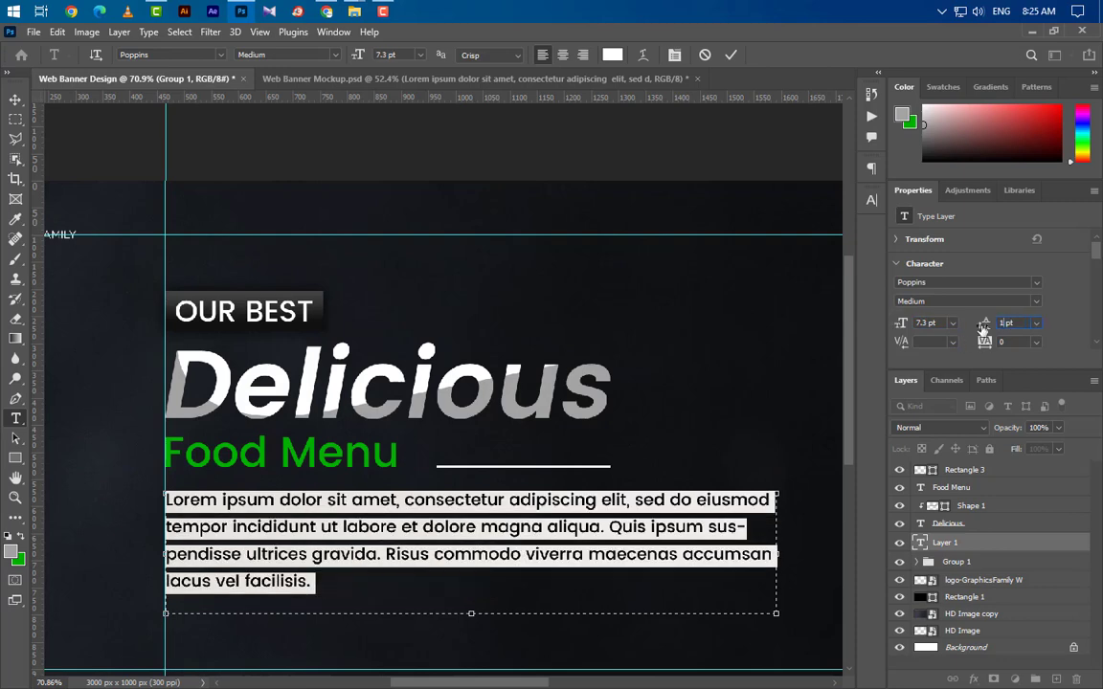
key("Return")
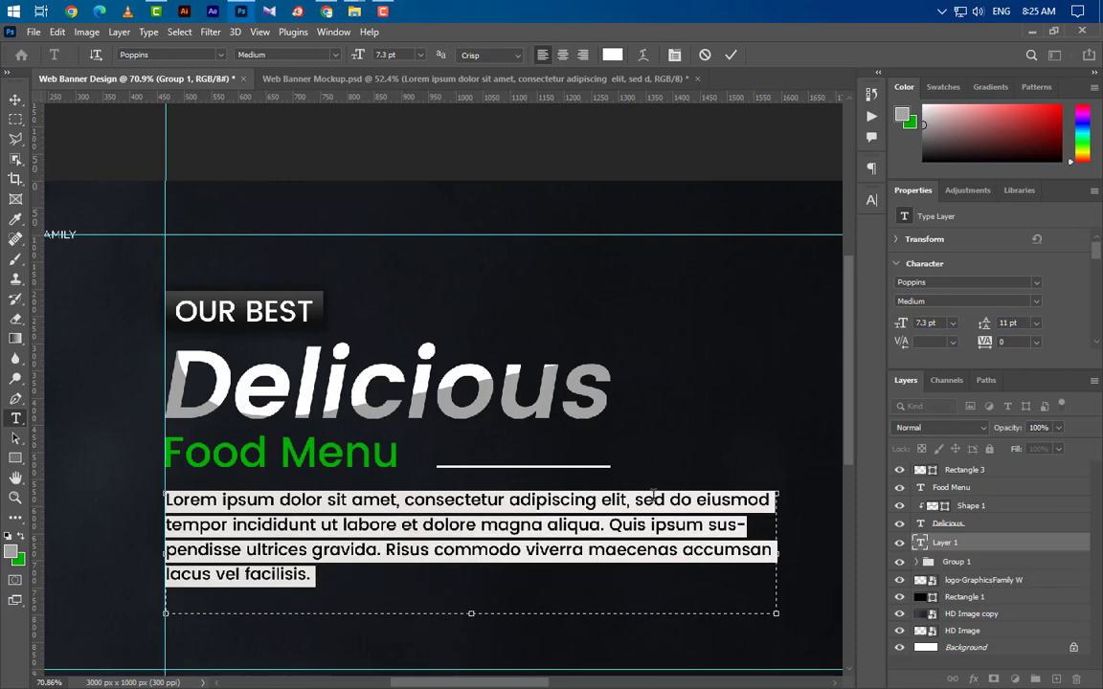
Trim the paragraph to three lines ending with 'ore magna aliqua.'.
left_click(600, 499)
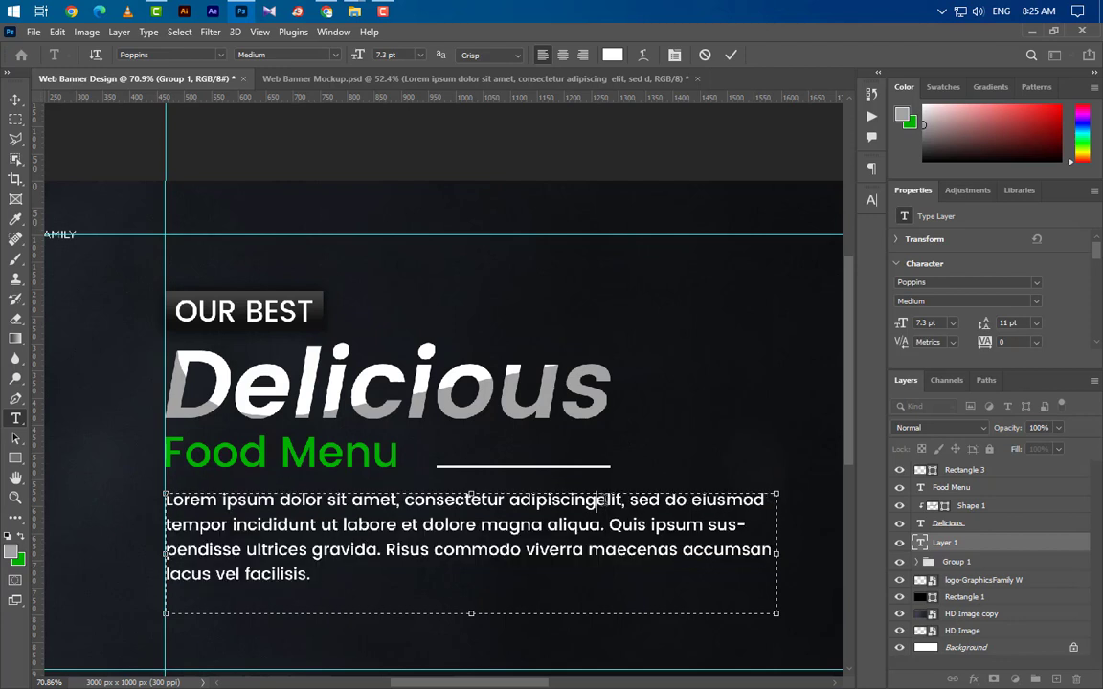
key("Return")
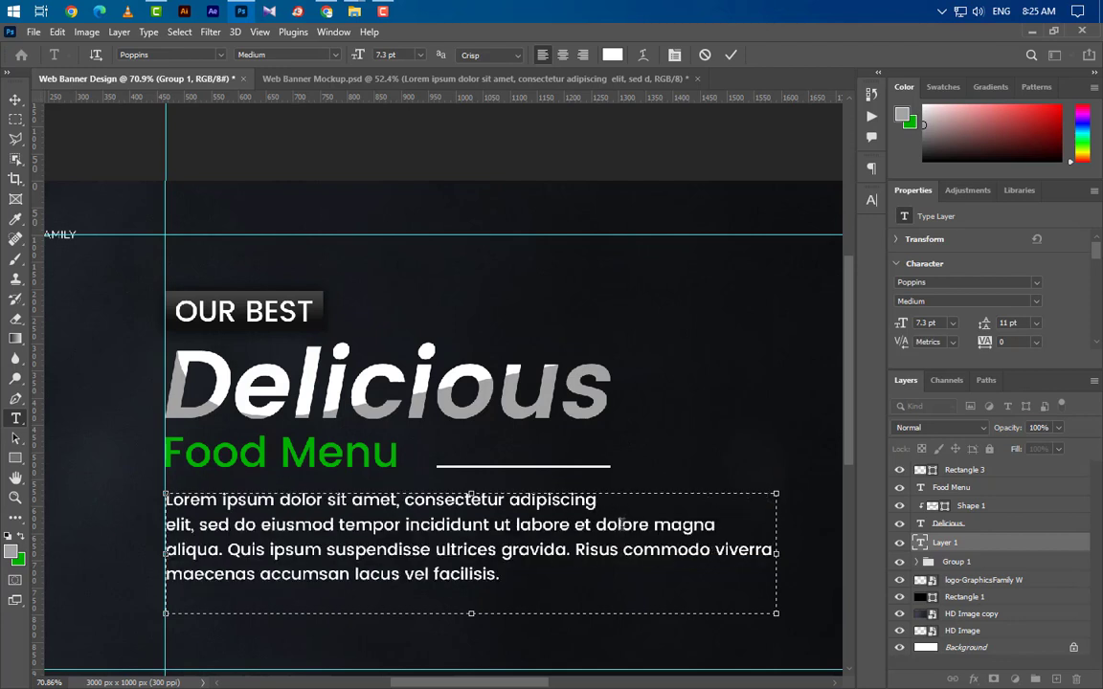
left_click(627, 524)
key("Return")
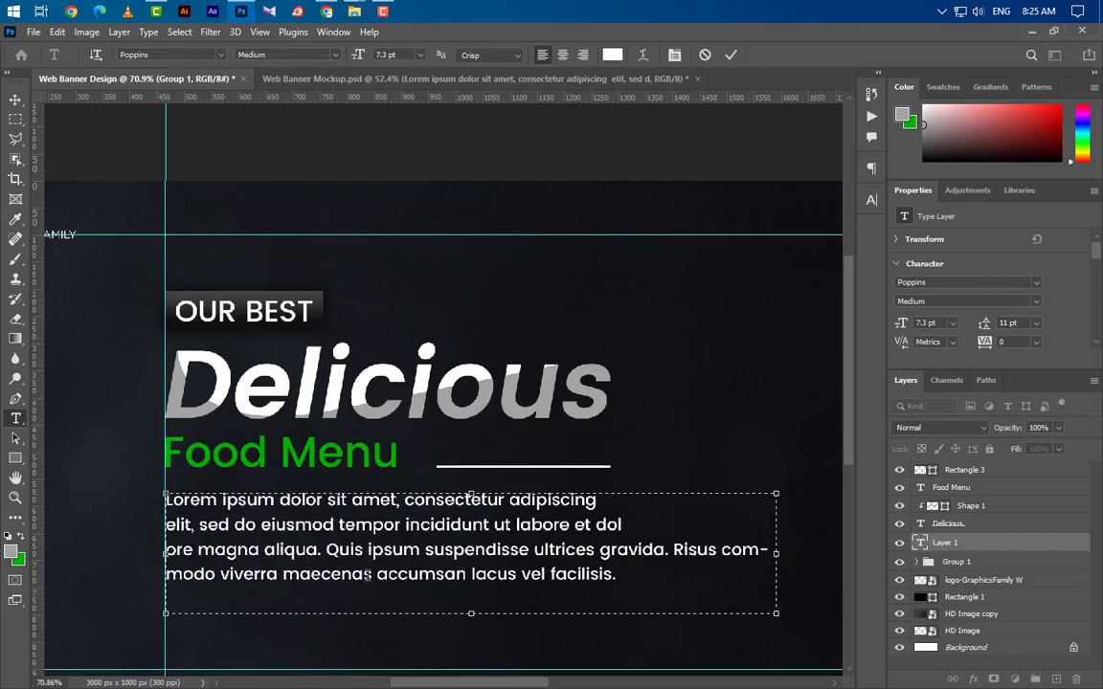
left_click(322, 550)
key("Return")
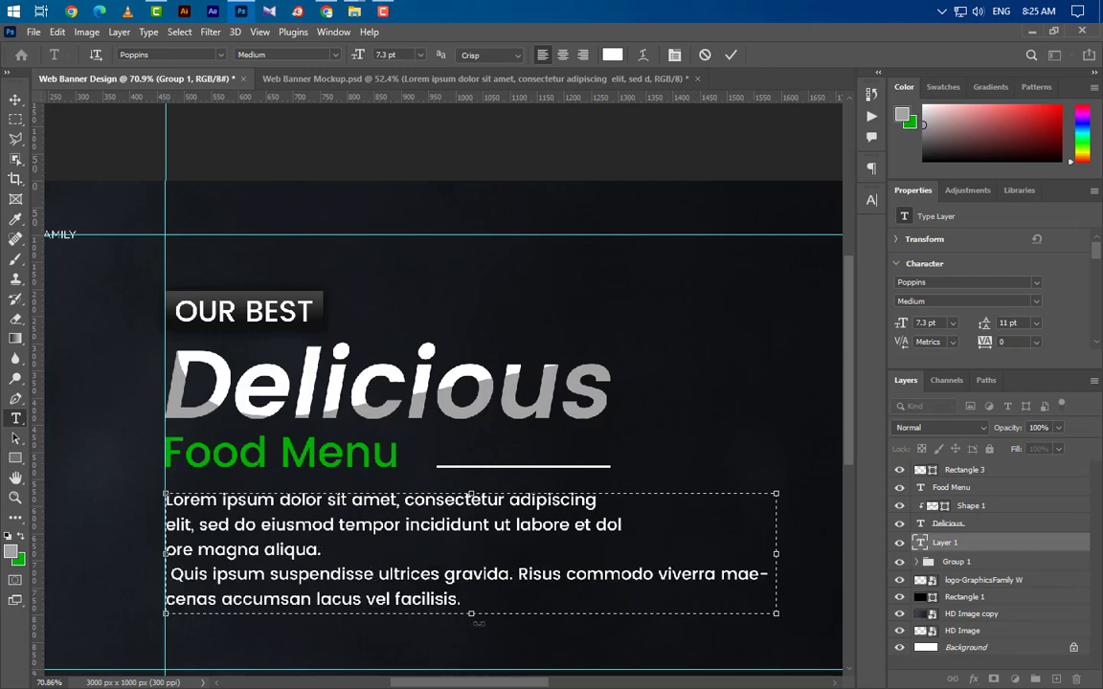
left_click_drag(476, 605, 322, 549)
key("Delete")
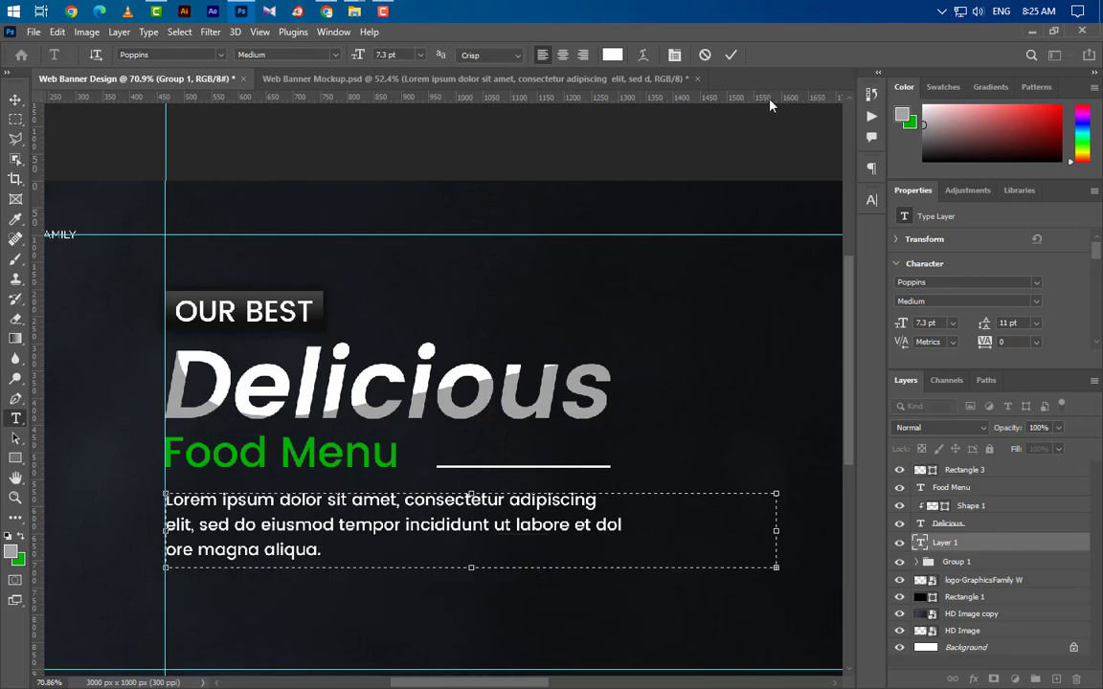
key("ctrl+Return")
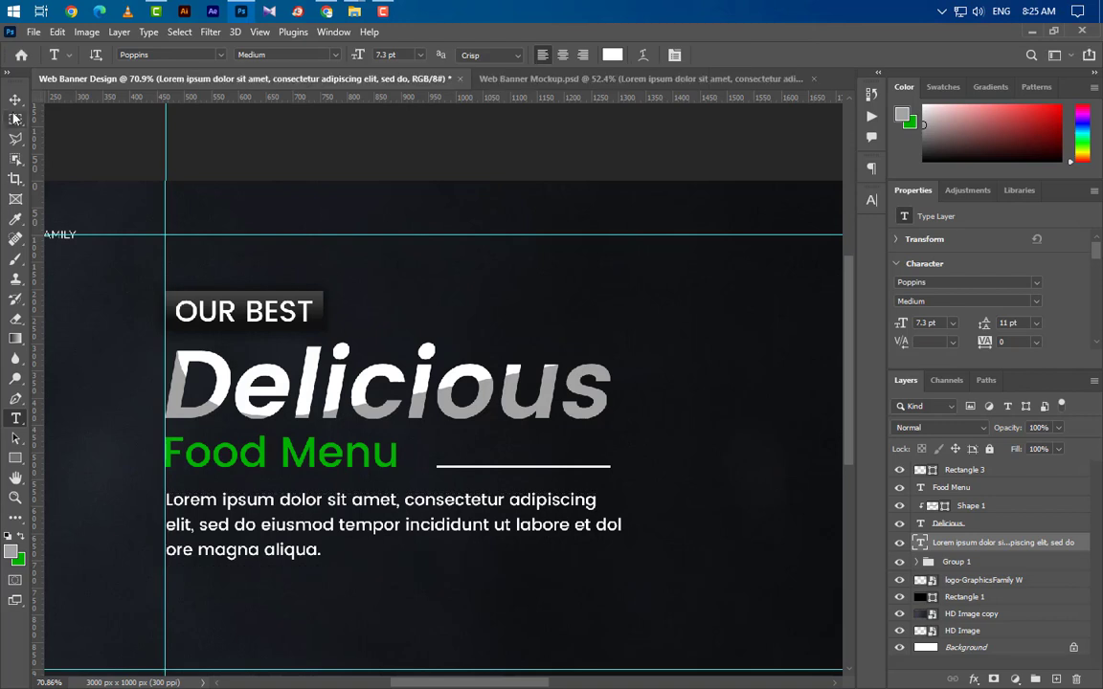
key("v")
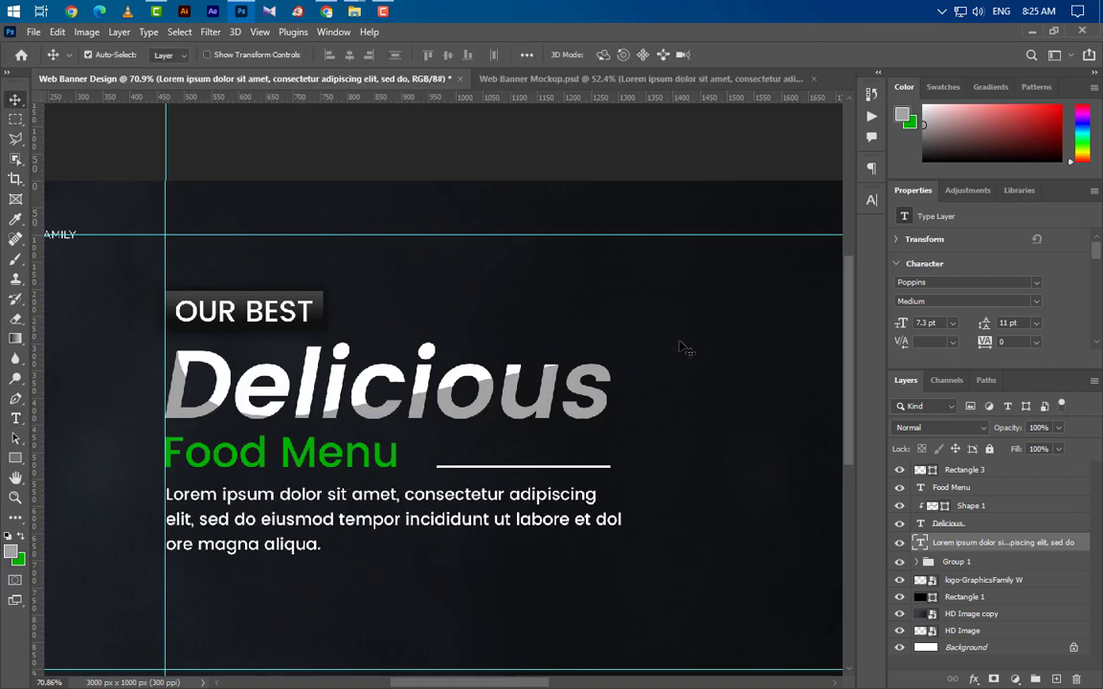
scroll(682, 347, "down", 2)
Draw a yellow 295 × 95 px rectangle below the paragraph.
left_click(15, 457)
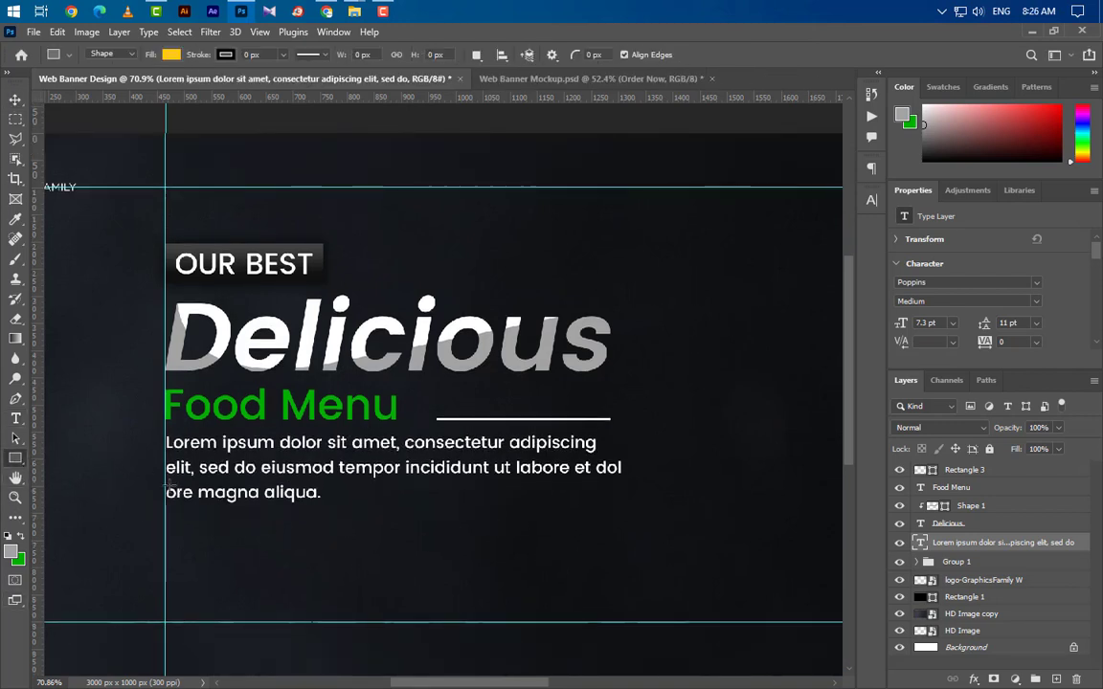
left_click_drag(165, 518, 318, 558)
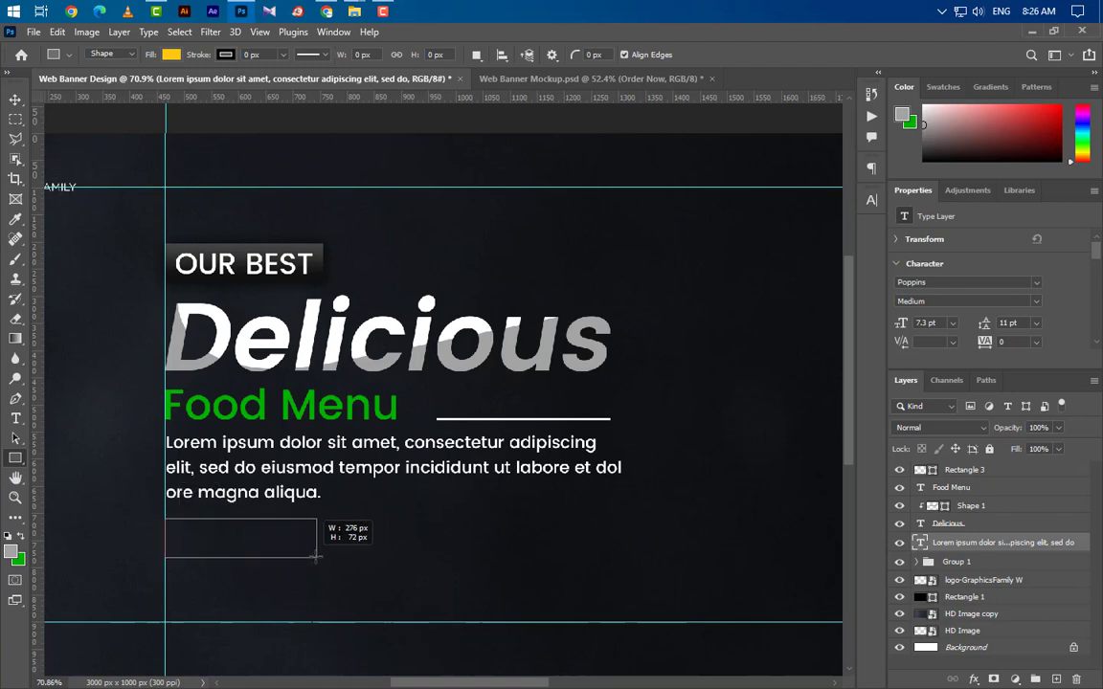
left_click(939, 259)
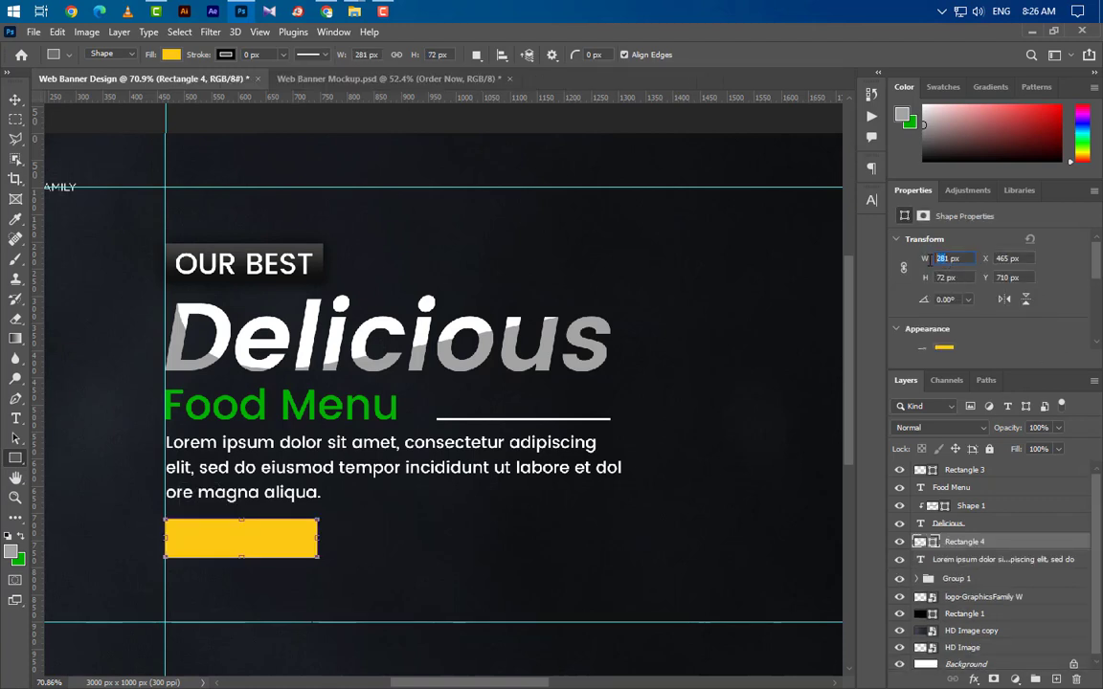
type("2")
left_click(944, 276)
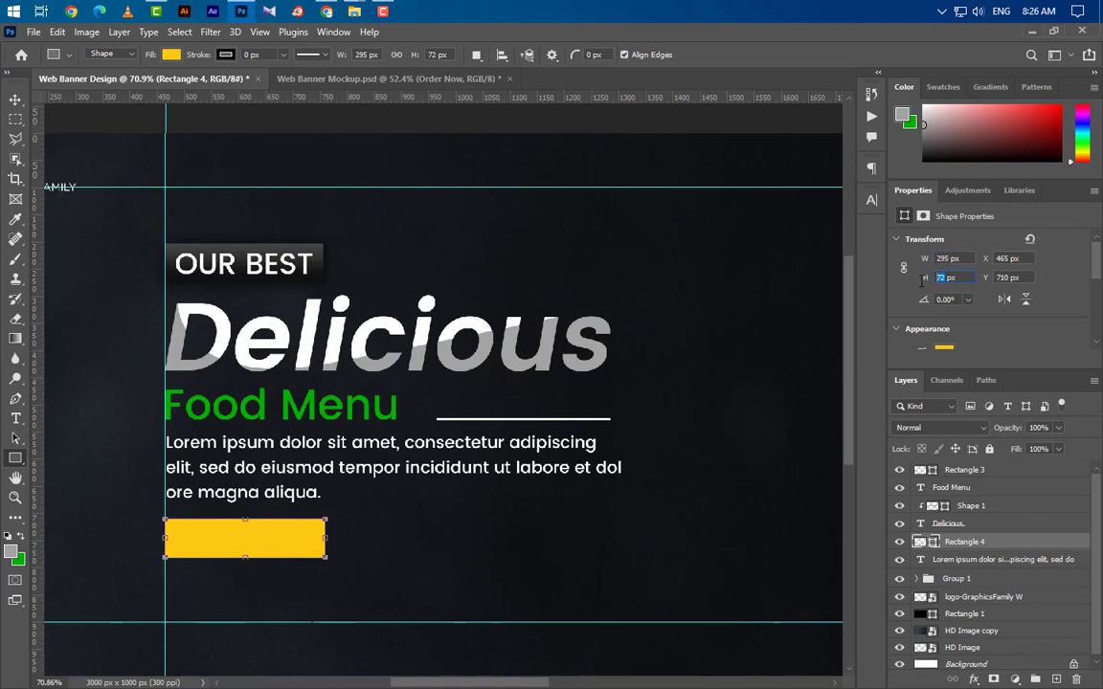
type("95")
key("Return")
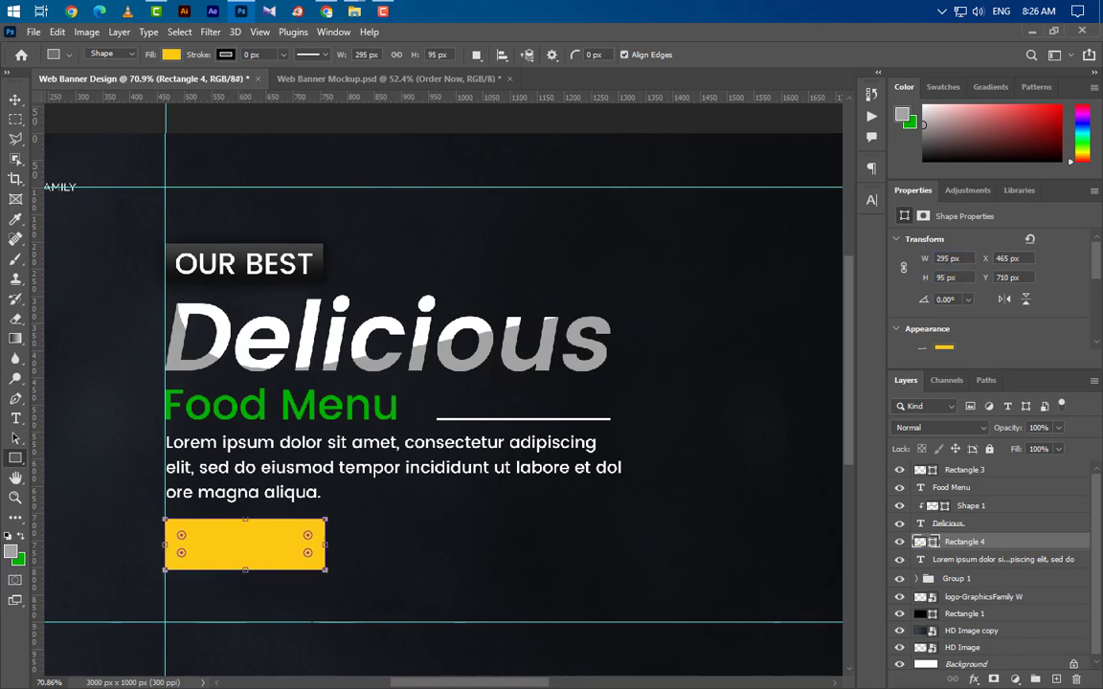
Round the rectangle's corners to 47.5 px to form a pill.
scroll(926, 311, "down", 2)
scroll(926, 311, "down", 2)
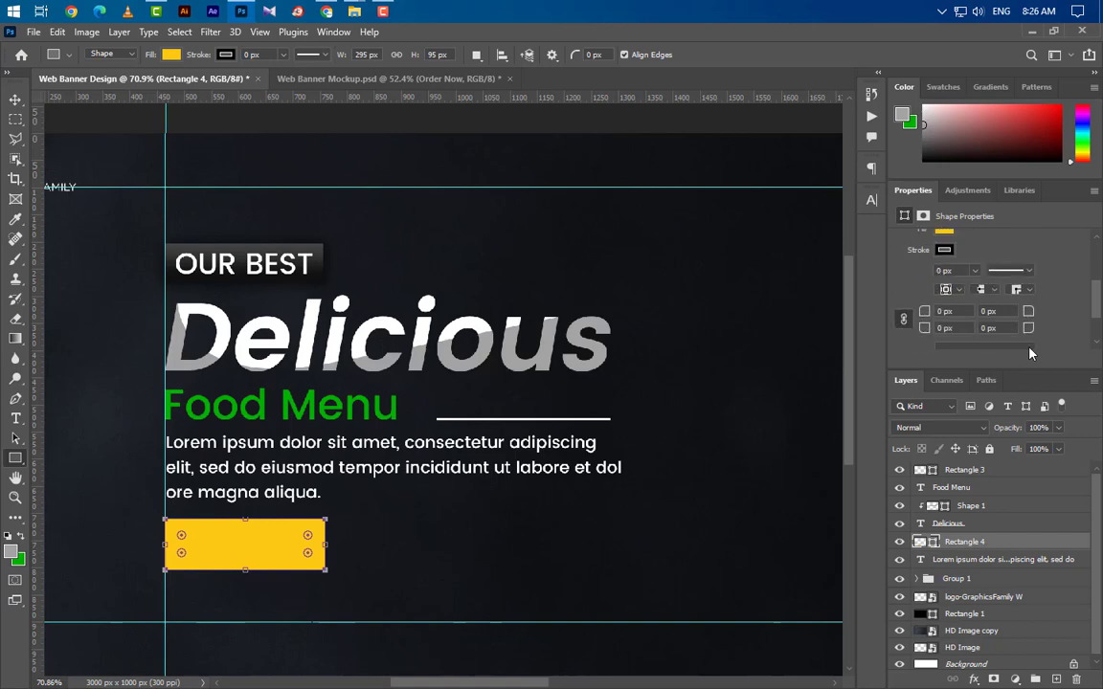
scroll(926, 312, "down", 1)
left_click_drag(921, 262, 1099, 268)
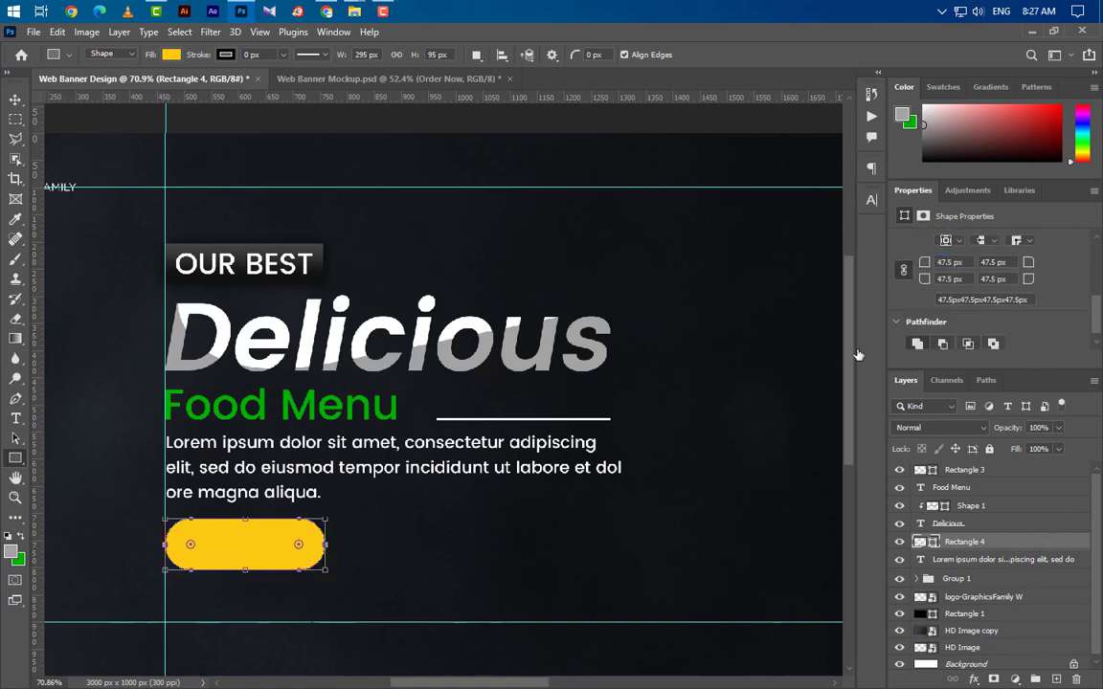
Give the pill button a dark Gradient Overlay and a Drop Shadow.
double_click(1034, 542)
left_click(590, 494)
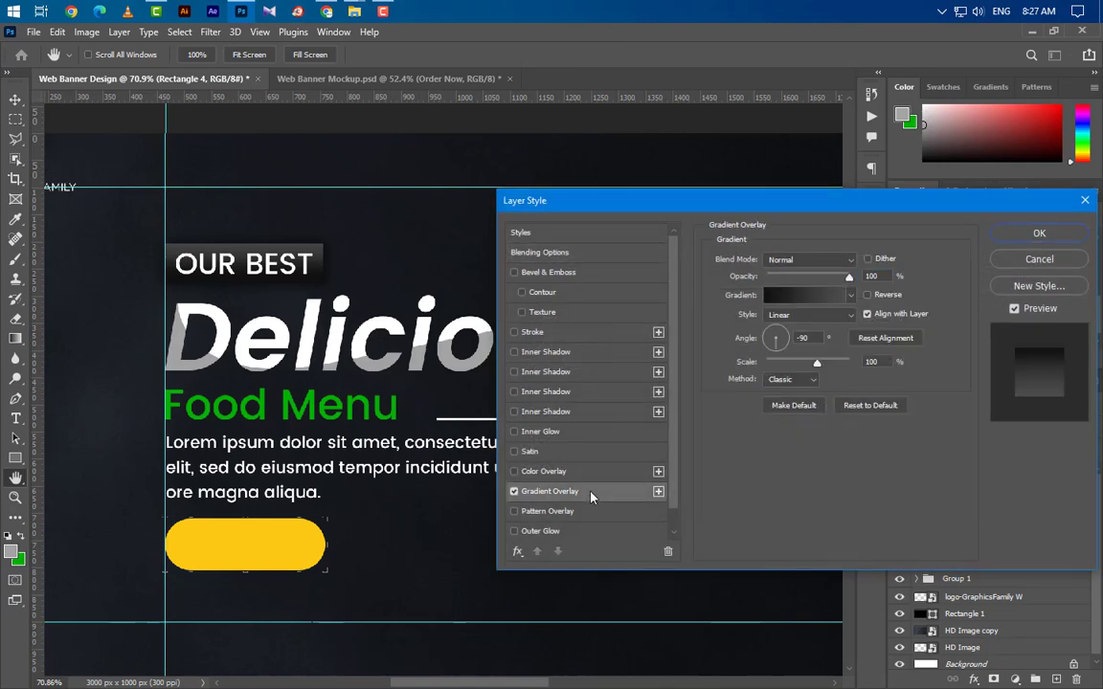
left_click(809, 297)
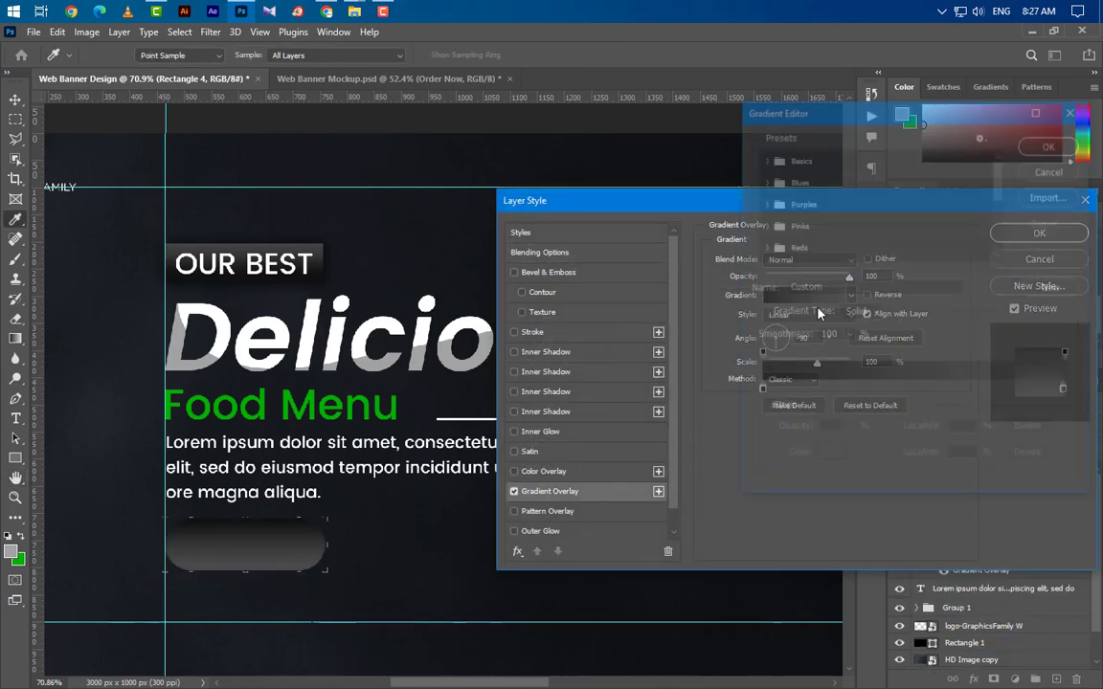
left_click(1052, 142)
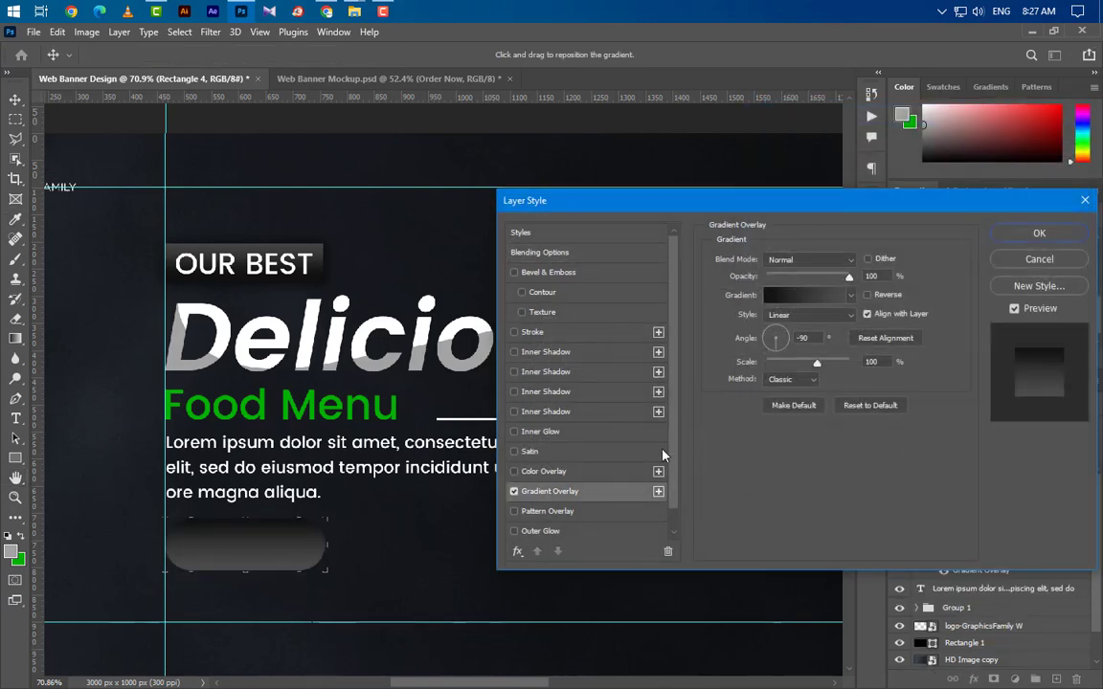
scroll(622, 479, "down", 1)
left_click(600, 531)
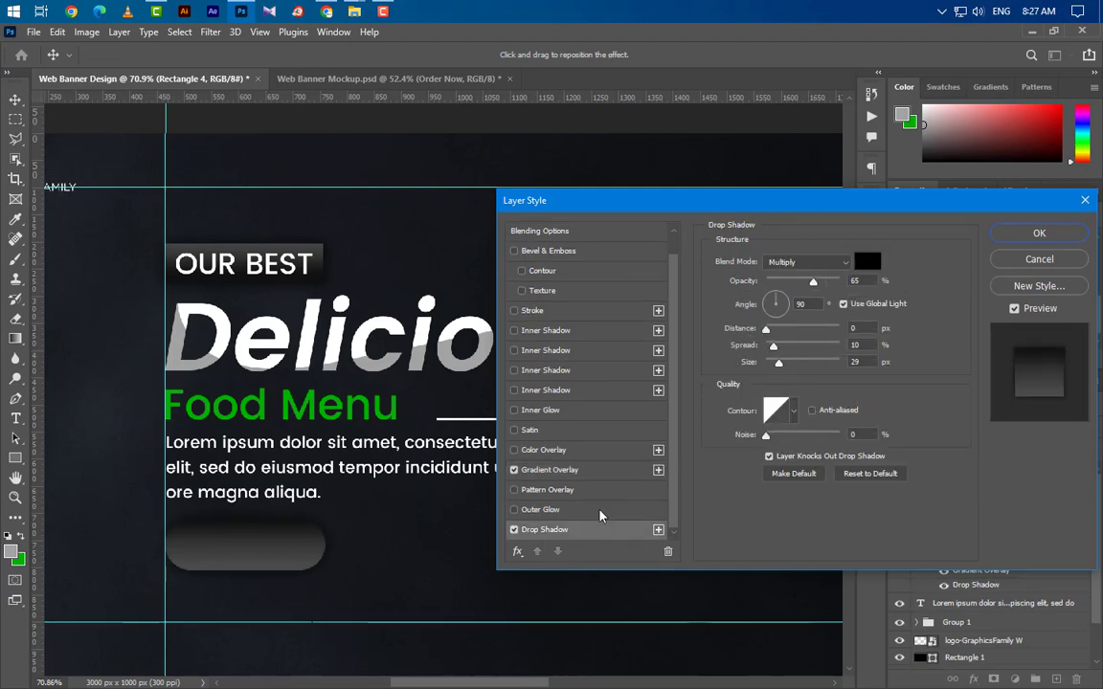
Add a 4 px white outside Stroke to the button and apply the styles.
left_click(580, 311)
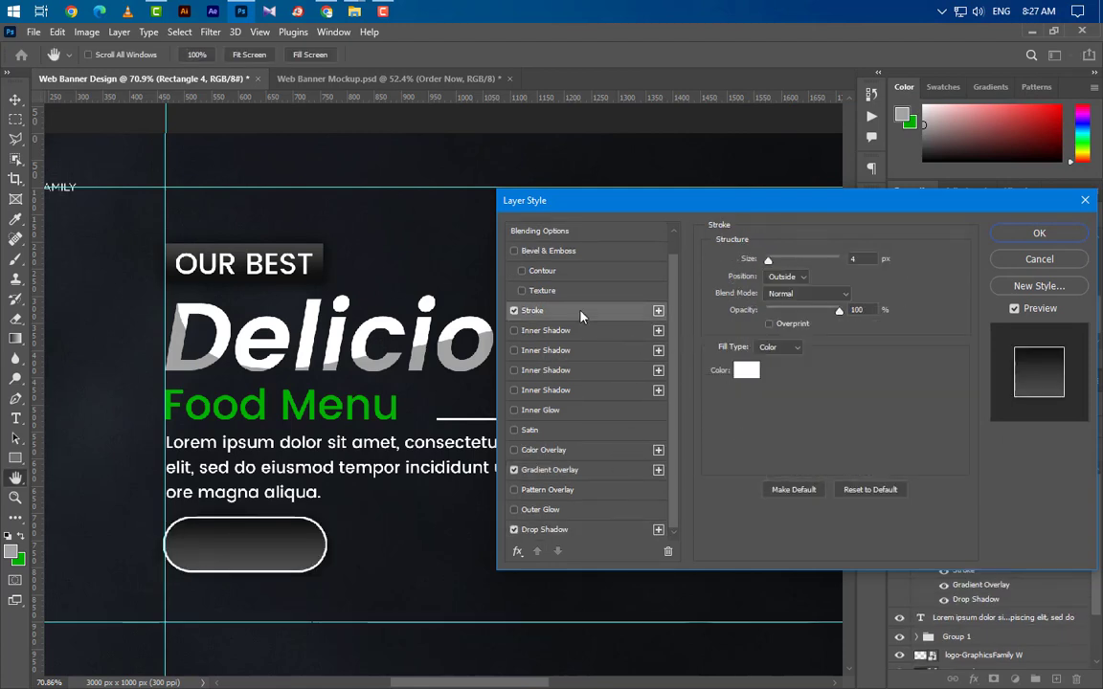
left_click(857, 259)
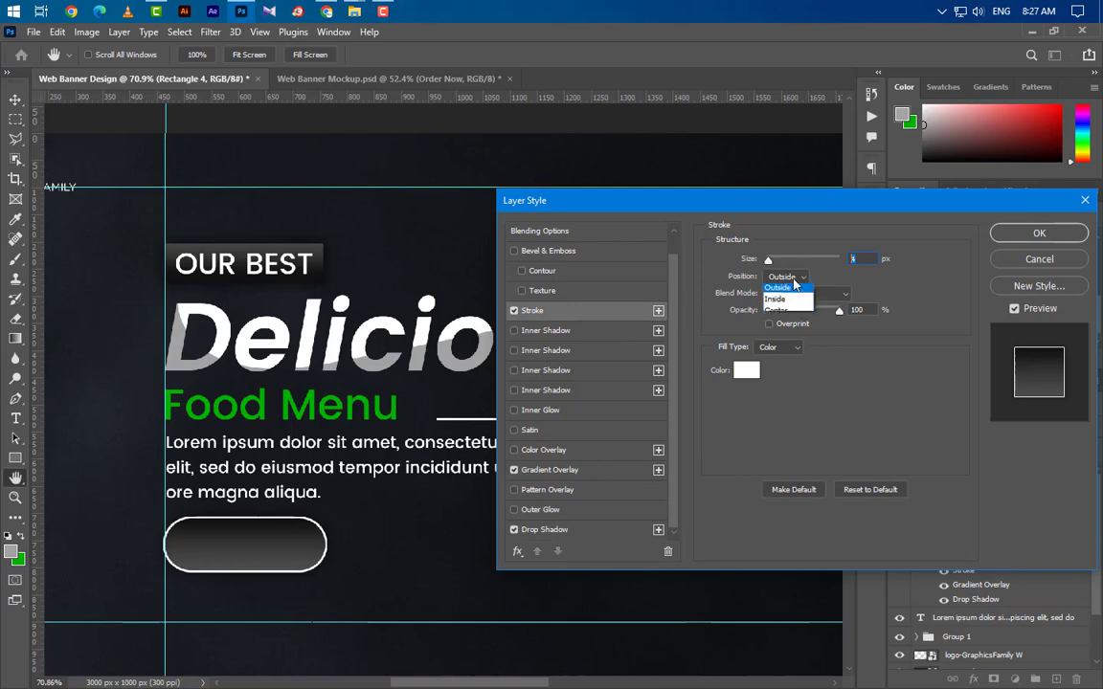
left_click(794, 286)
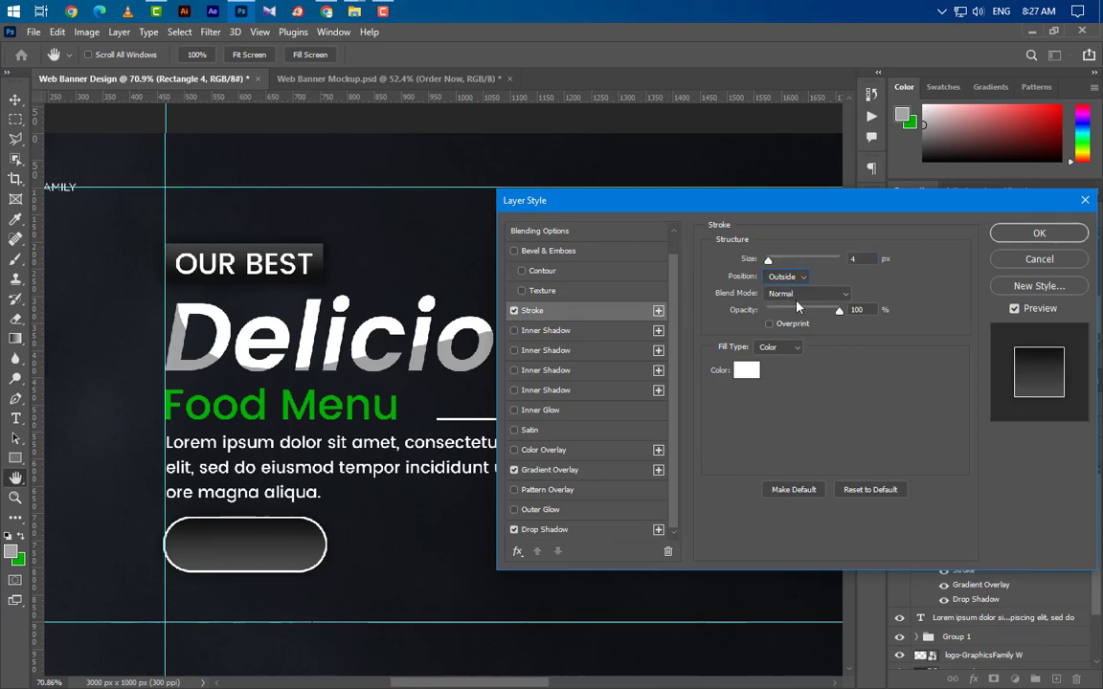
left_click(747, 369)
left_click(1044, 389)
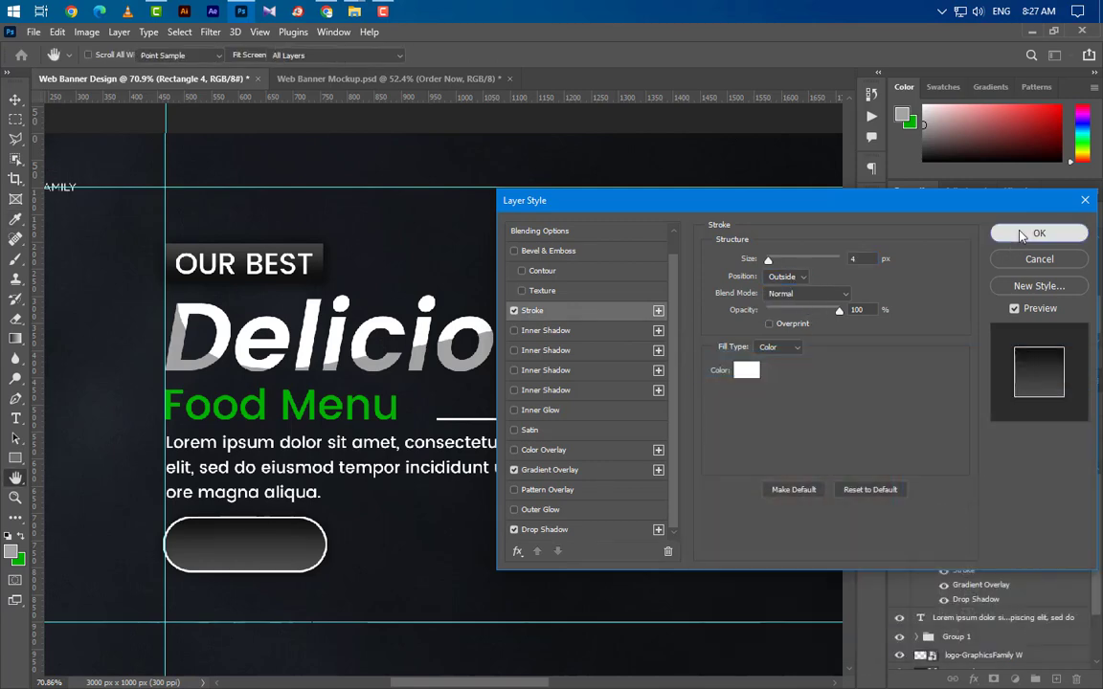
left_click(1018, 240)
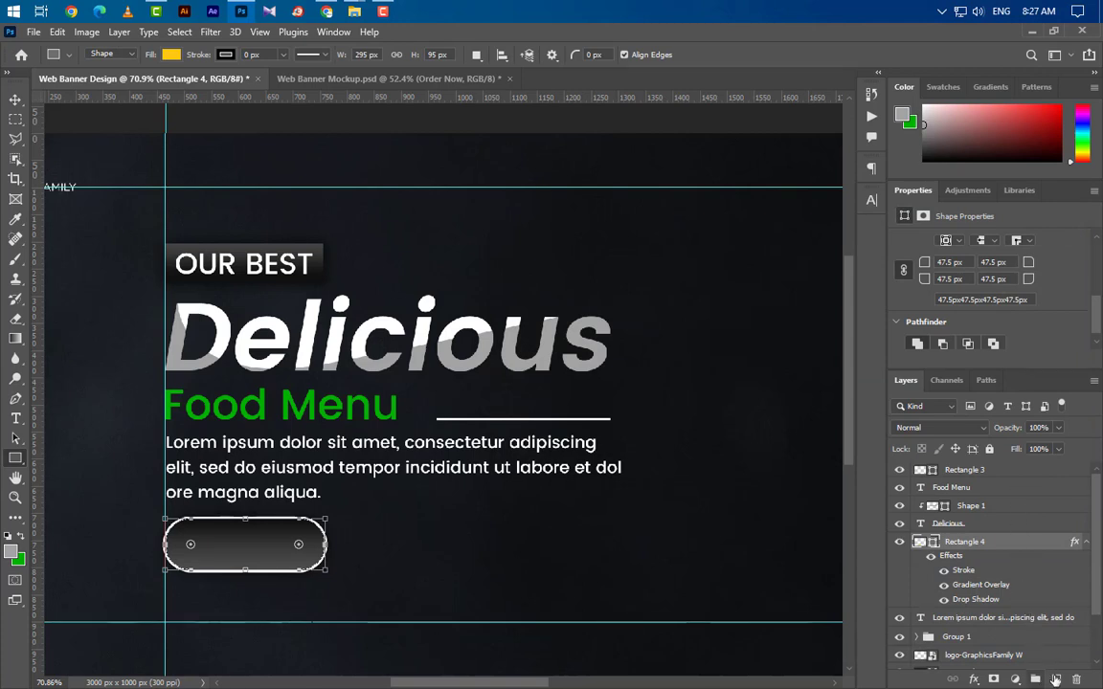
Add a white 'Order Now' label at 9.5 pt on the button.
key("ctrl+shift+alt+n")
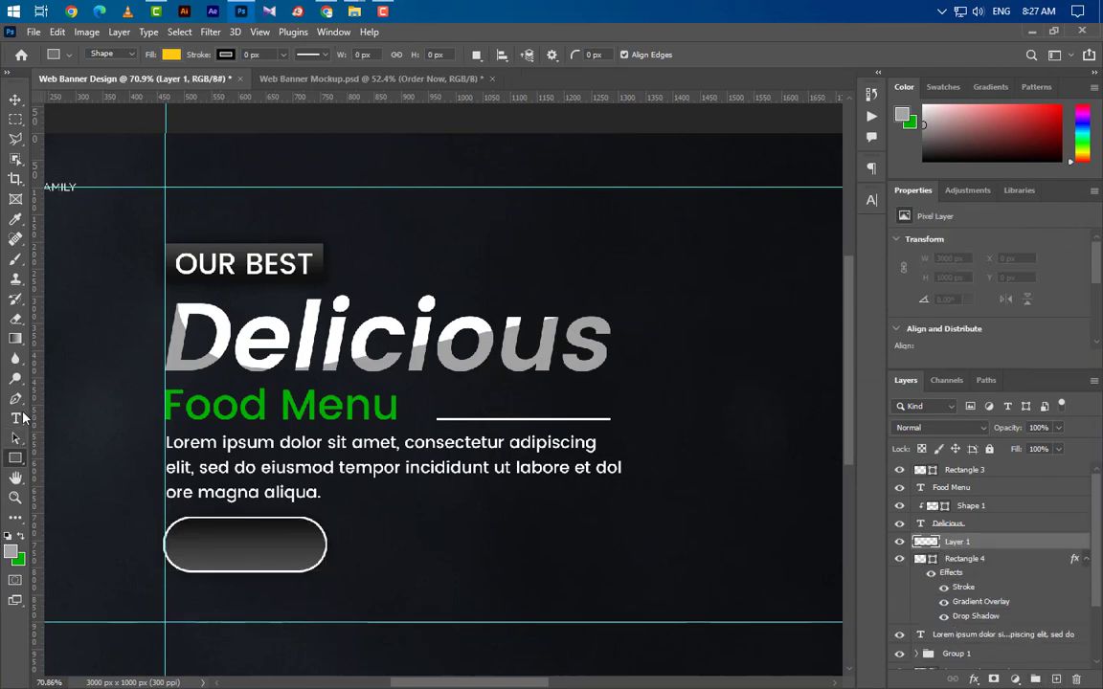
left_click(21, 418)
left_click(185, 551)
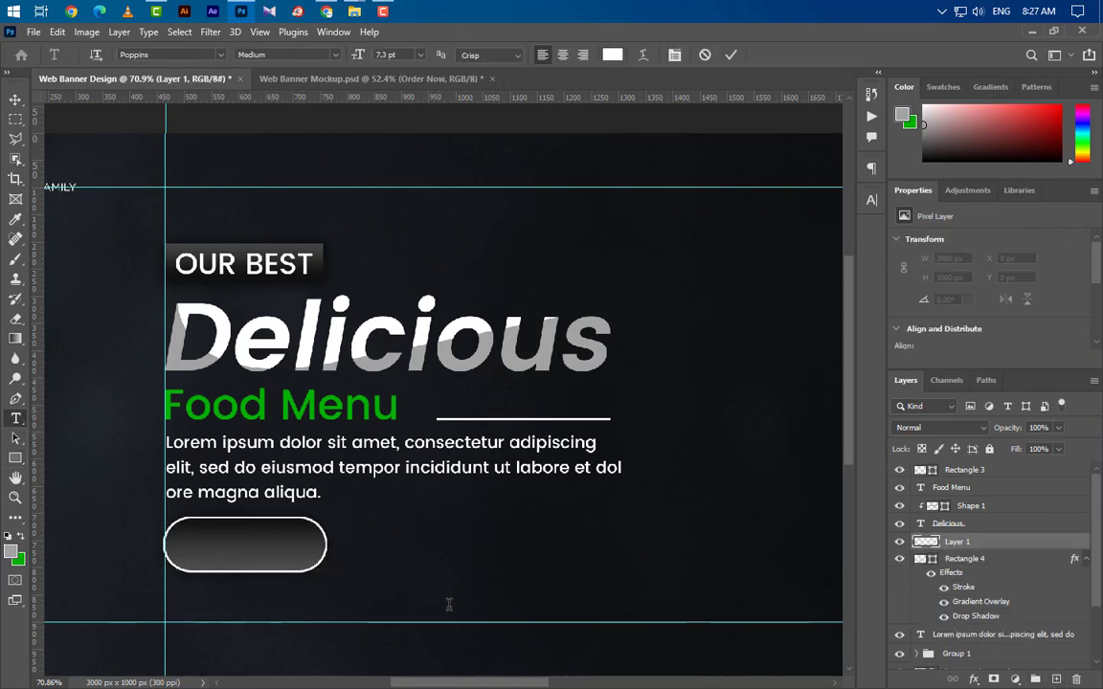
type("O")
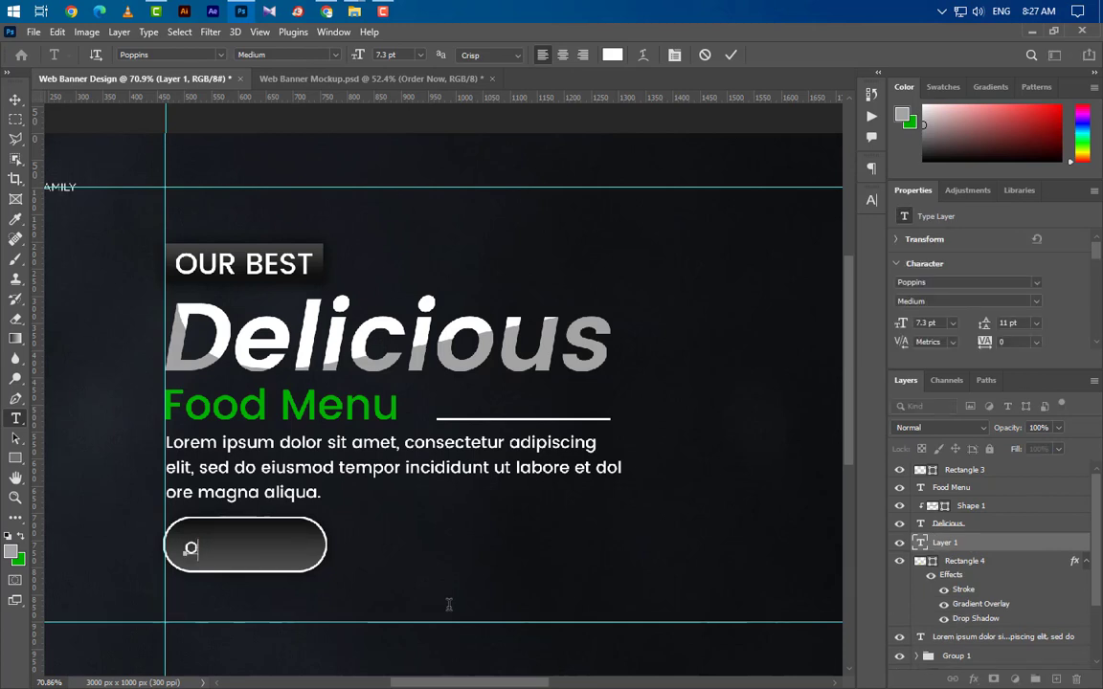
type("rder Now")
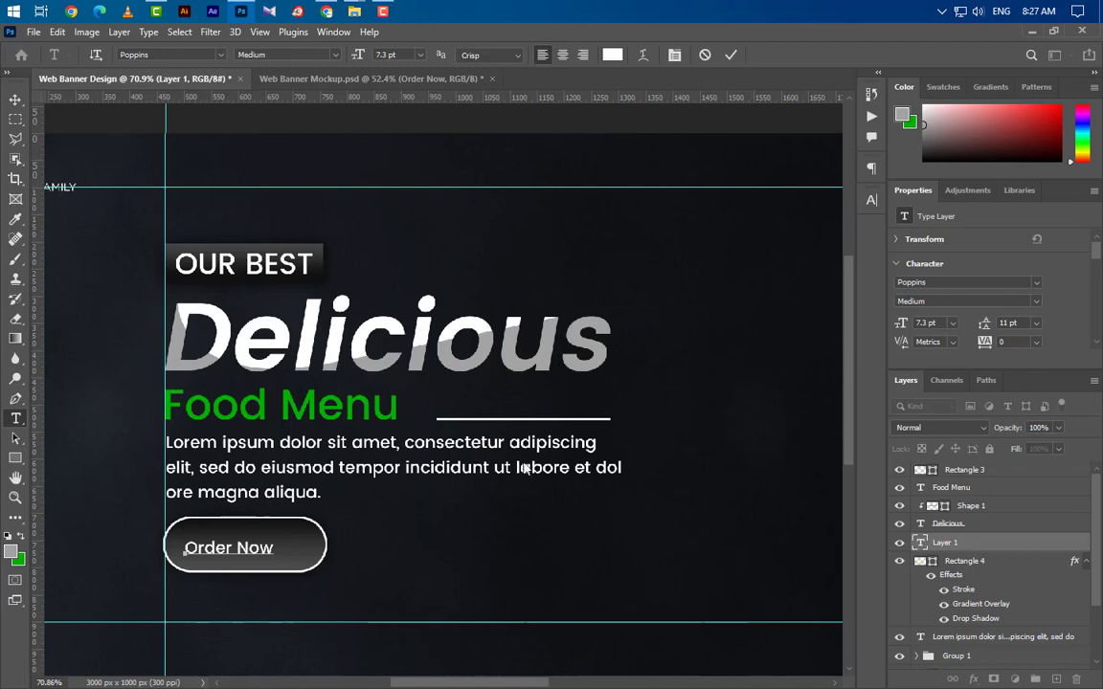
left_click(729, 58)
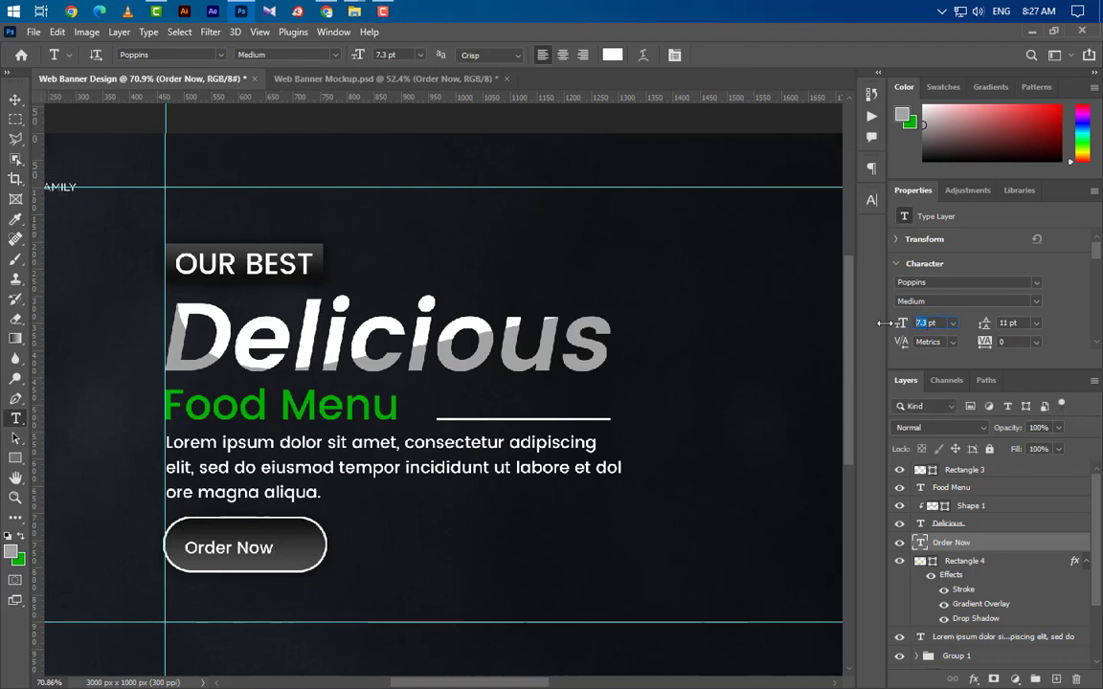
left_click(936, 323)
type("9")
left_click_drag(891, 329, 892, 330)
Centre the Order Now label on the pill button and deselect.
key("ctrl")
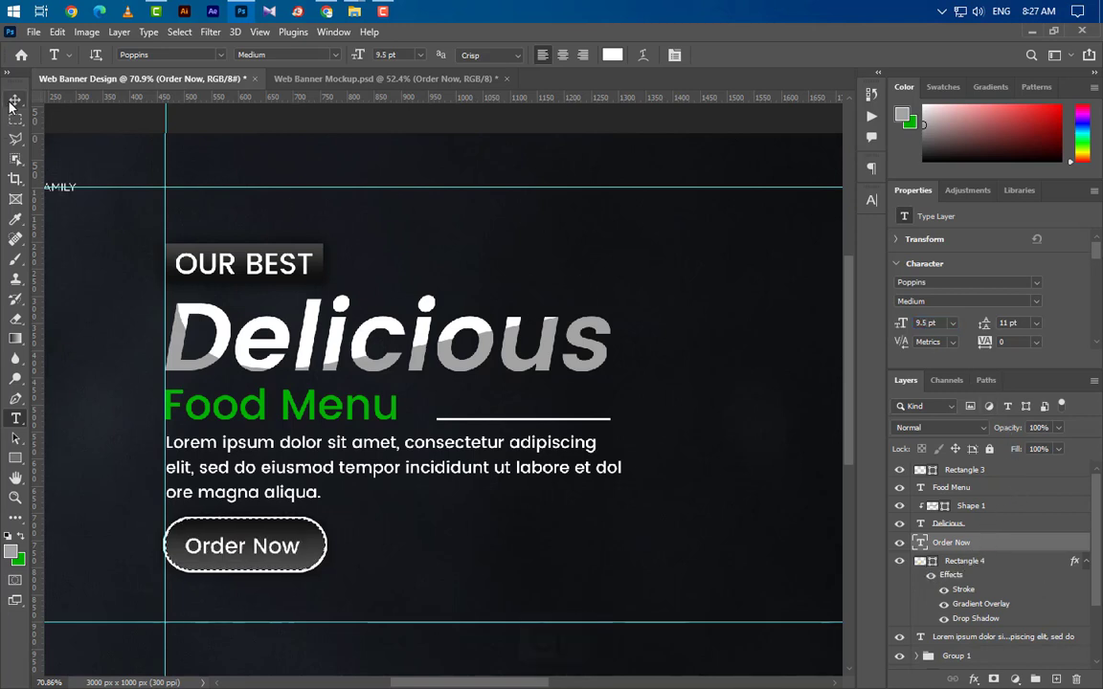
key("v")
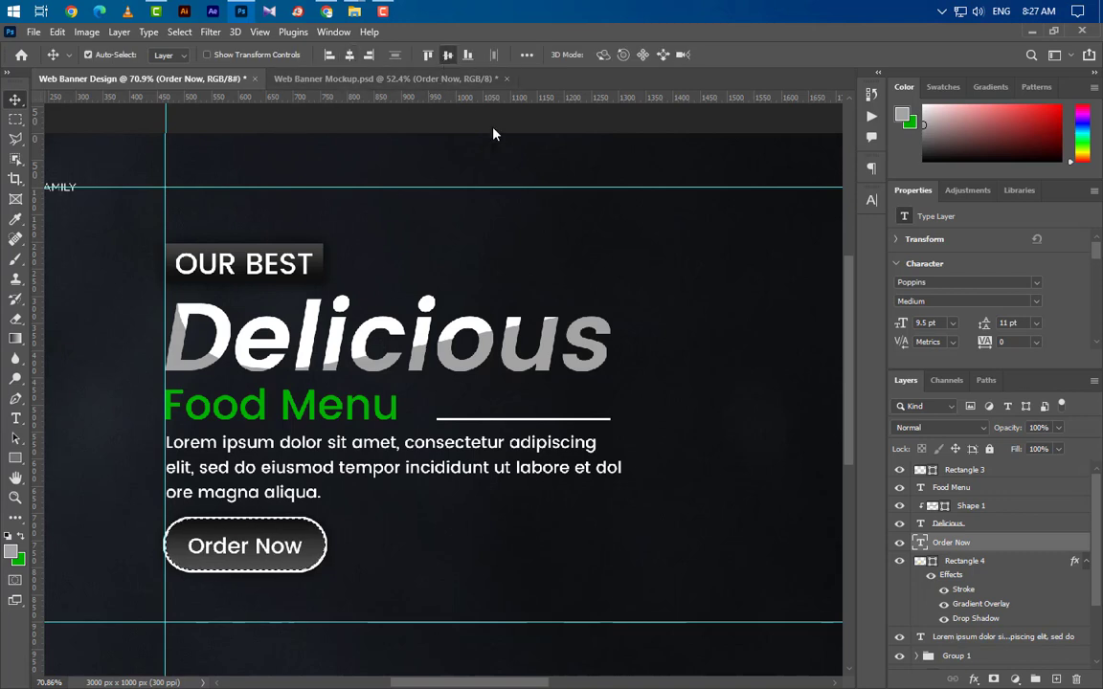
key("ctrl+d")
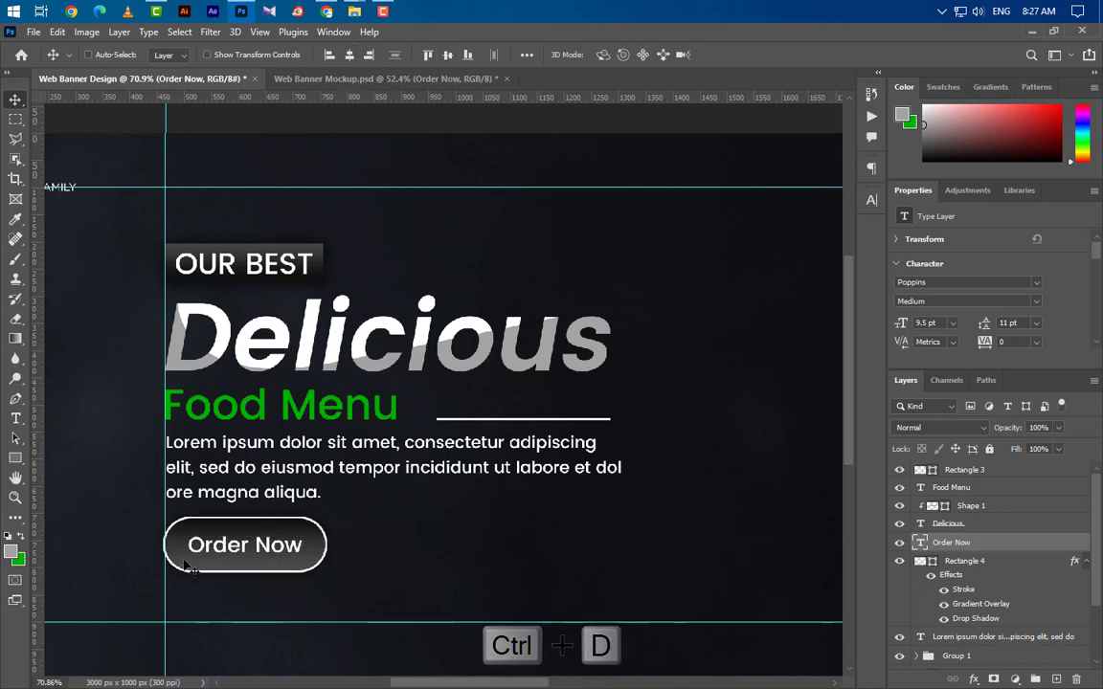
Colour the word 'Order' green #02b002, leaving 'Now' white.
key("t")
left_click_drag(244, 544, 186, 545)
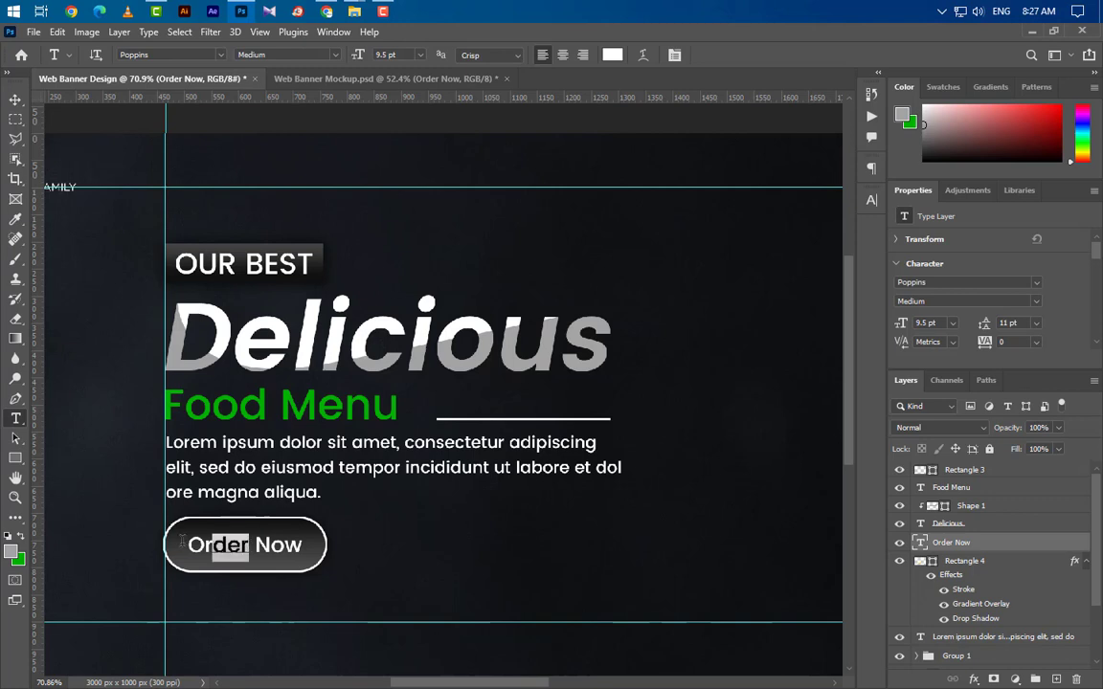
left_click(871, 199)
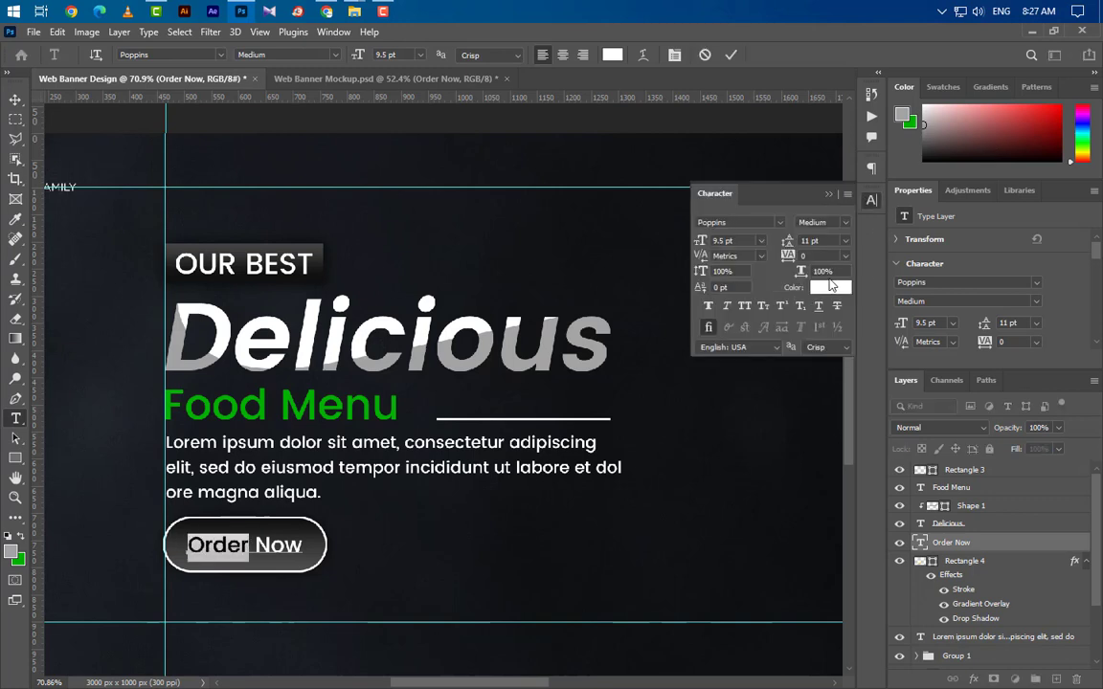
left_click(832, 286)
left_click(14, 552)
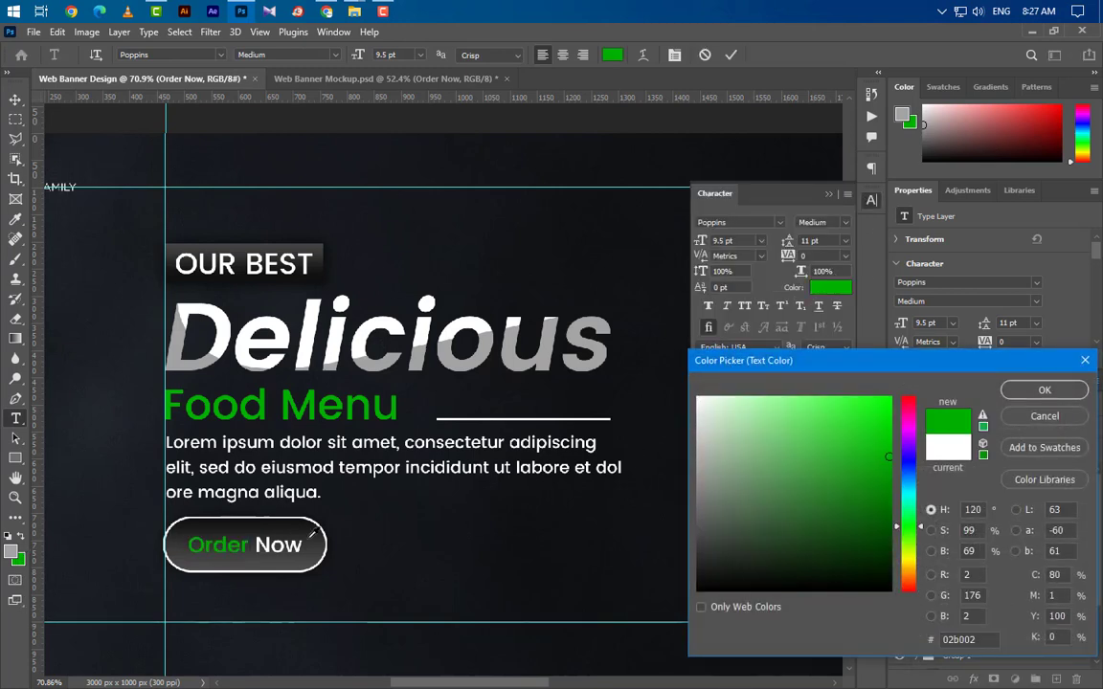
left_click(1044, 390)
left_click(830, 194)
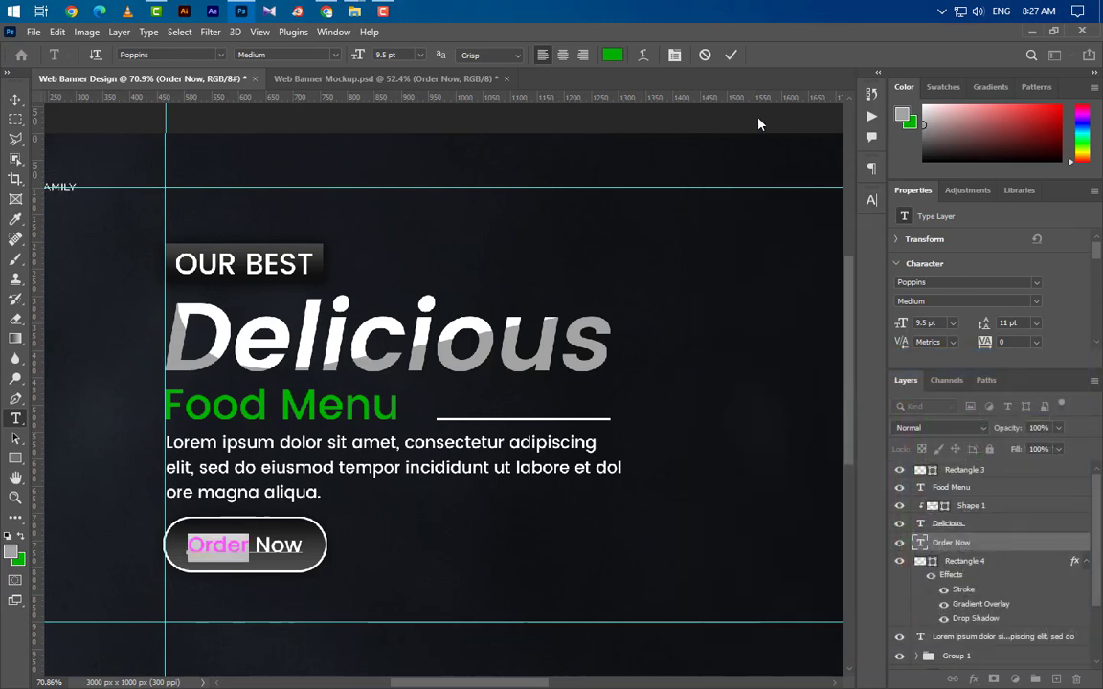
left_click(730, 55)
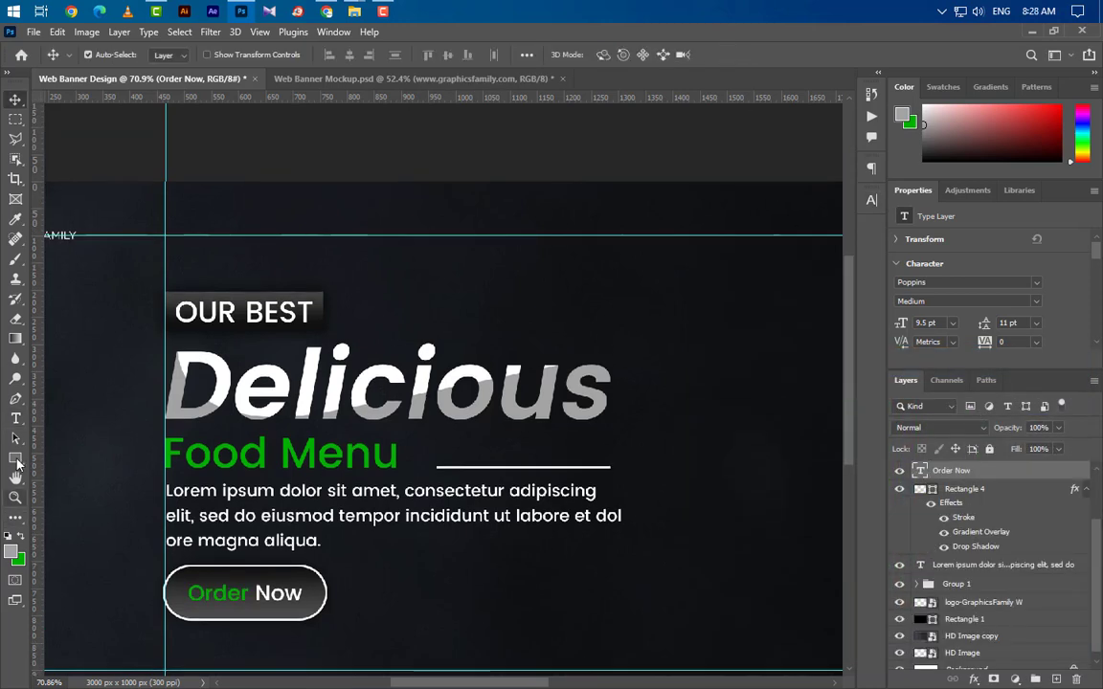
left_click(17, 420)
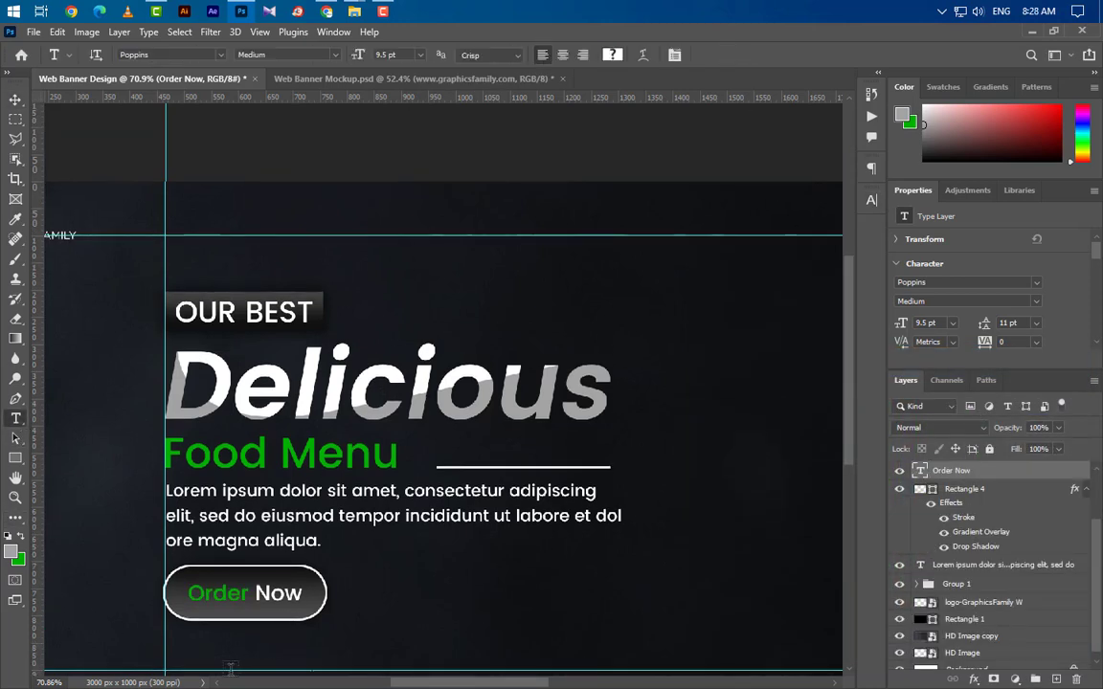
left_click(166, 660)
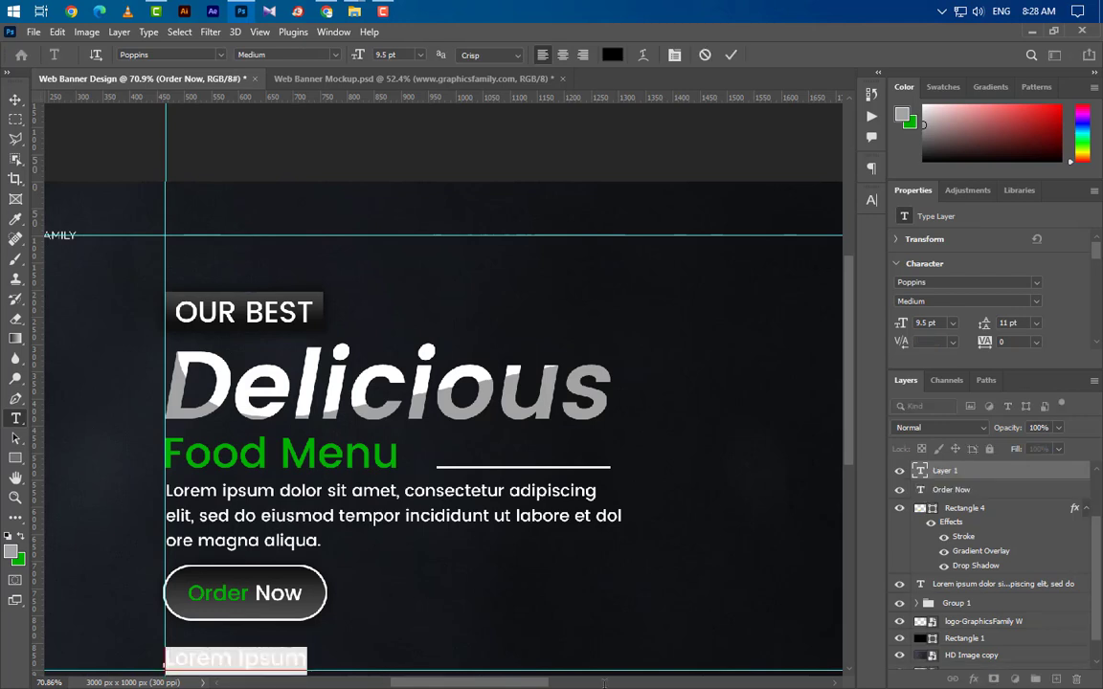
type("www.graphicsfamily.com")
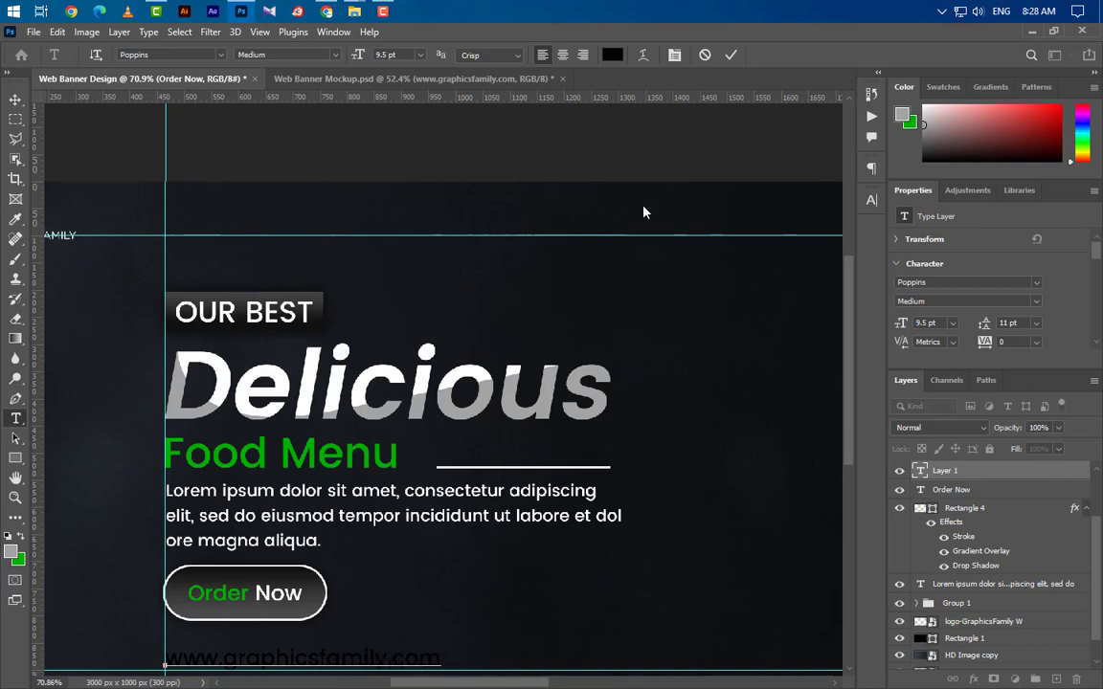
left_click(731, 55)
Style the web address white #ffffff in Poppins Regular 10 pt.
left_click(872, 199)
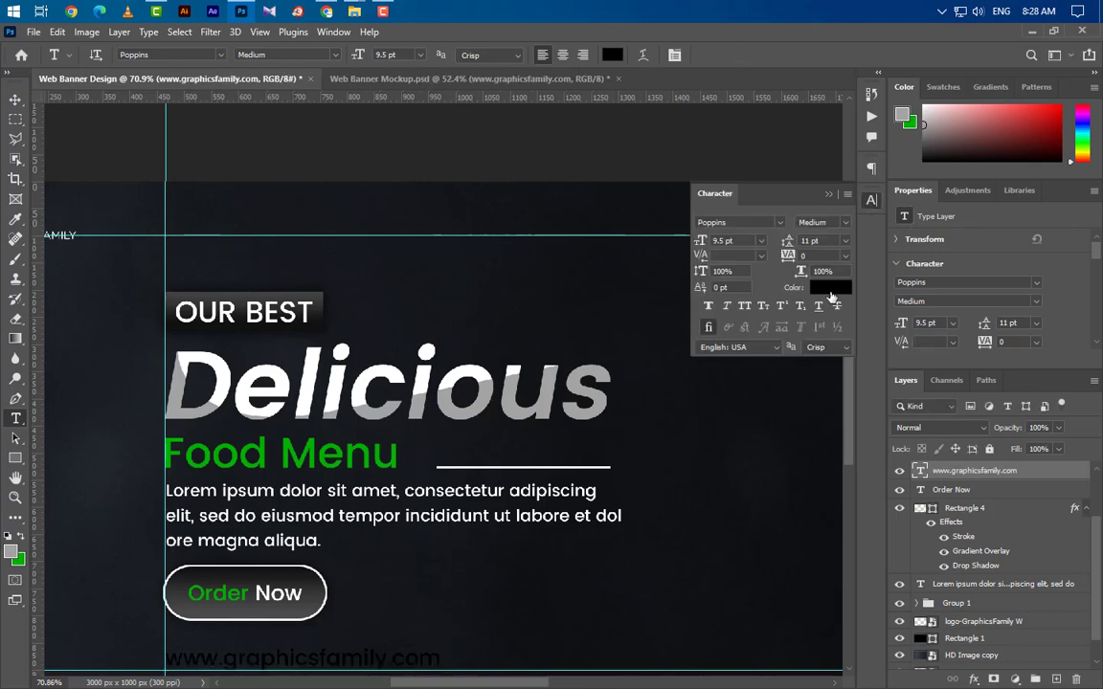
left_click(818, 287)
type("ffffff")
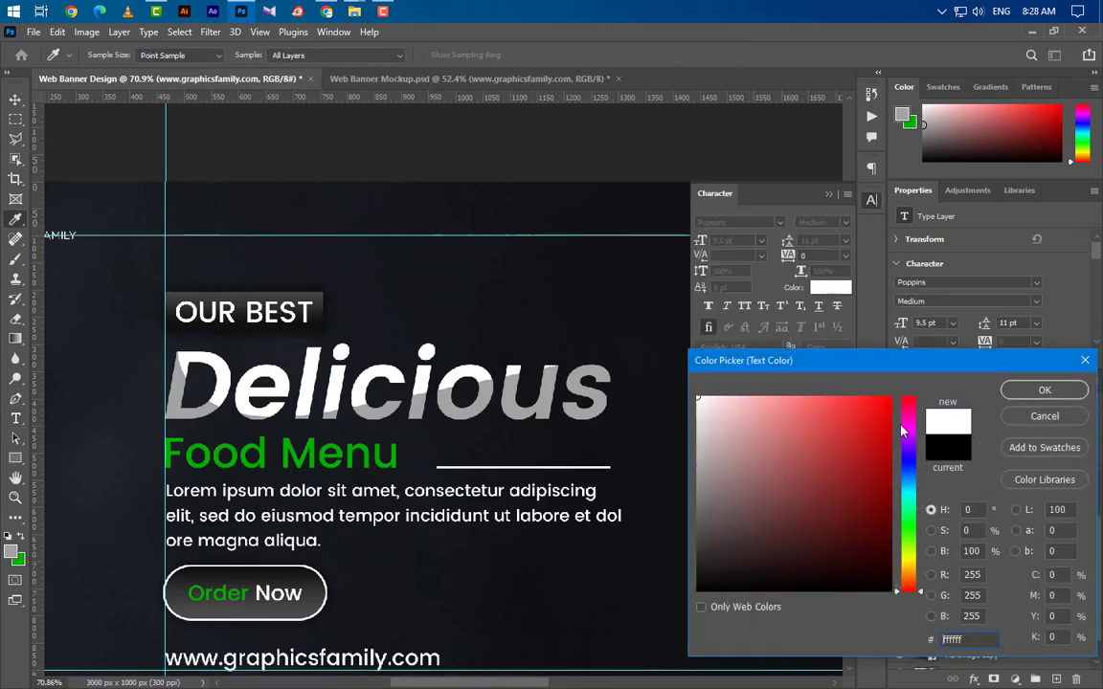
left_click(1047, 394)
left_click(955, 326)
type("10")
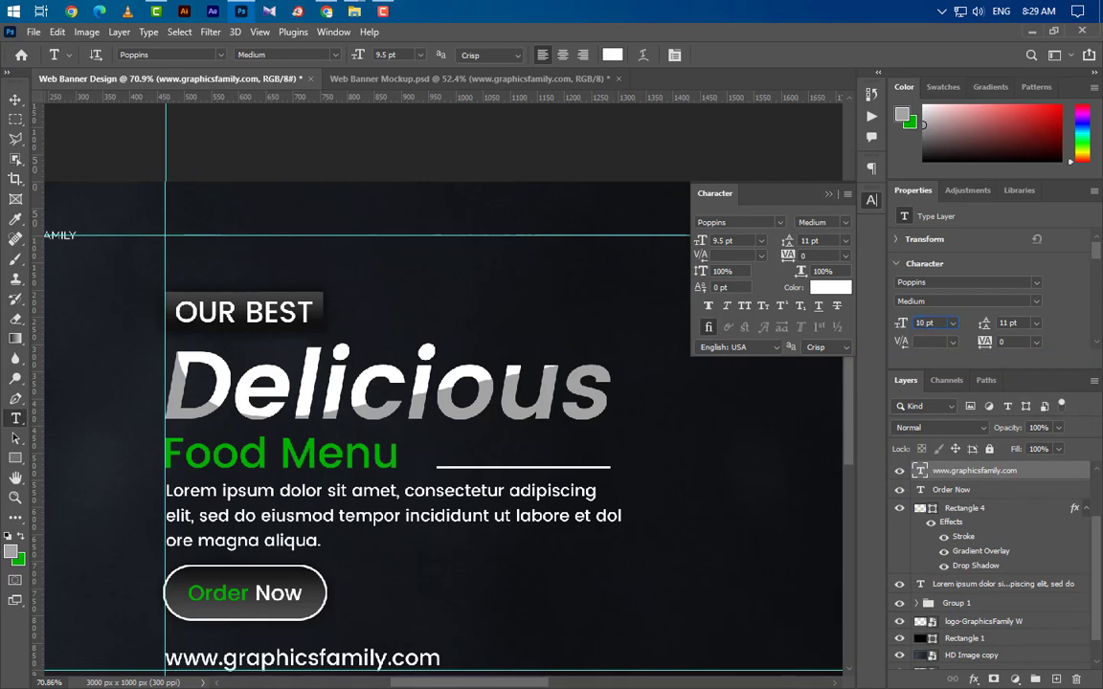
left_click(1032, 300)
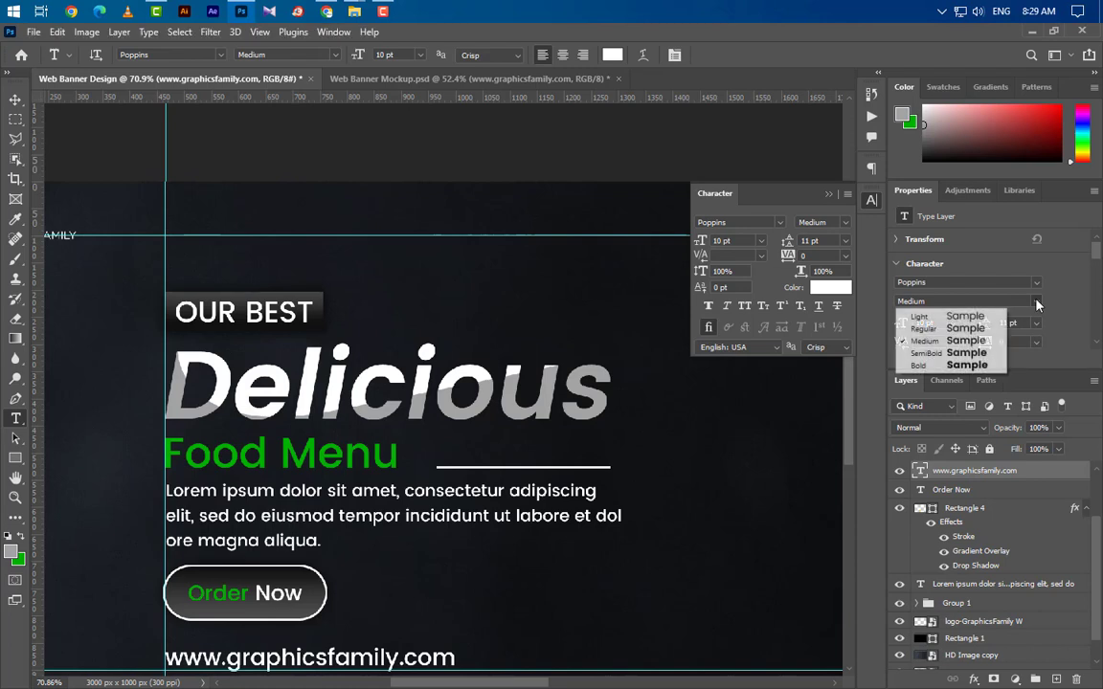
left_click(929, 331)
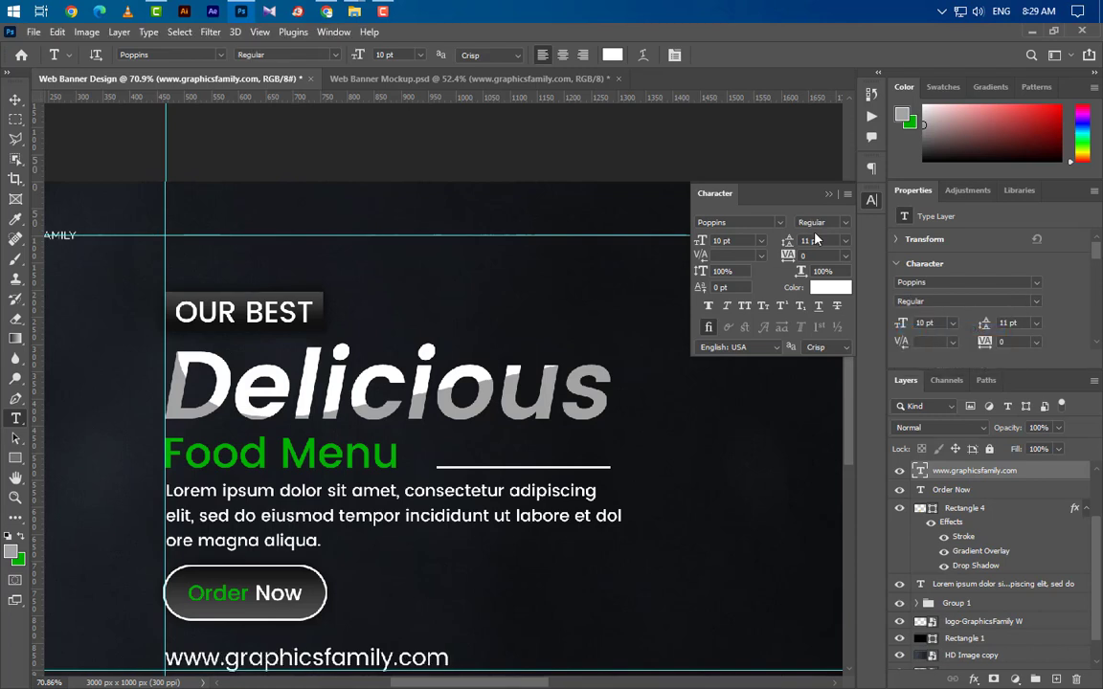
left_click(830, 195)
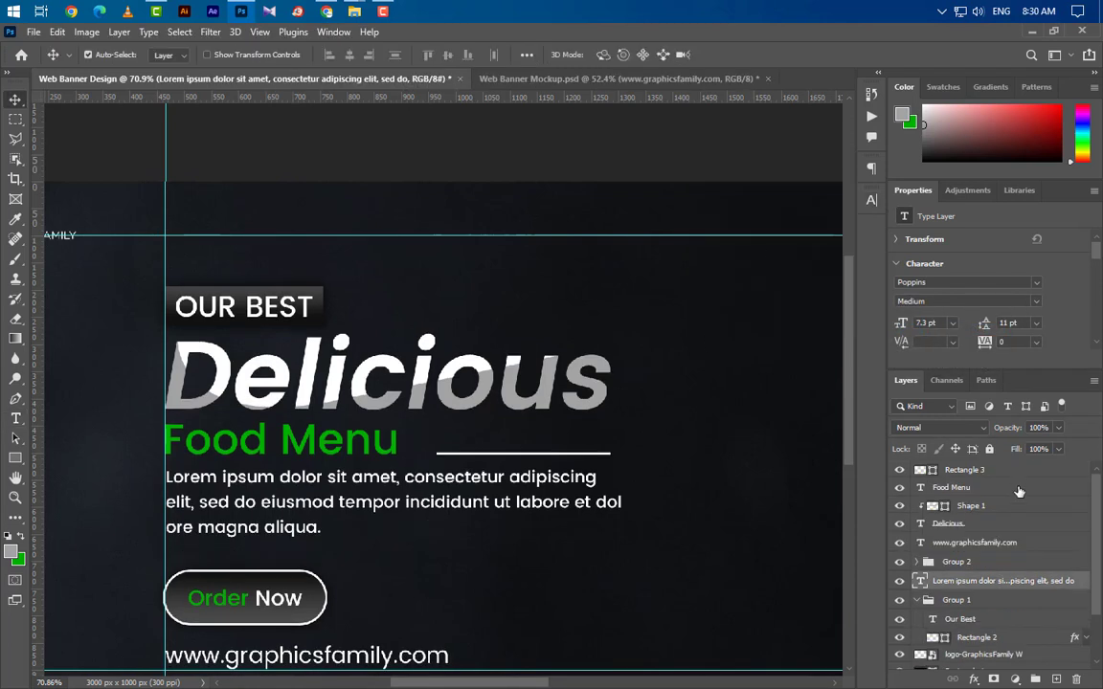
Select the headline and body text layers and nudge them three steps up.
left_click(1017, 471)
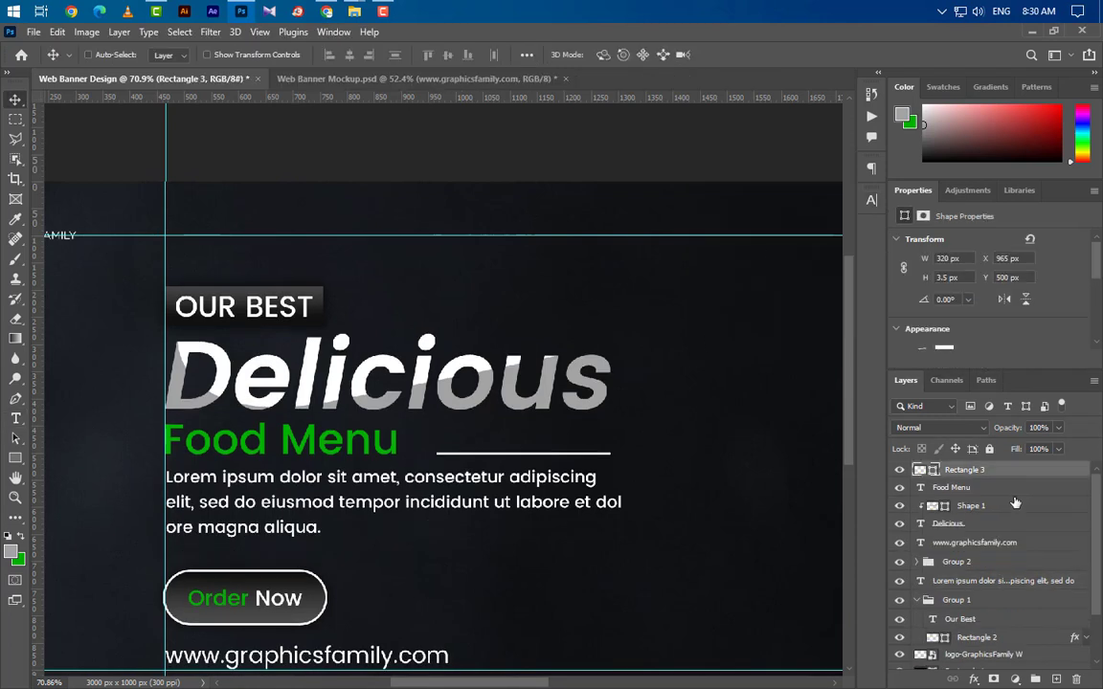
left_click(1010, 542, "shift")
left_click(1003, 581, "ctrl")
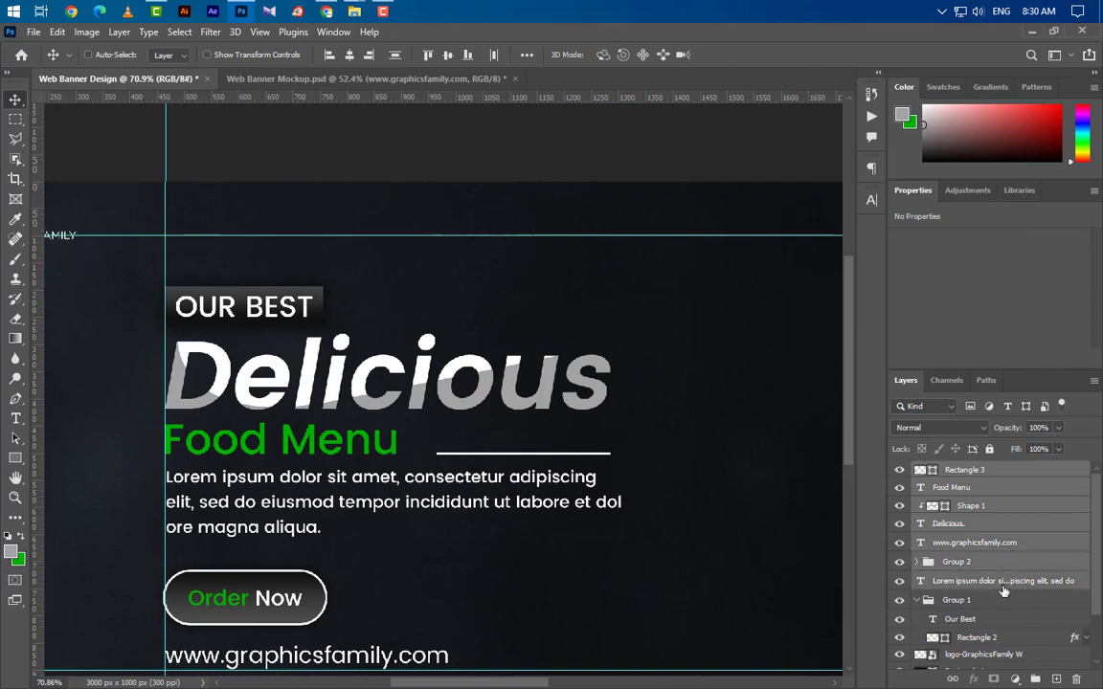
key("ctrl")
key("Up")
key("Up")
key("Up")
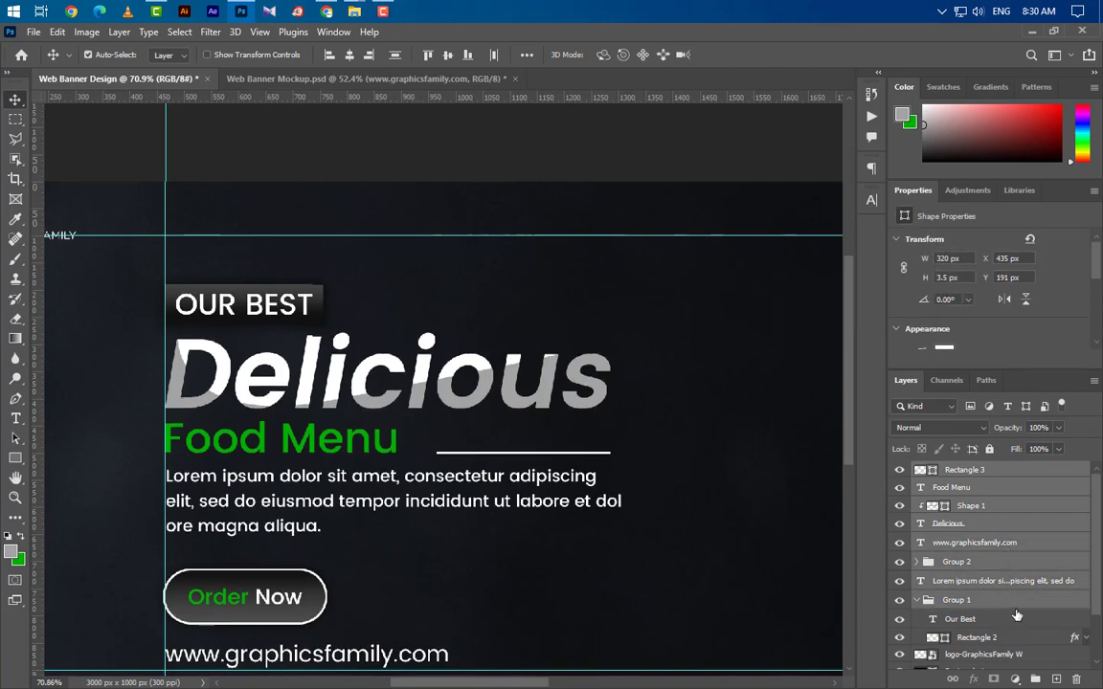
key("Up")
key("Up")
key("Up")
key("Up")
key("Up")
key("Up")
key("Up")
key("Up")
key("Up")
key("Up")
key("Up")
key("Up")
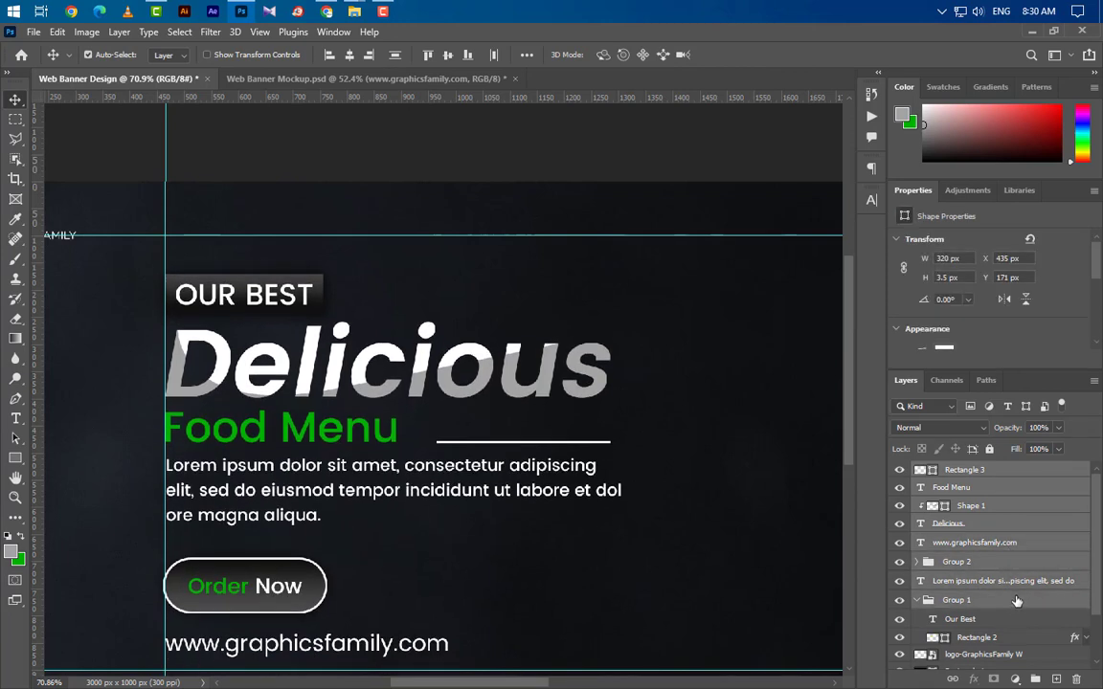
key("Up")
key("Up")
key("Up")
scroll(686, 378, "down", 2)
scroll(684, 388, "down", 2)
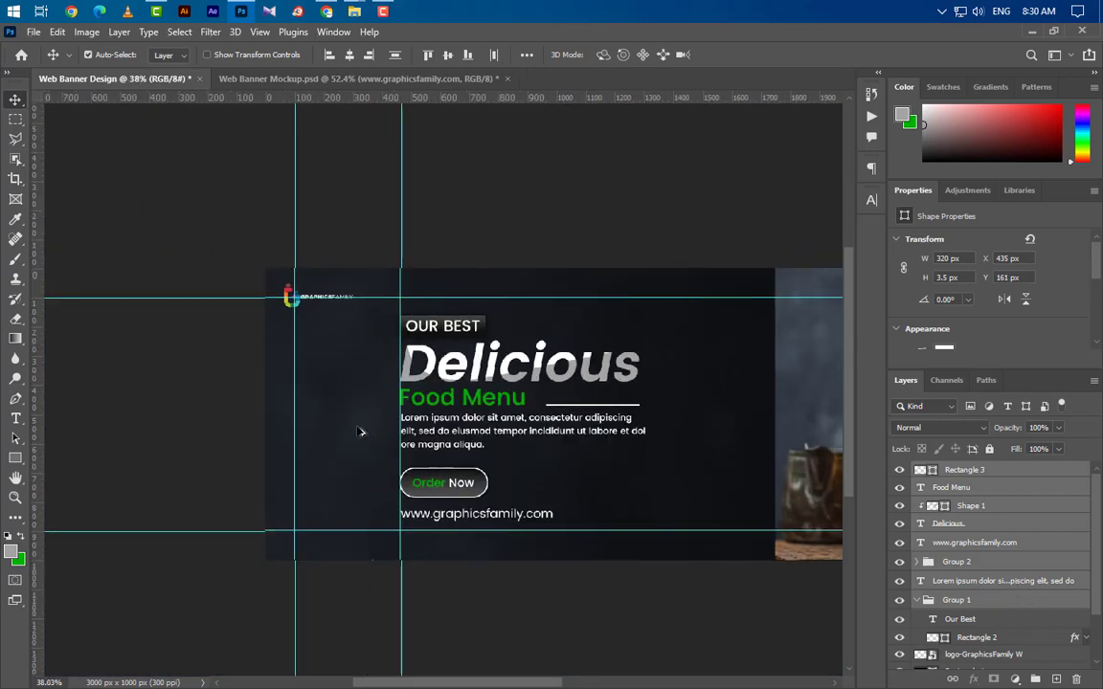
scroll(360, 432, "up", 1)
scroll(354, 433, "up", 2)
scroll(350, 439, "up", 1)
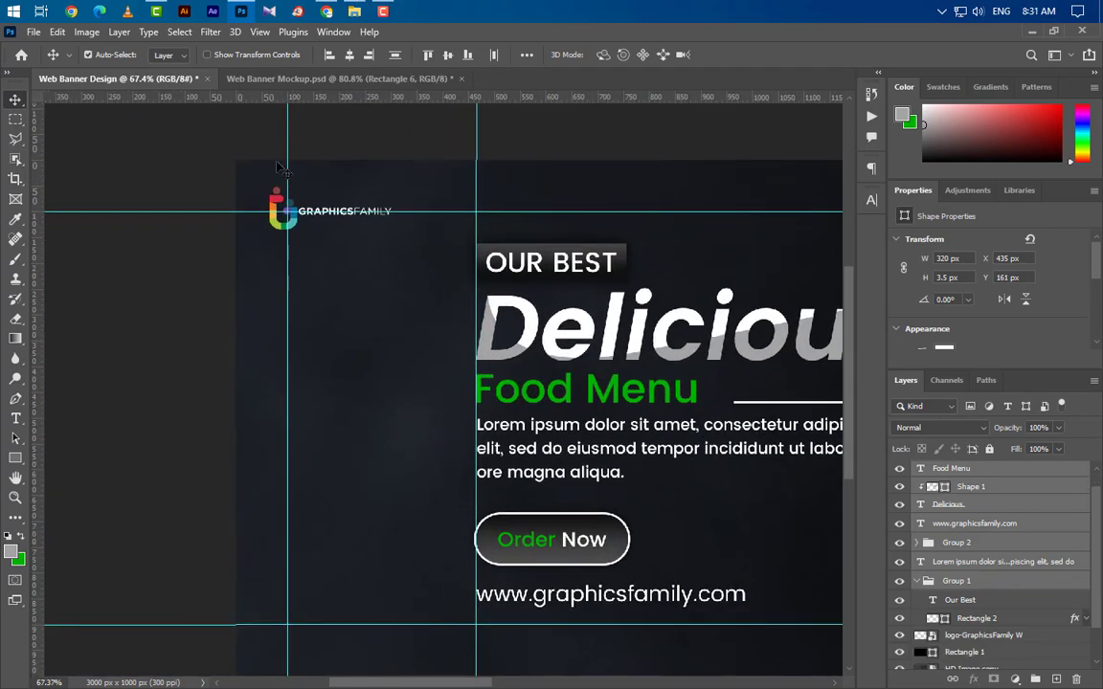
Pick the social icon PNGs in File Explorer and drag them onto the banner.
left_click(354, 11)
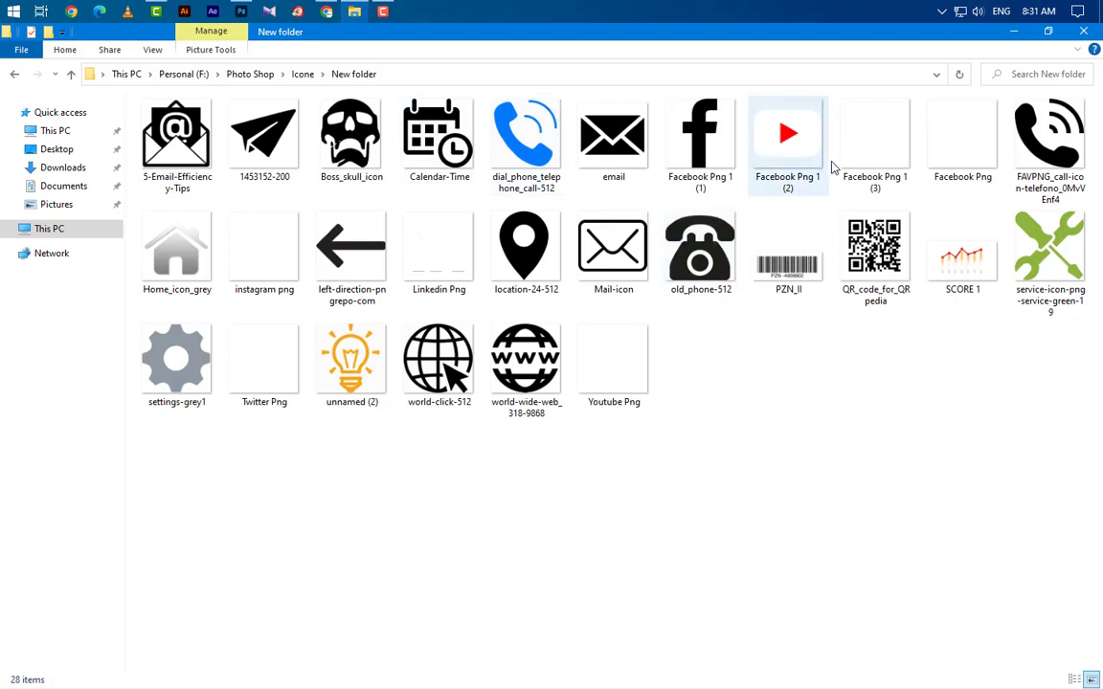
left_click(714, 153)
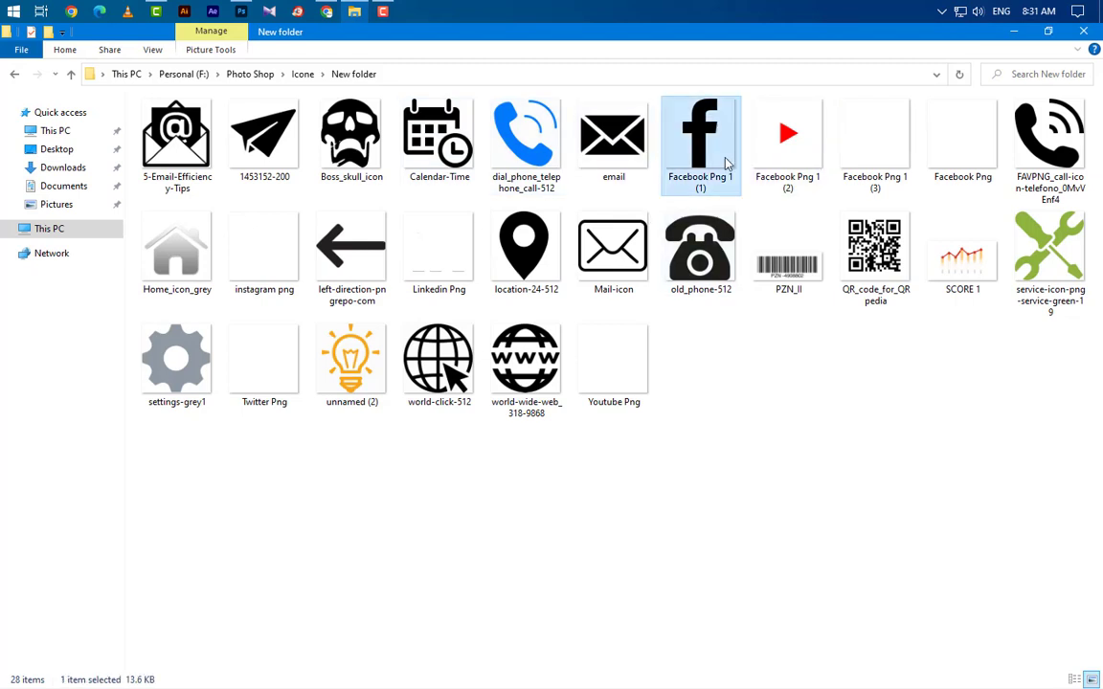
left_click(871, 144, "ctrl")
left_click(421, 247, "ctrl")
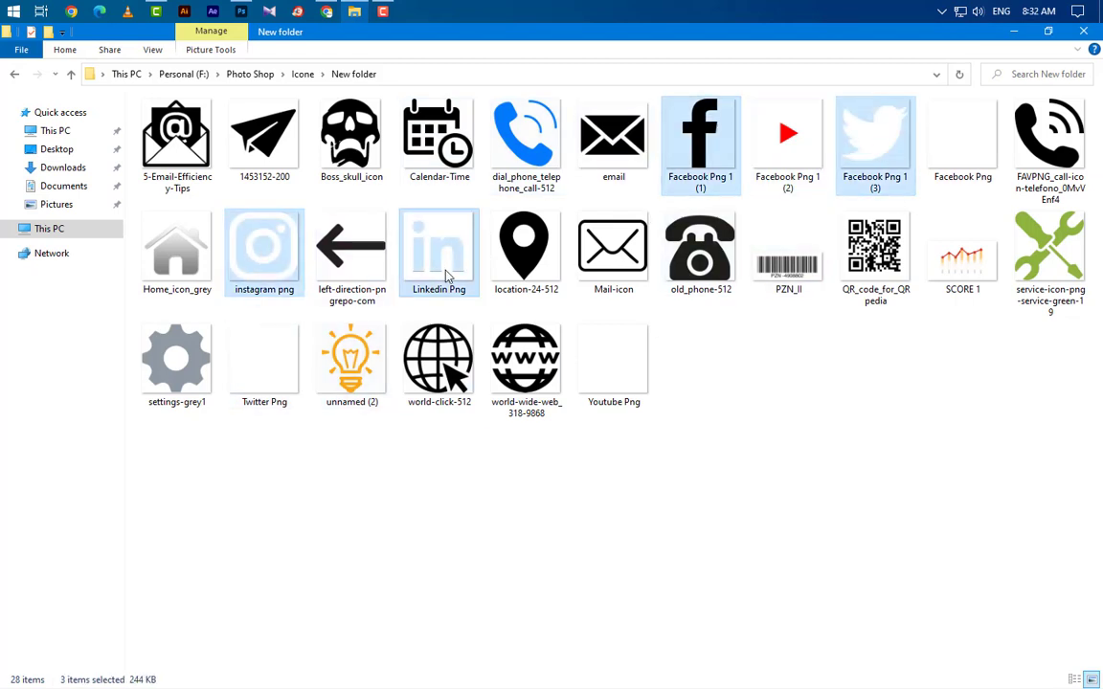
mouse_move(412, 241)
left_mouse_down()
mouse_move(249, 14)
mouse_move(388, 418)
left_mouse_up()
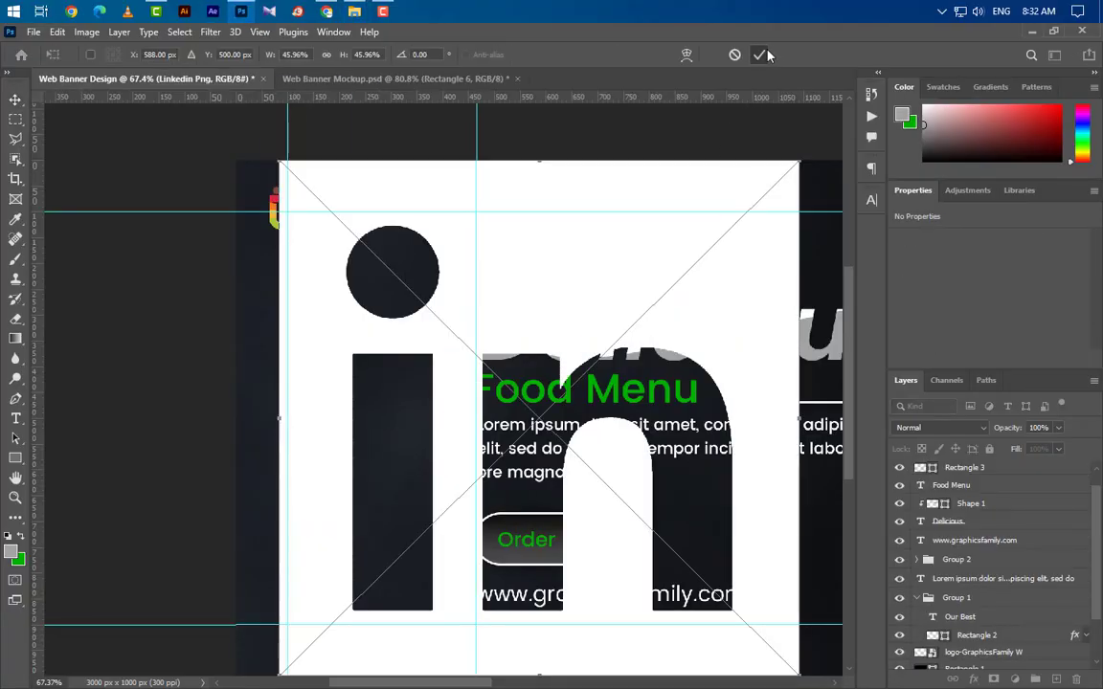
Confirm the LinkedIn, Facebook and Instagram icon placements and group the four social icons.
left_click(760, 54)
key("Return")
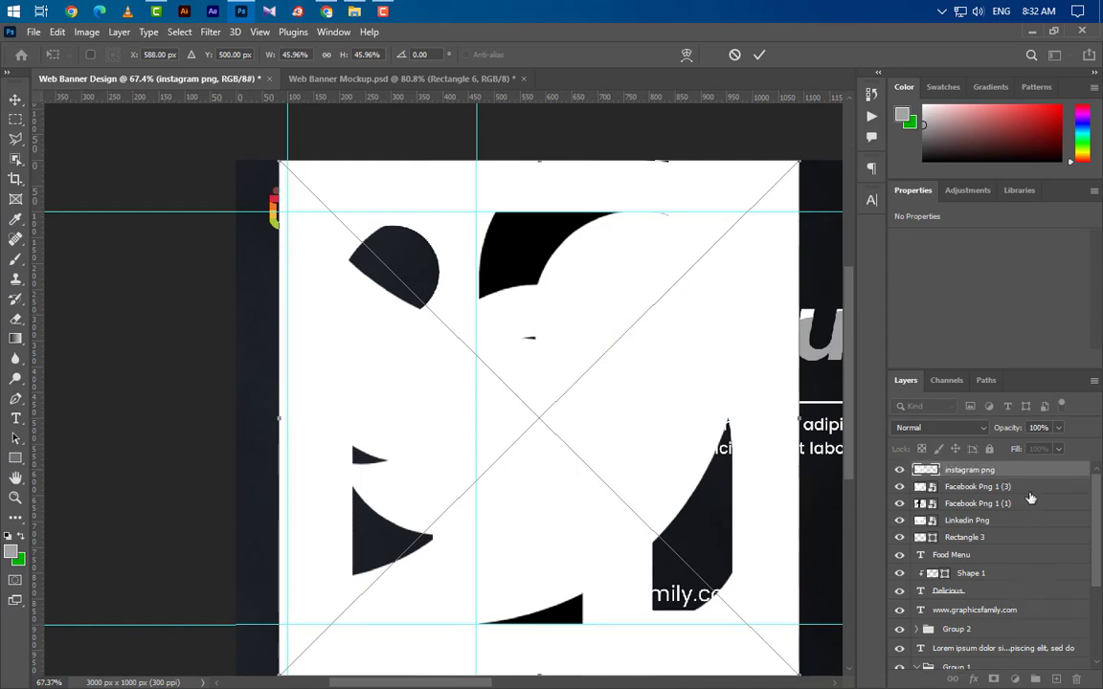
key("Return")
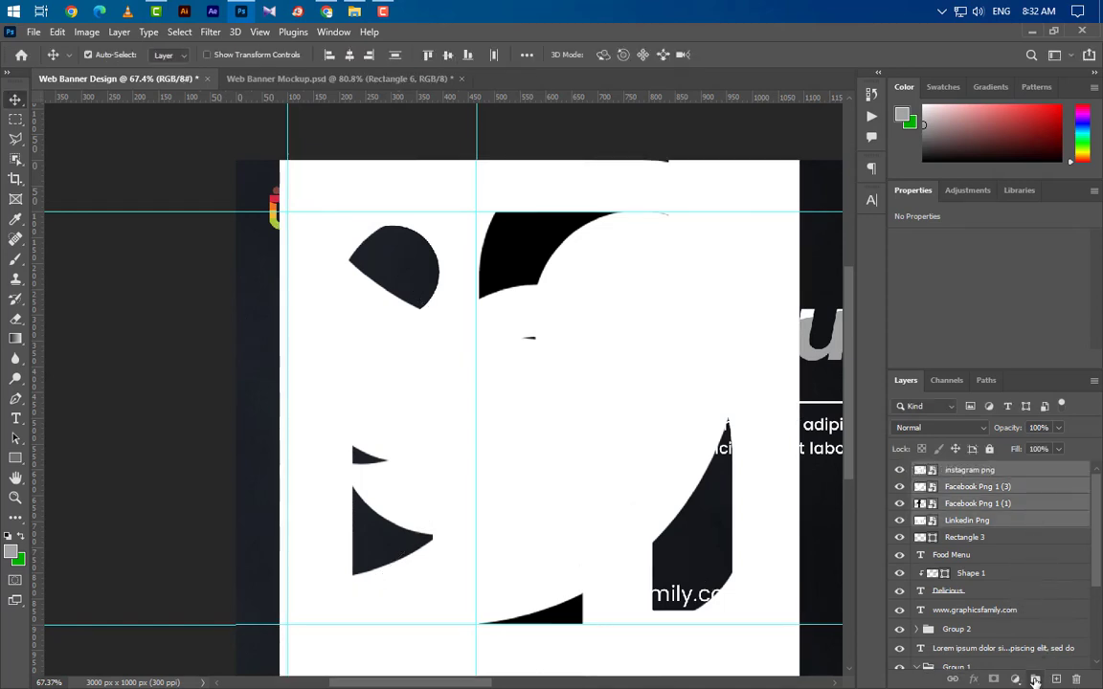
left_click(1035, 680)
Scale the social icon group down to a small size near the banner's left margin.
key("ctrl+t")
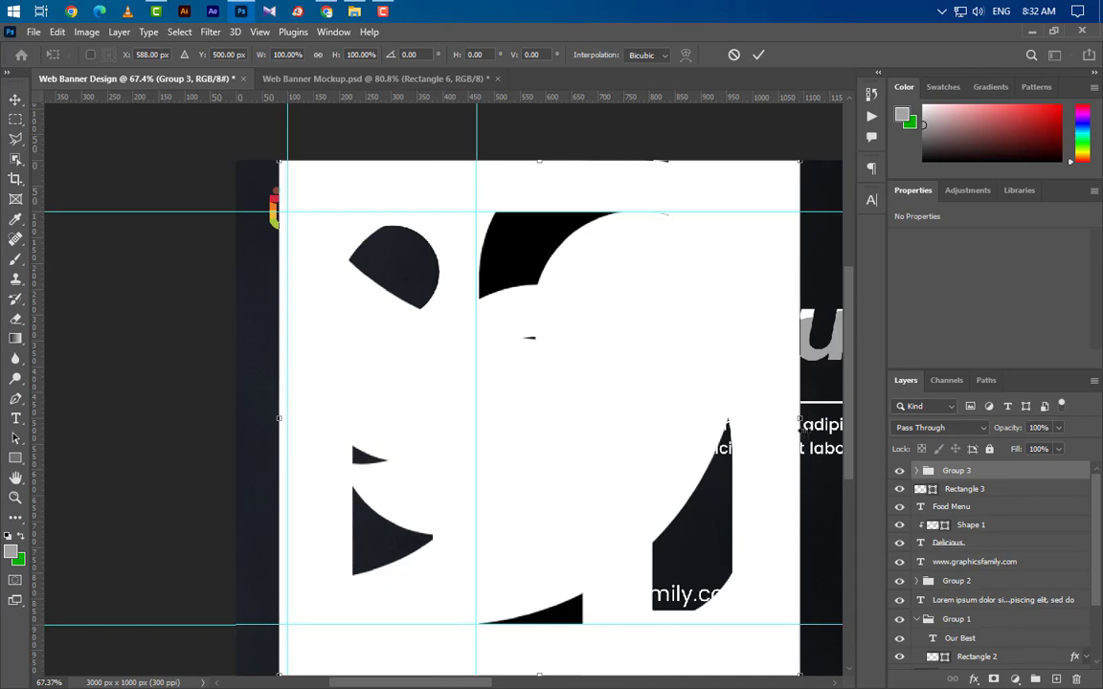
mouse_move(799, 418)
left_mouse_down()
mouse_move(307, 421)
mouse_move(292, 426)
mouse_move(309, 464)
mouse_move(298, 453)
left_mouse_up()
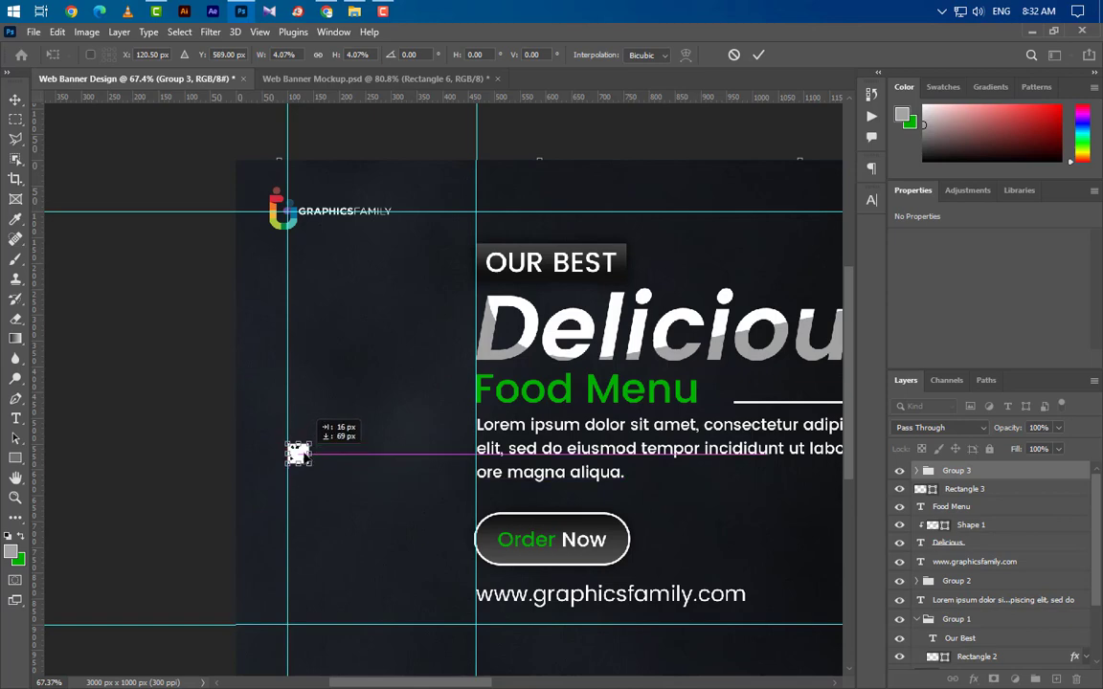
scroll(316, 469, "up", 1)
scroll(326, 479, "up", 1)
scroll(319, 460, "up", 1)
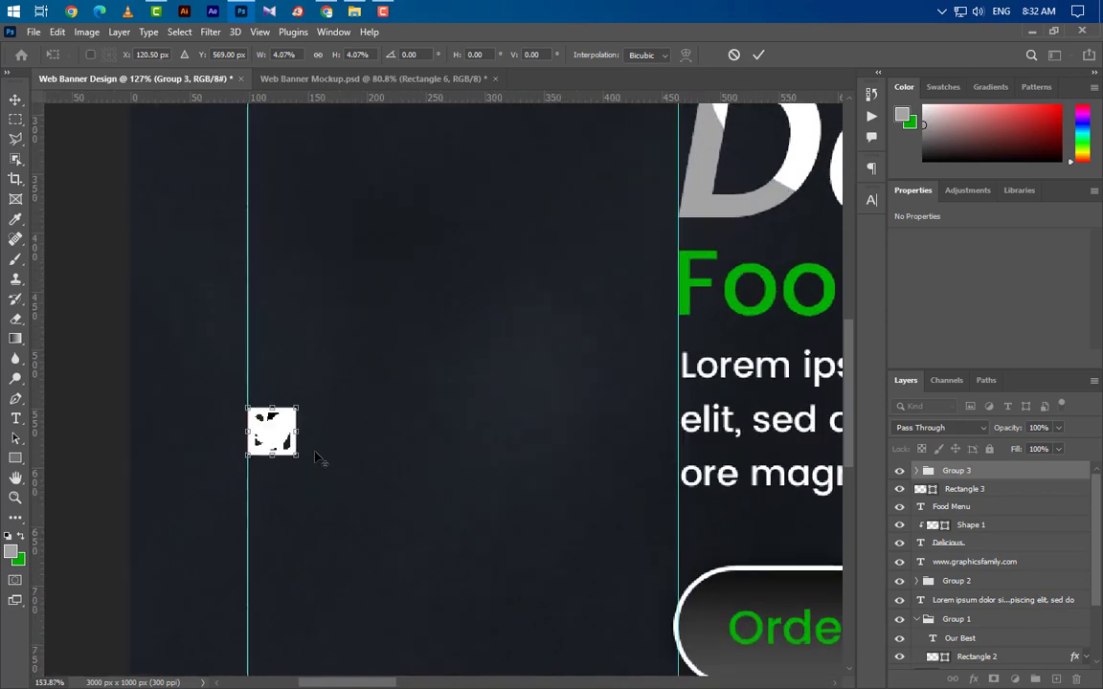
left_click_drag(297, 407, 278, 426)
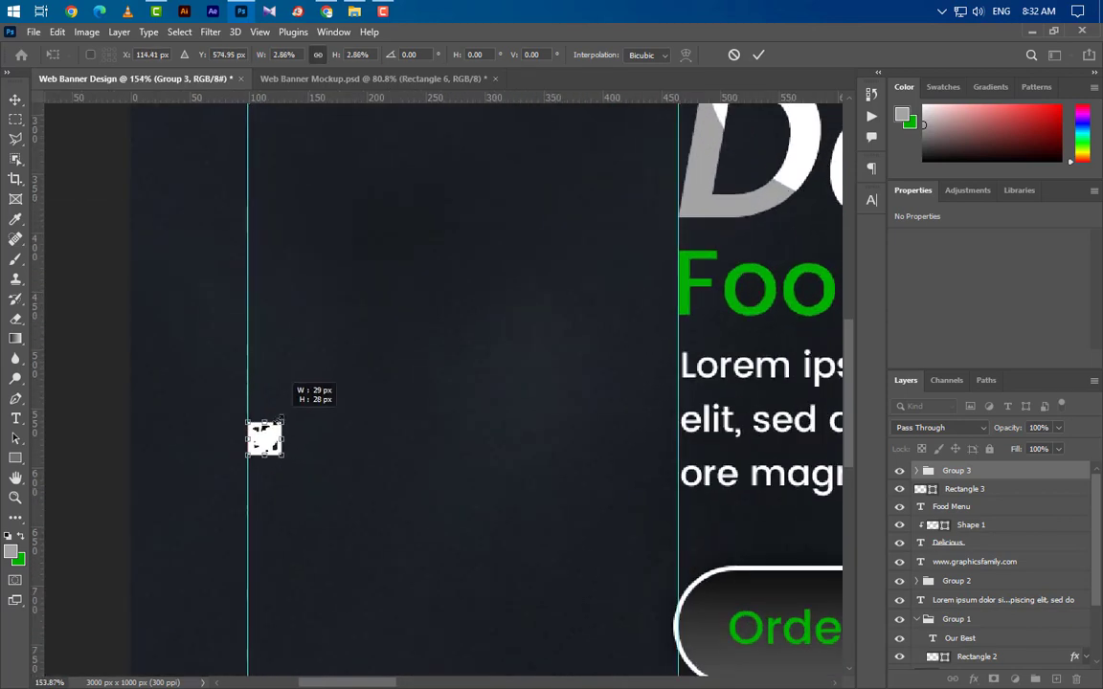
left_click(757, 55)
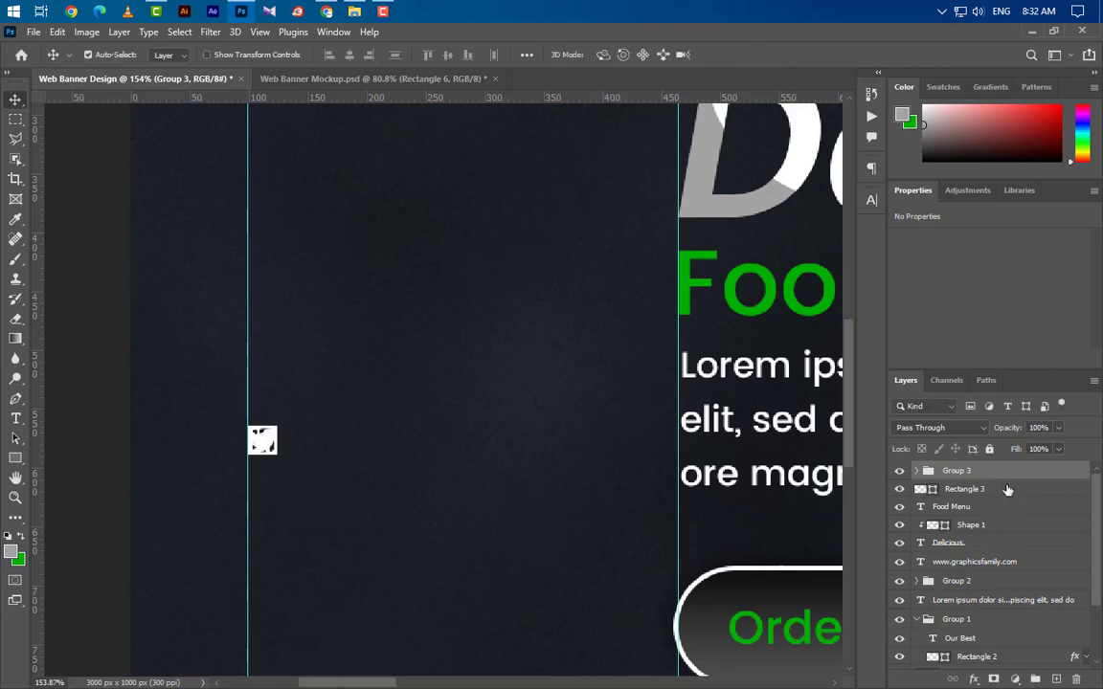
Expand Group 3 and nudge the Twitter icon up out of the stack.
left_click(915, 471)
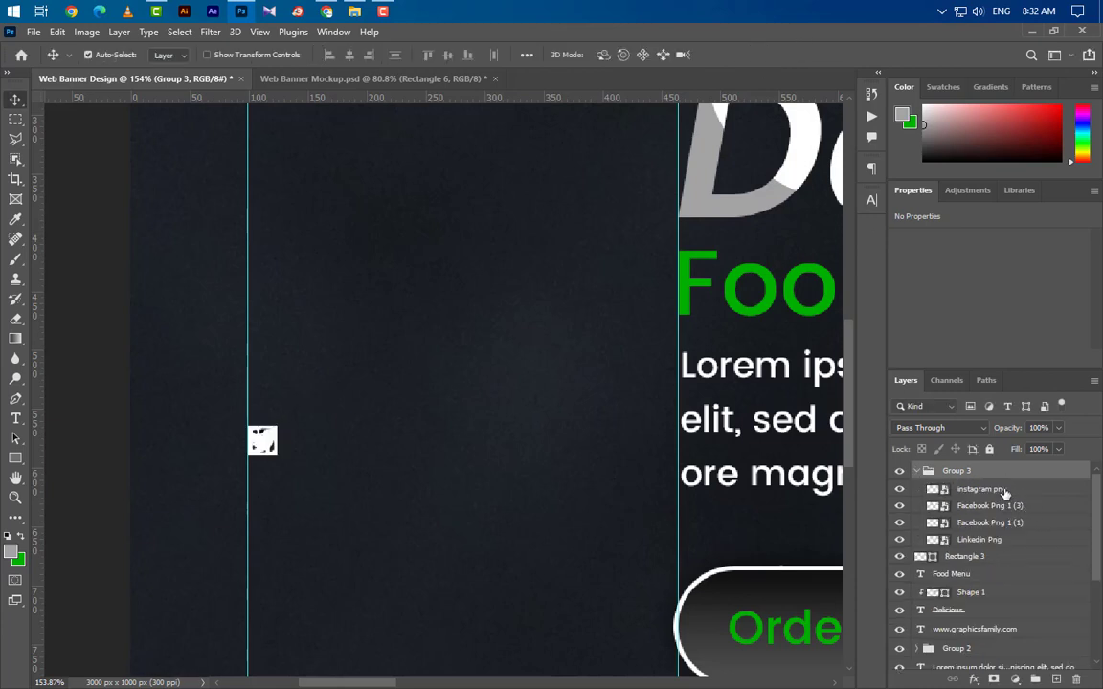
left_click(1009, 508)
key("Up")
key("Up")
key("Up")
key("Up")
key("Up")
key("Up")
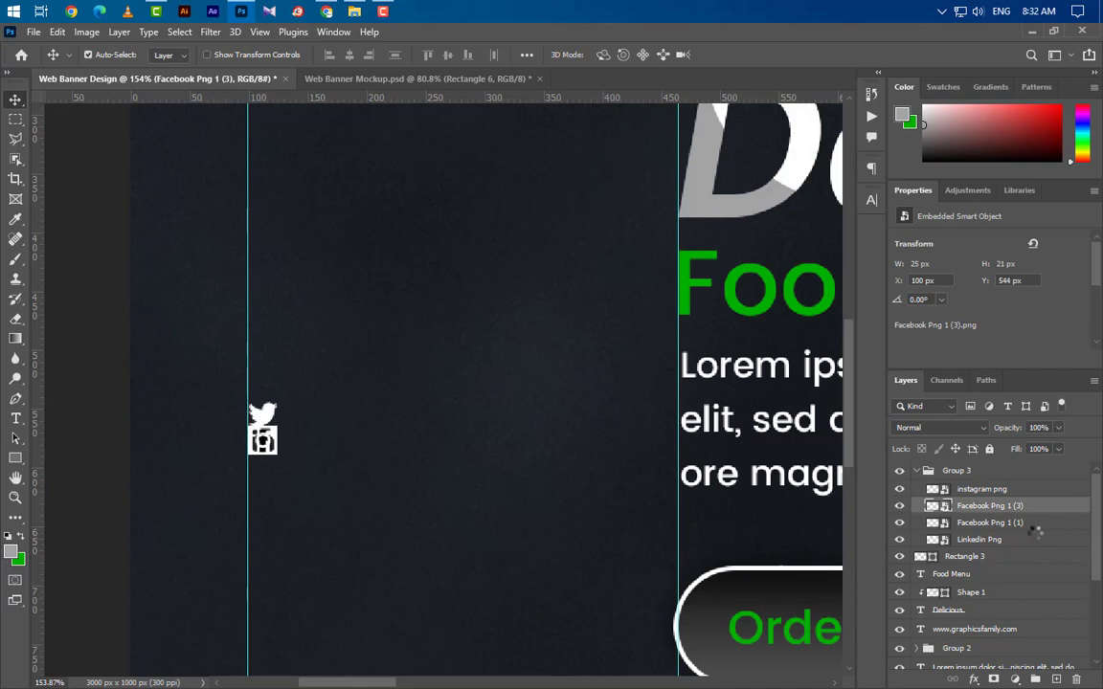
key("Up")
key("Up")
key("Up")
key("Up")
key("Up")
key("Up")
key("Up")
key("Up")
key("Up")
left_click(1017, 527)
key("Up")
key("Up")
key("Up")
key("Up")
key("Up")
key("Up")
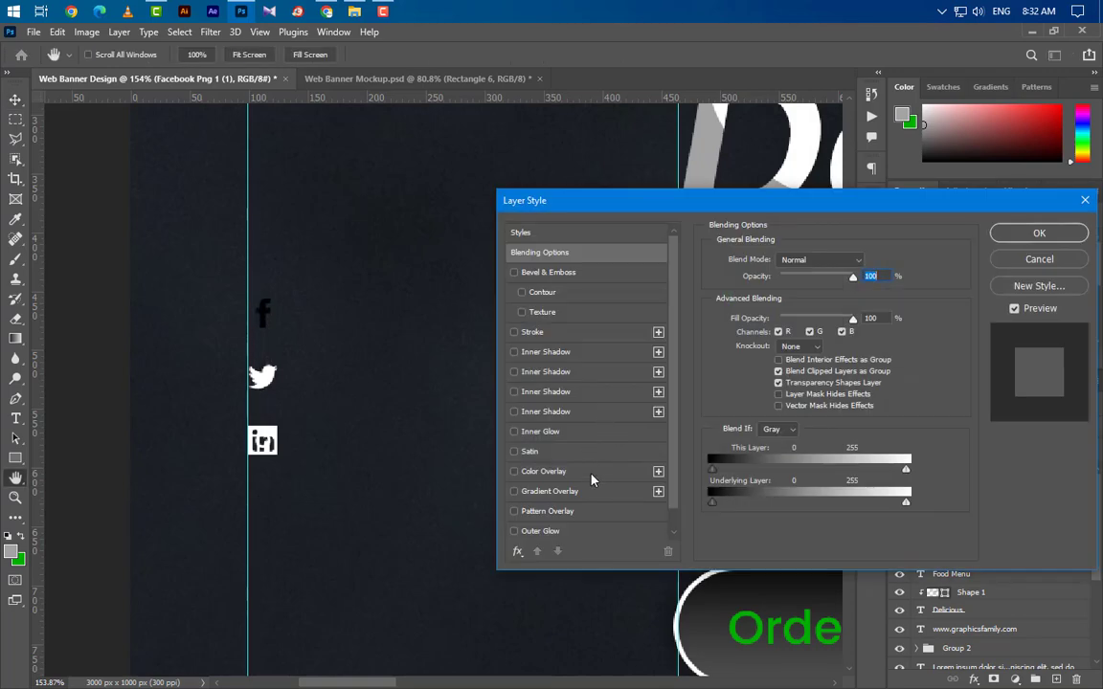
Give the Facebook icon a green Color Overlay.
left_click(592, 475)
left_click(867, 261)
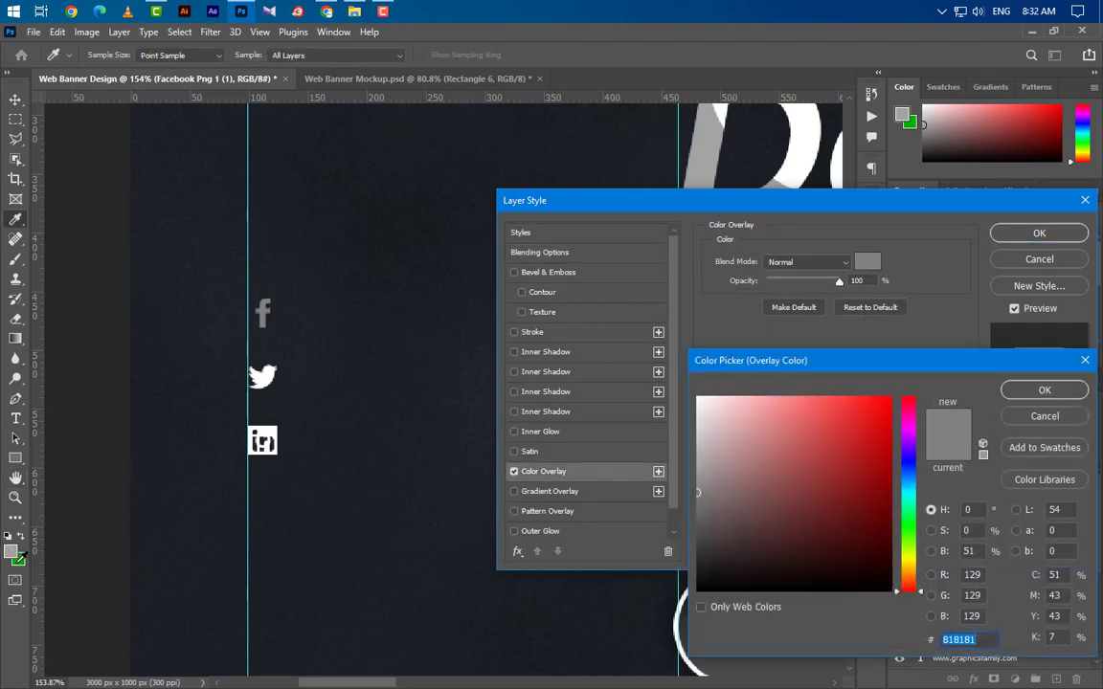
left_click(17, 557)
left_click(1045, 390)
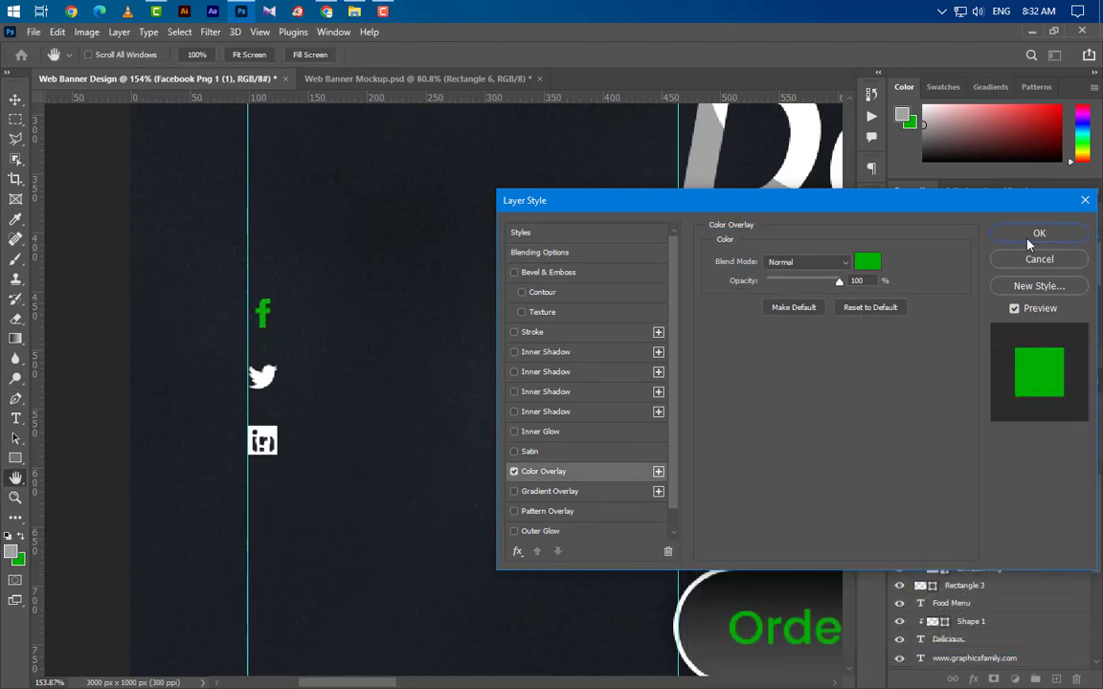
left_click(1039, 233)
Move the Instagram icon up above the Facebook icon.
left_click(998, 572)
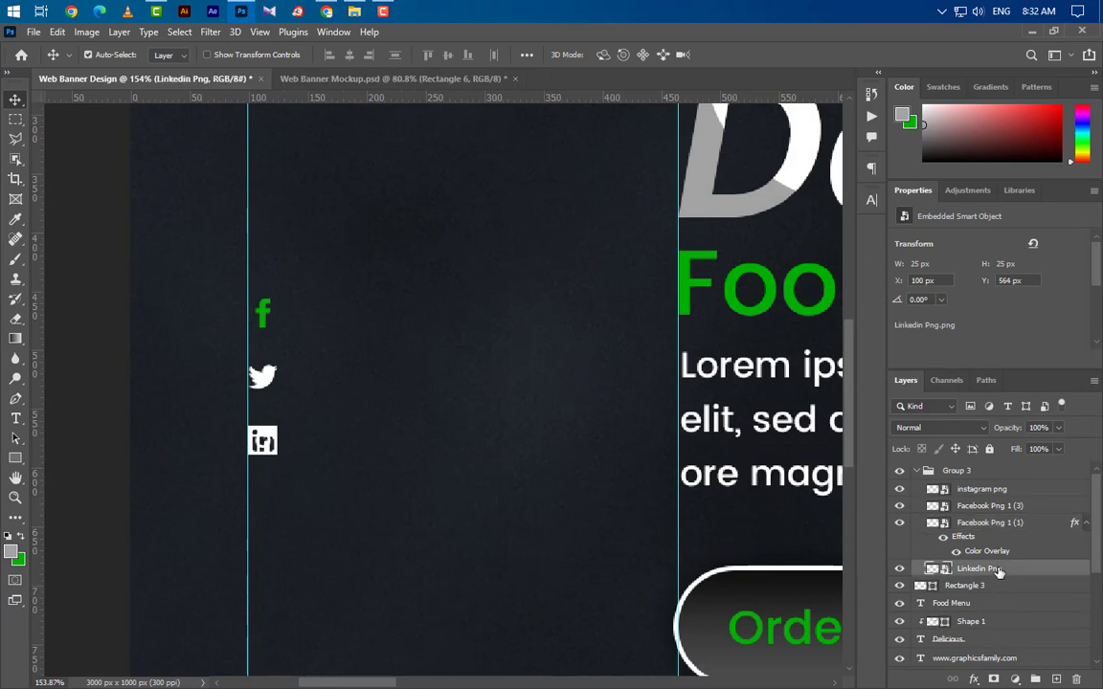
left_click(982, 489)
key("Up")
key("Up")
key("Up")
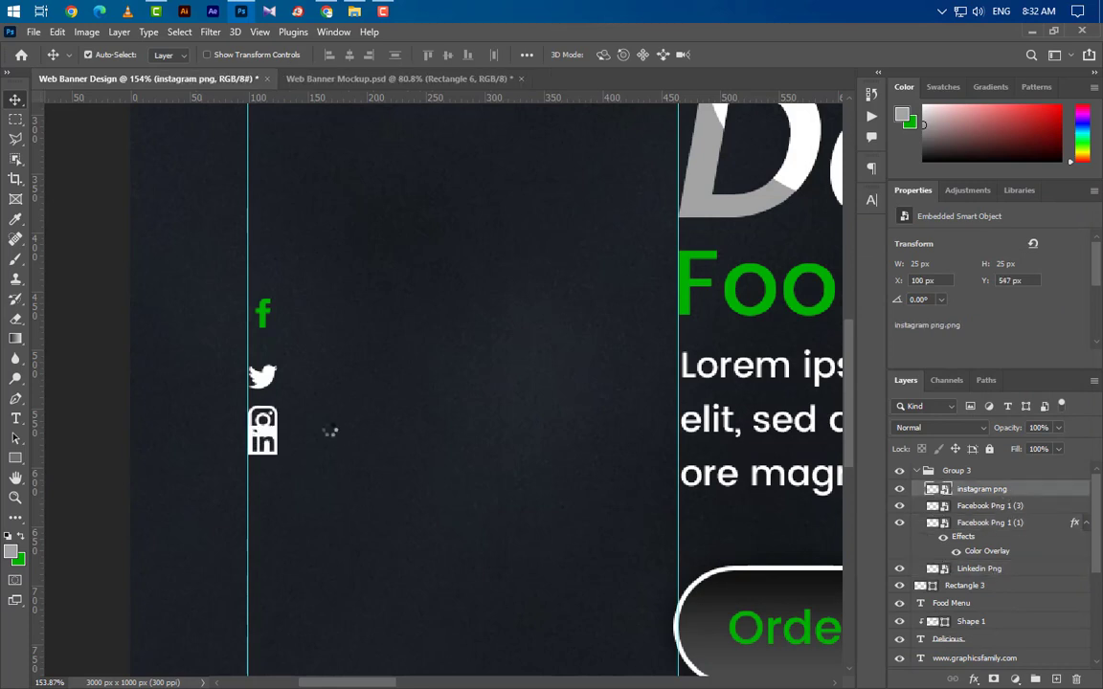
key("Up")
key("Up")
key("Up")
key("Up")
key("Up")
key("Up")
key("Up")
key("Up")
key("Up")
key("Up")
key("Up")
key("Up")
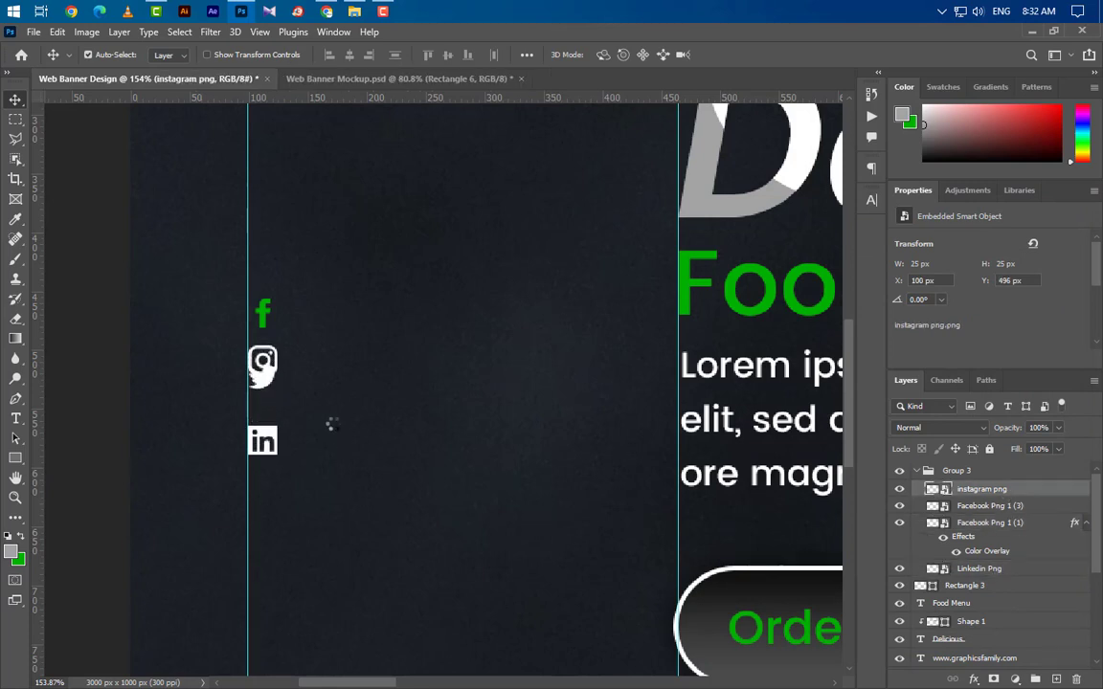
key("Up")
key("Up")
key("Up")
key("Up")
key("Up")
key("Up")
key("Up")
key("Up")
key("Up")
key("Up")
key("Up")
key("Up")
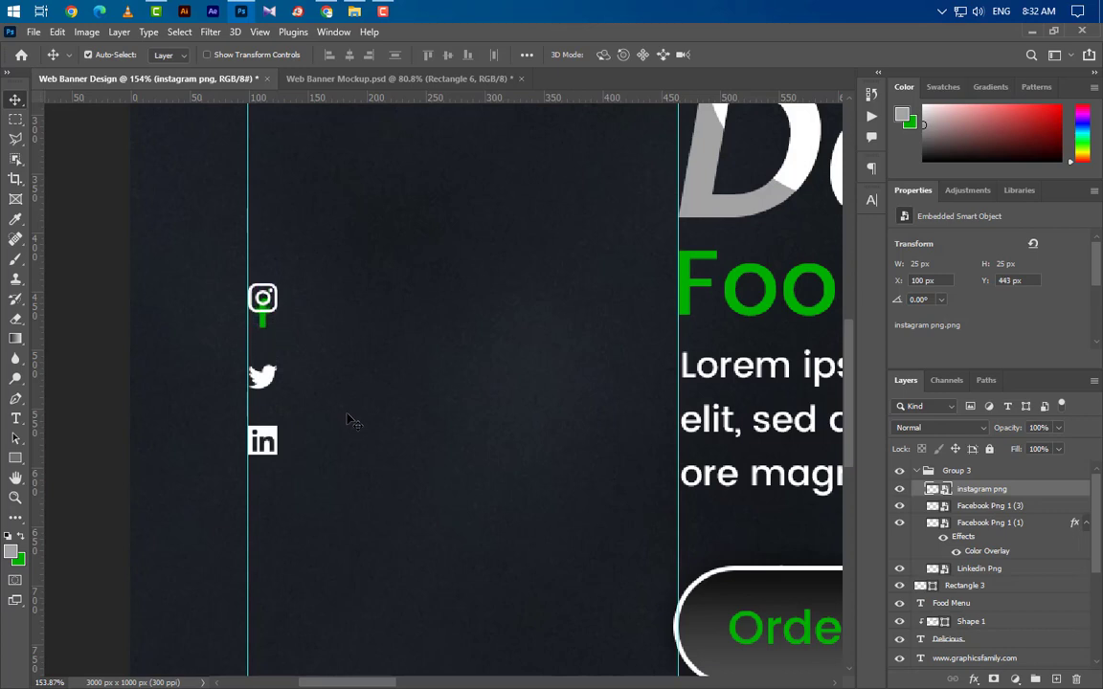
key("Up")
key("Up")
key("Up")
key("Up")
key("Up")
key("Up")
Align Instagram to a temporary horizontal guide, respace Facebook and Twitter, then remove the guide.
left_click_drag(648, 96, 679, 218)
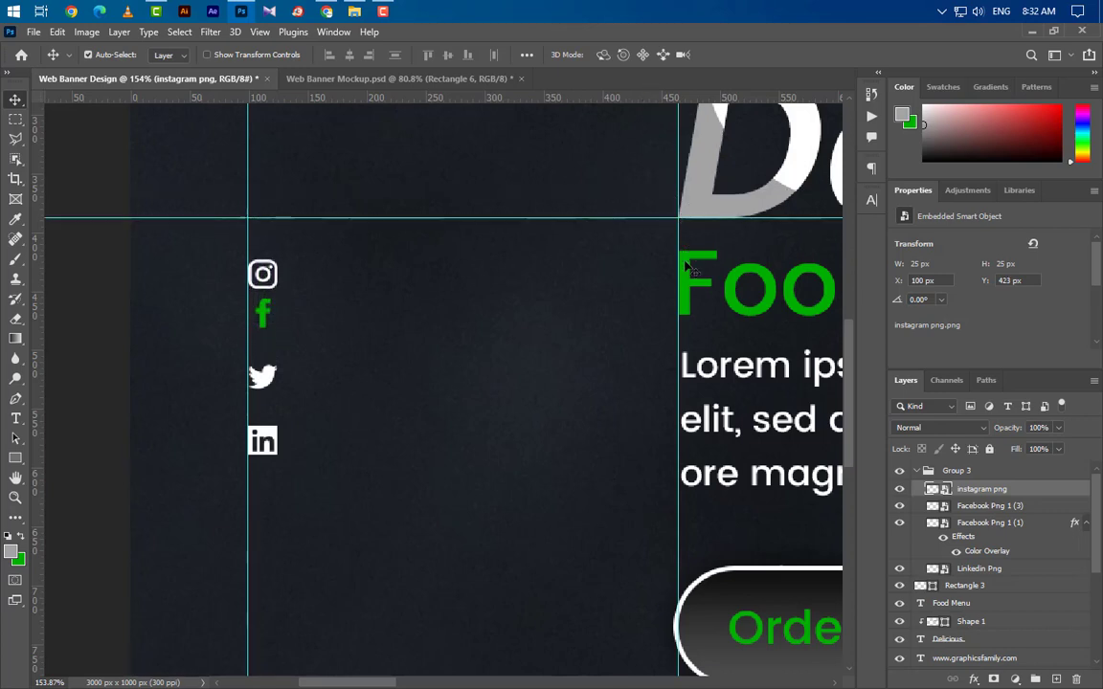
key("Up")
key("Up")
key("Up")
key("Up")
key("Up")
key("Up")
key("Up")
key("Up")
key("Up")
key("Up")
key("Up")
key("Up")
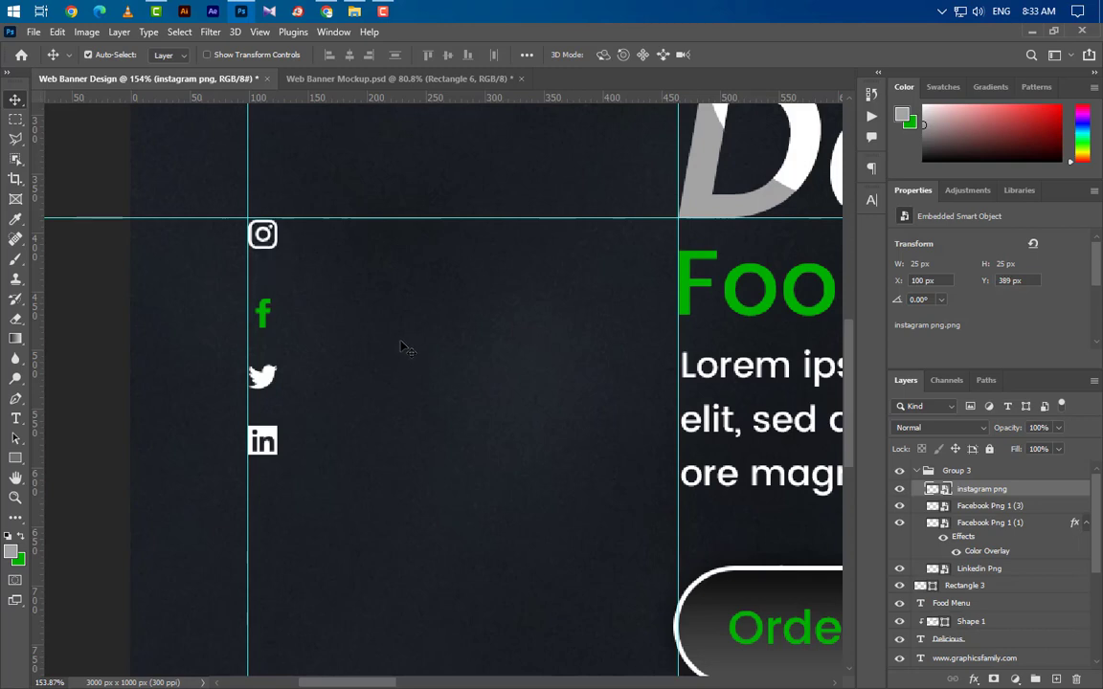
key("Up")
key("Up")
key("Up")
left_click(263, 313)
key("Up")
key("Up")
key("Up")
left_click(262, 374)
key("Up")
key("Up")
key("Up")
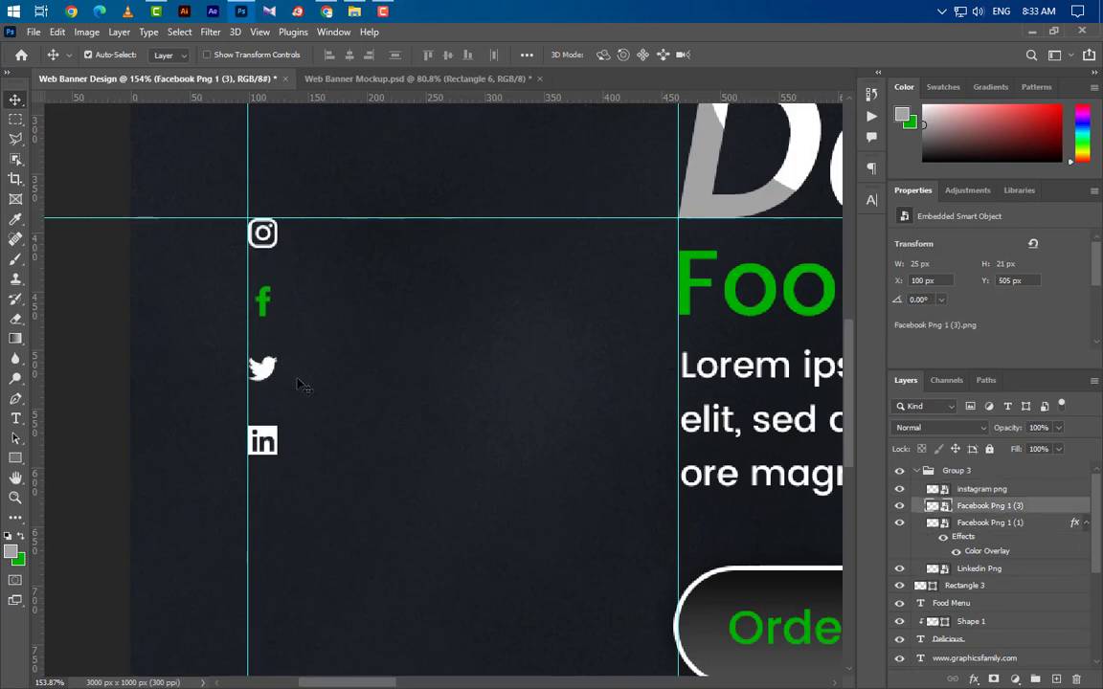
left_click_drag(428, 217, 428, 96)
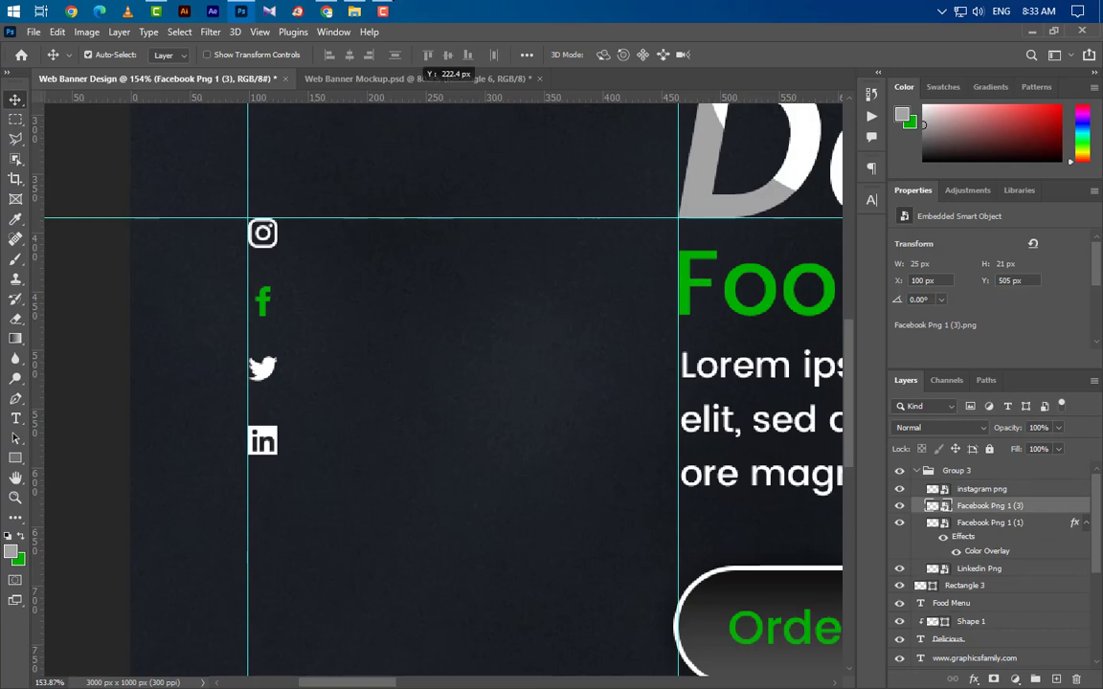
scroll(320, 373, "down", 2, "alt")
scroll(355, 191, "up", 2)
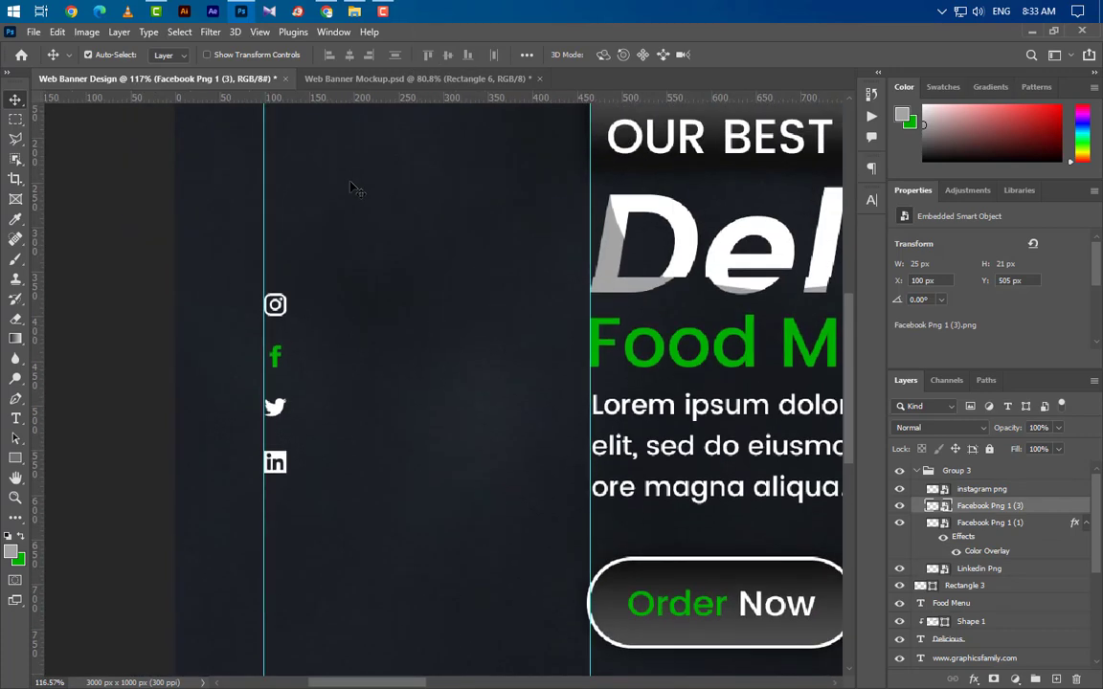
scroll(294, 180, "up", 2)
scroll(294, 180, "up", 2)
scroll(294, 179, "up", 2, "alt")
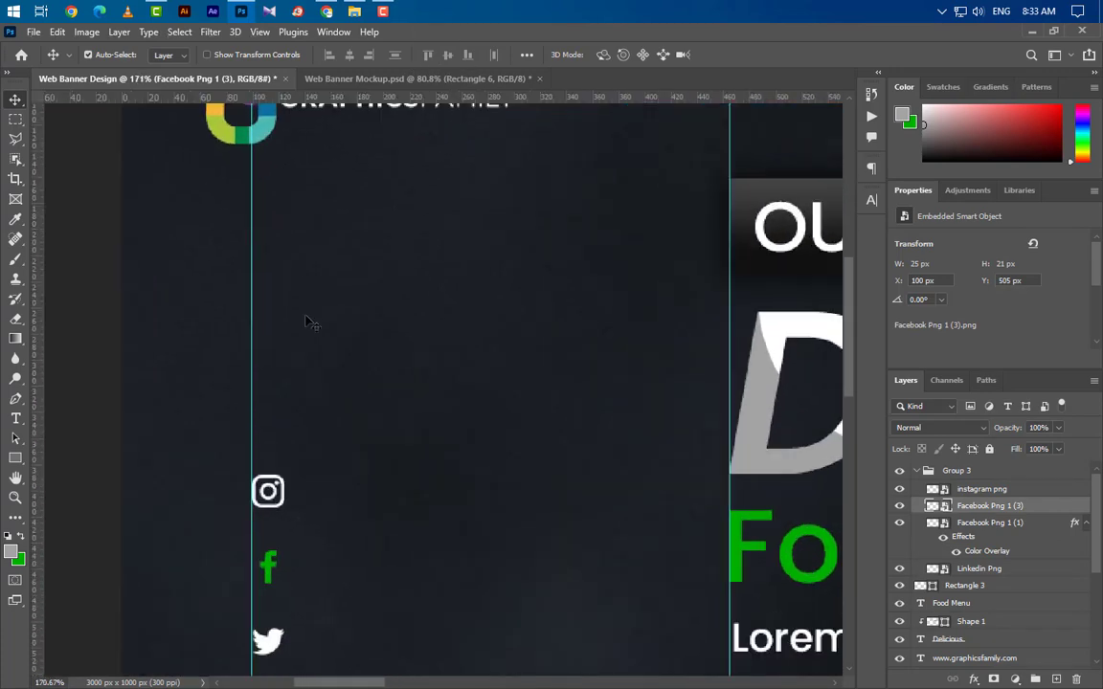
Draw a thin white vertical rectangle above the Instagram icon.
left_click(15, 459)
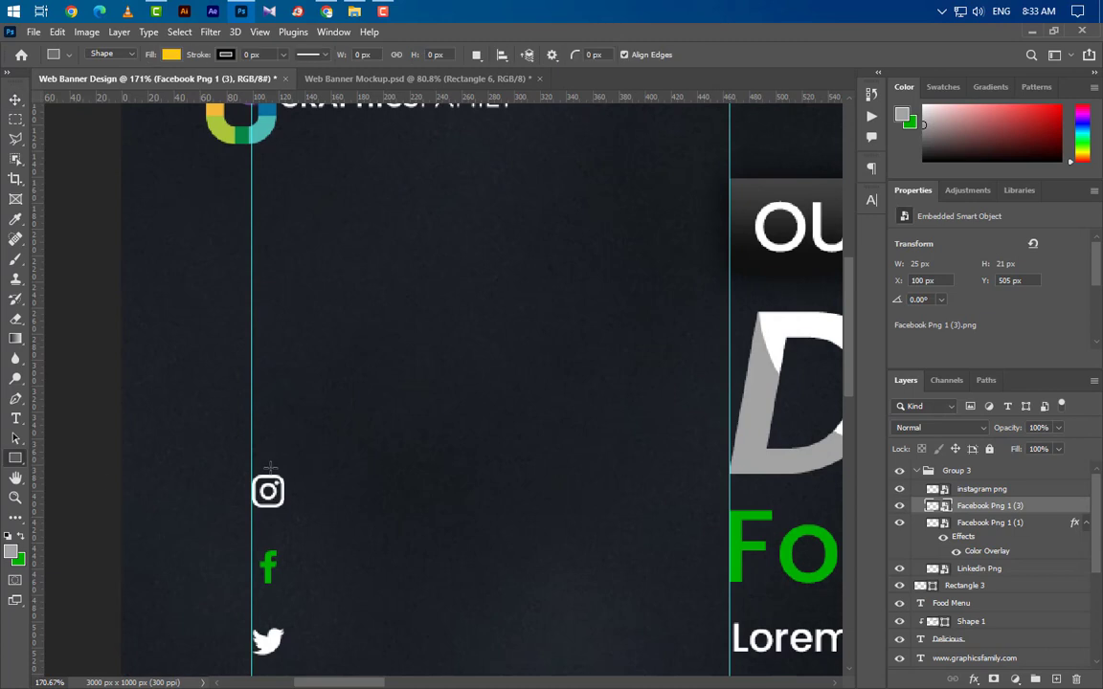
left_click_drag(269, 468, 275, 200)
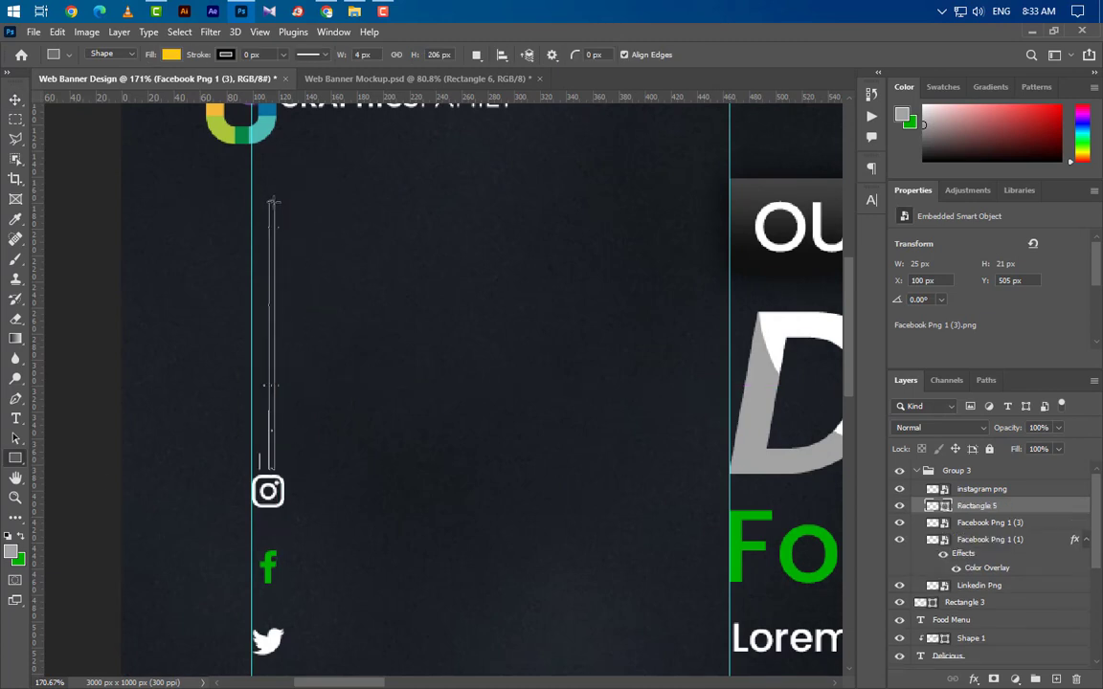
double_click(943, 511)
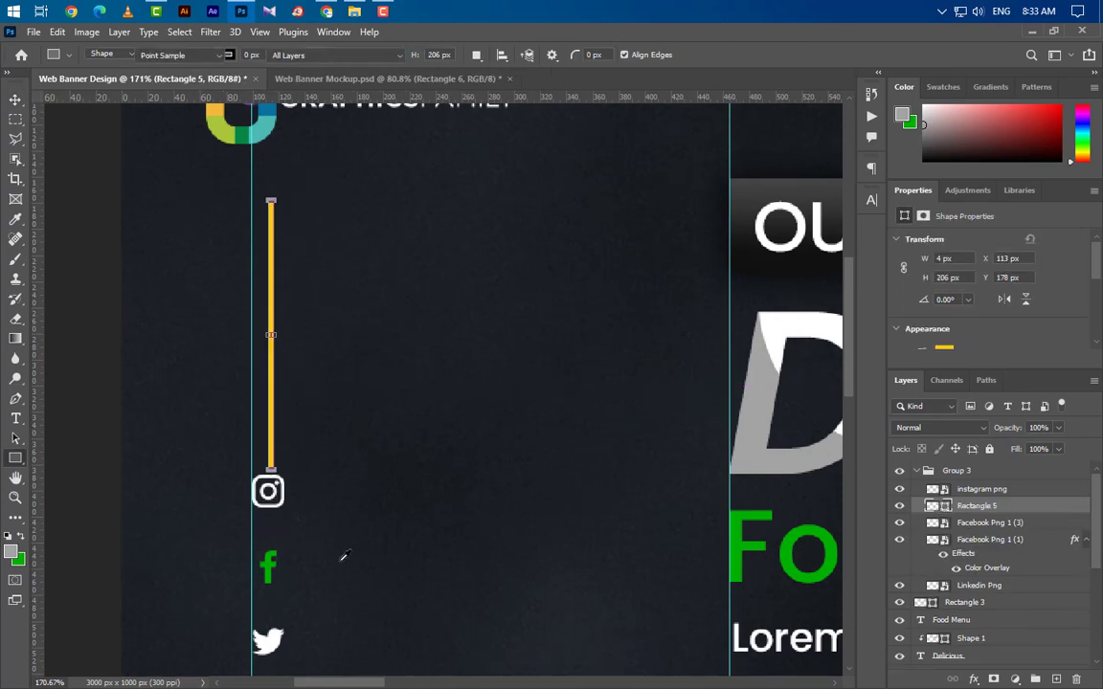
left_click_drag(728, 421, 674, 345)
left_click(1045, 390)
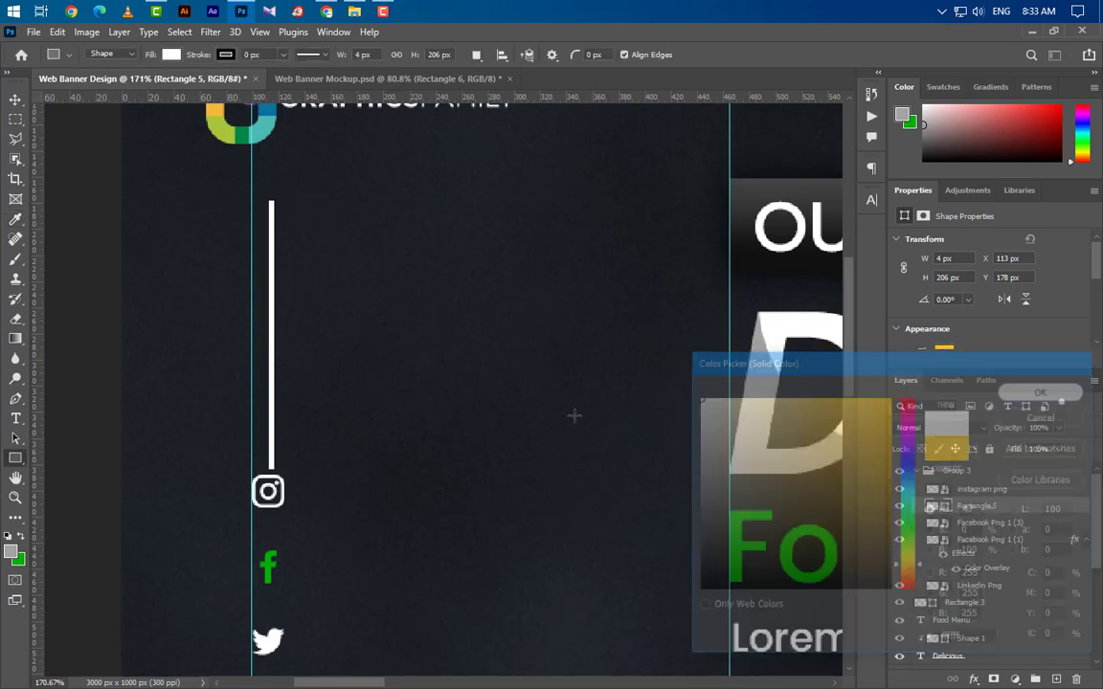
scroll(292, 400, "up", 3)
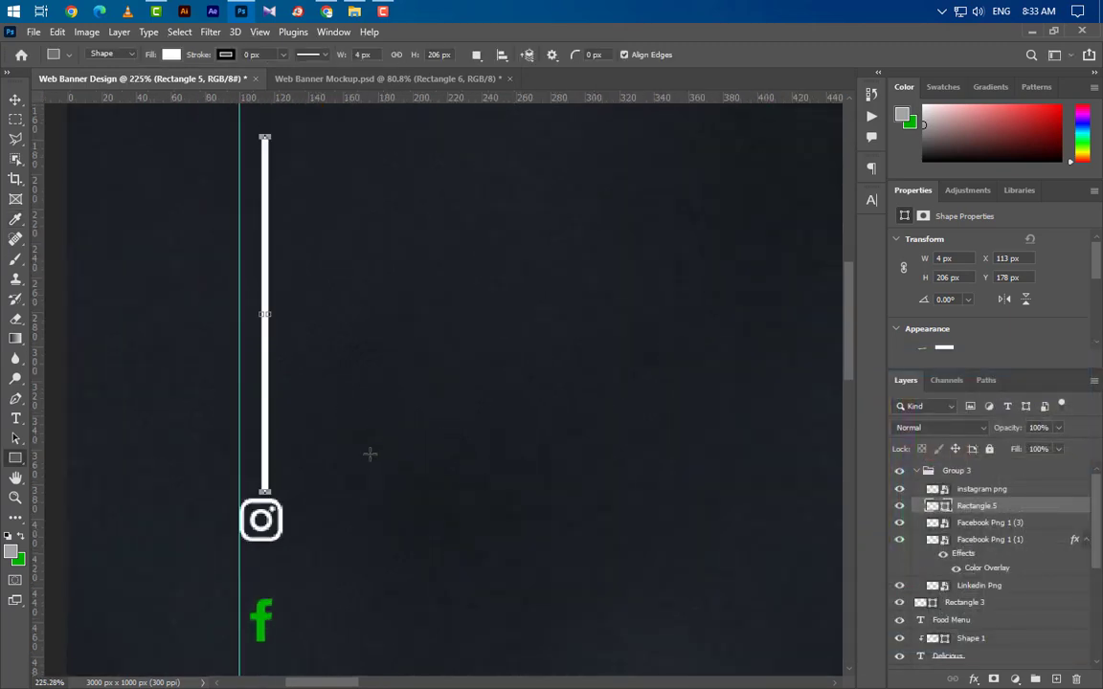
Shorten the white bar from its bottom end with Free Transform.
key("ctrl+t")
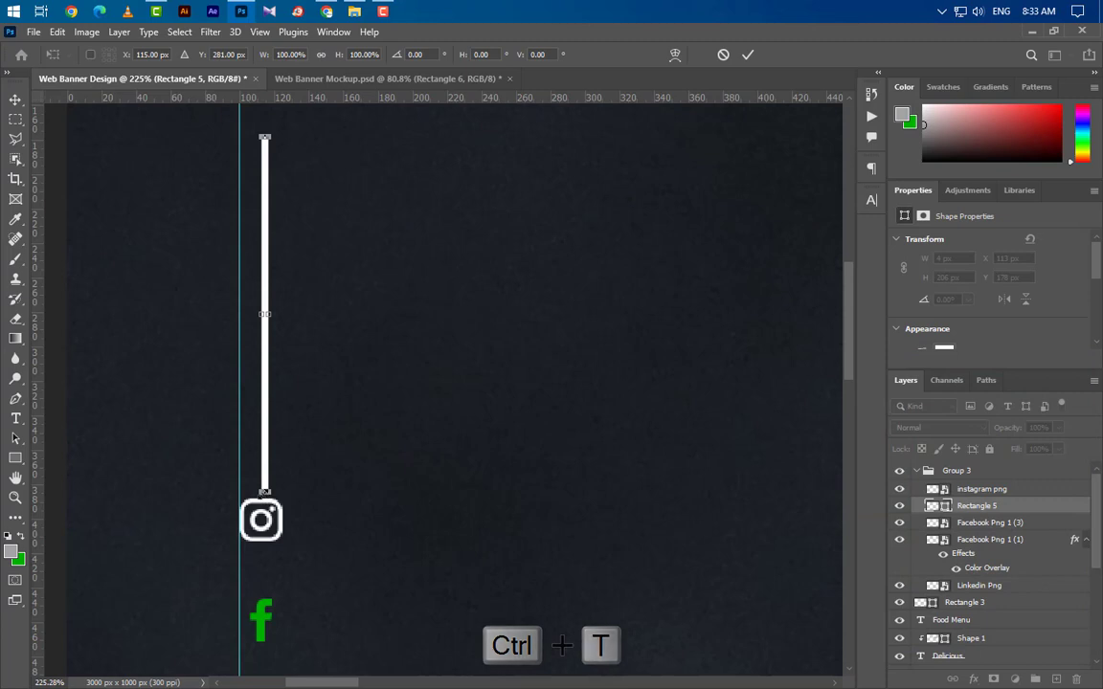
left_click_drag(264, 492, 264, 455)
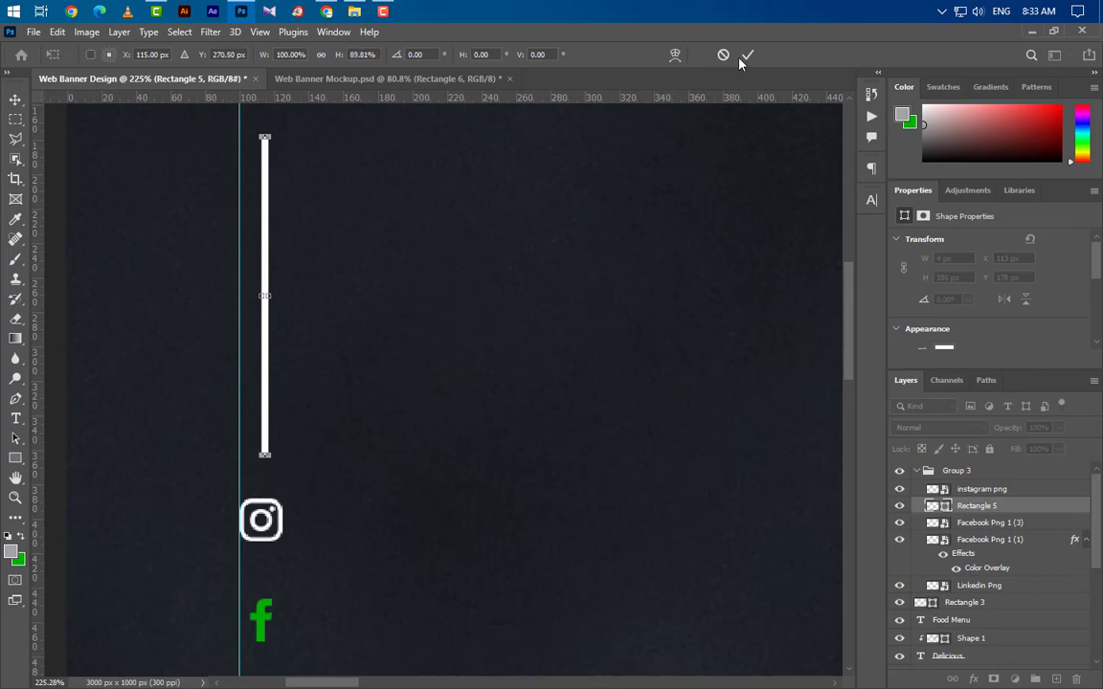
scroll(292, 115, "up", 2)
scroll(285, 113, "up", 2)
scroll(257, 148, "up", 2)
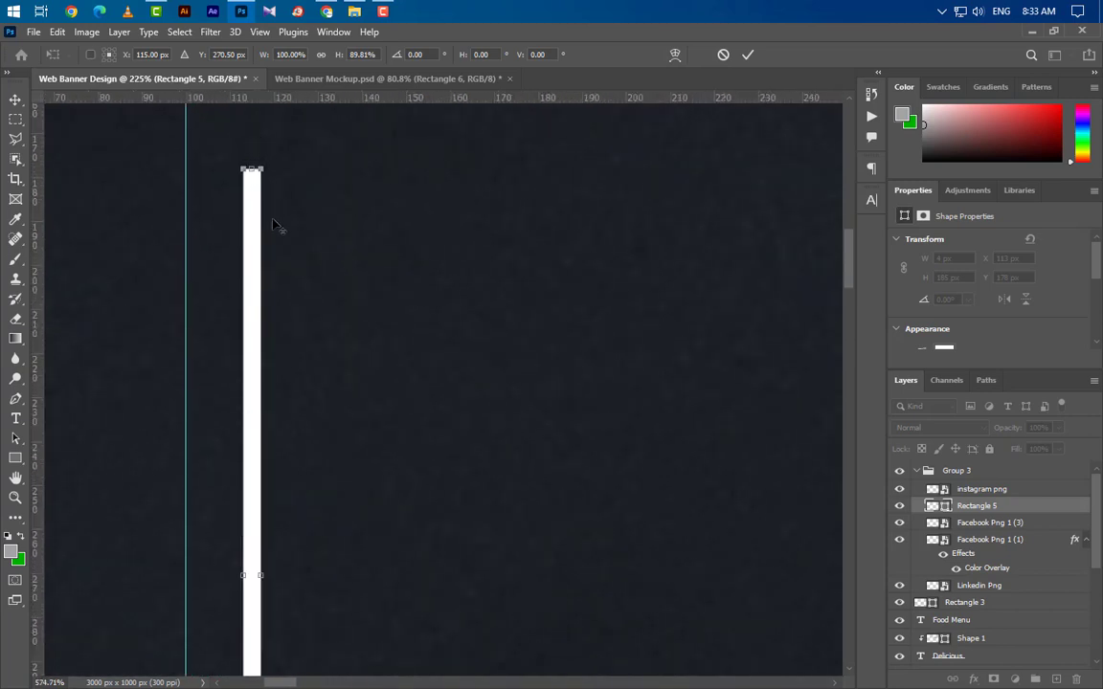
Taper the bar's top with a perspective transform and commit it.
right_click(229, 207)
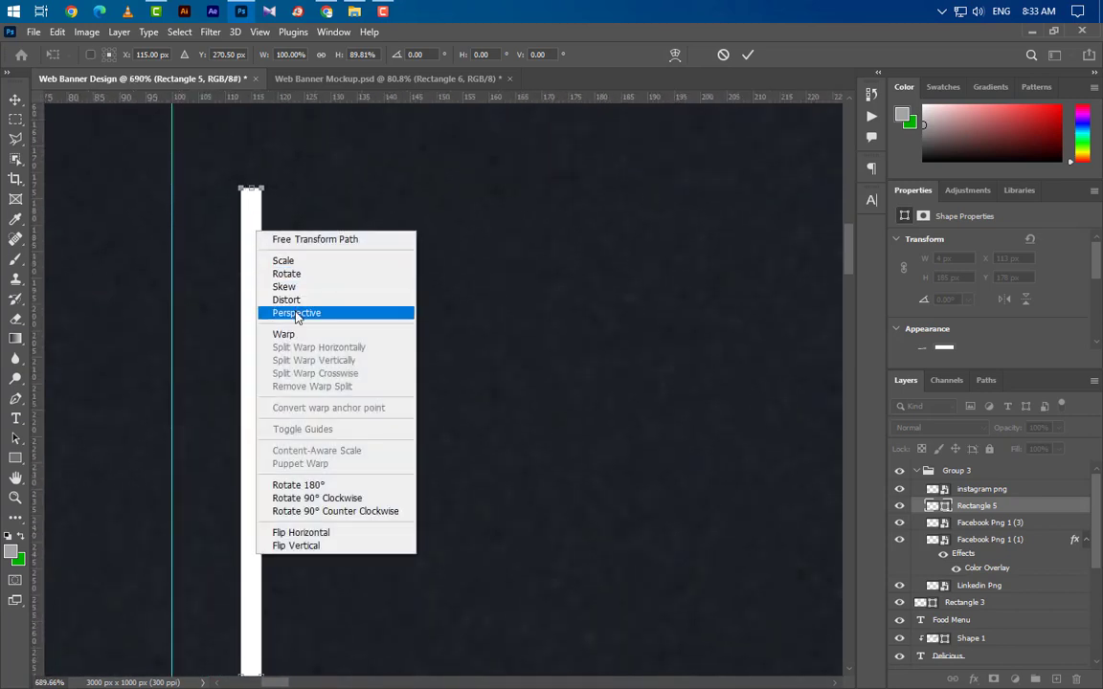
left_click(245, 159)
scroll(254, 202, "up", 3)
scroll(288, 278, "up", 3)
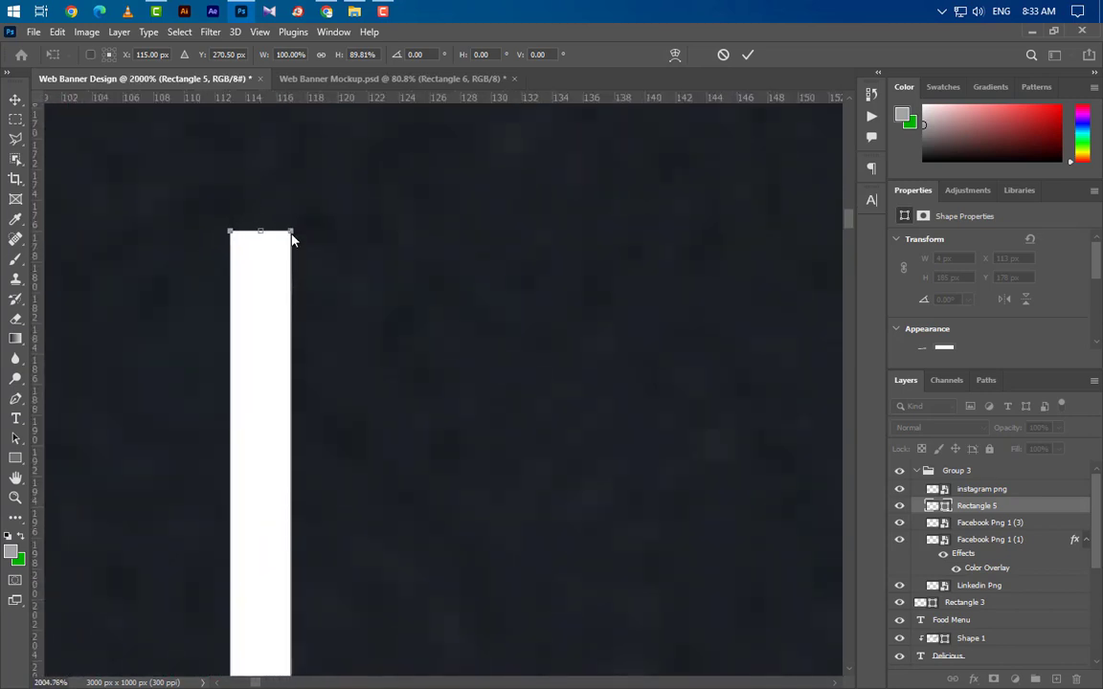
left_click_drag(284, 233, 265, 237)
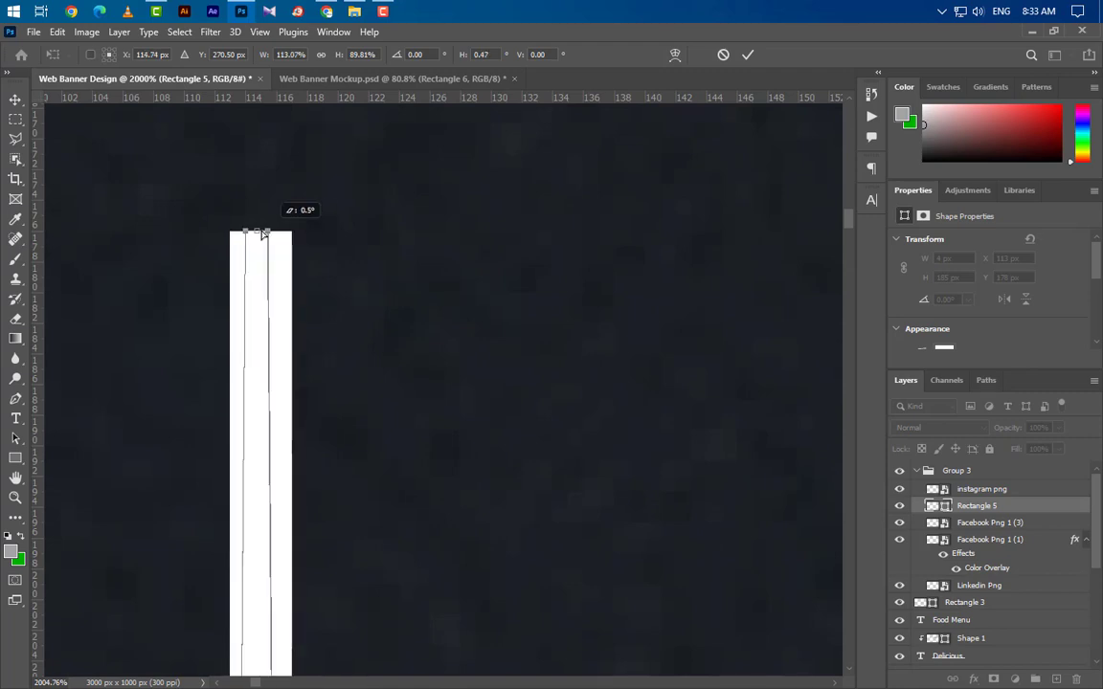
scroll(305, 337, "down", 2)
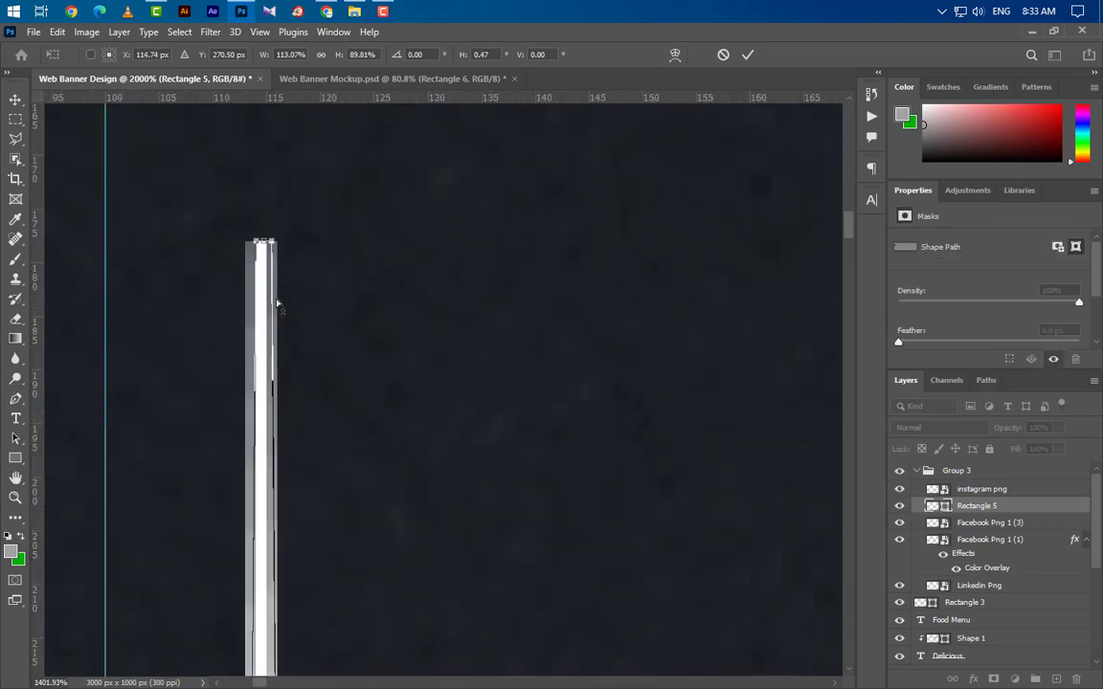
scroll(276, 306, "down", 2)
scroll(271, 310, "down", 2)
scroll(271, 311, "down", 3)
scroll(659, 152, "down", 1)
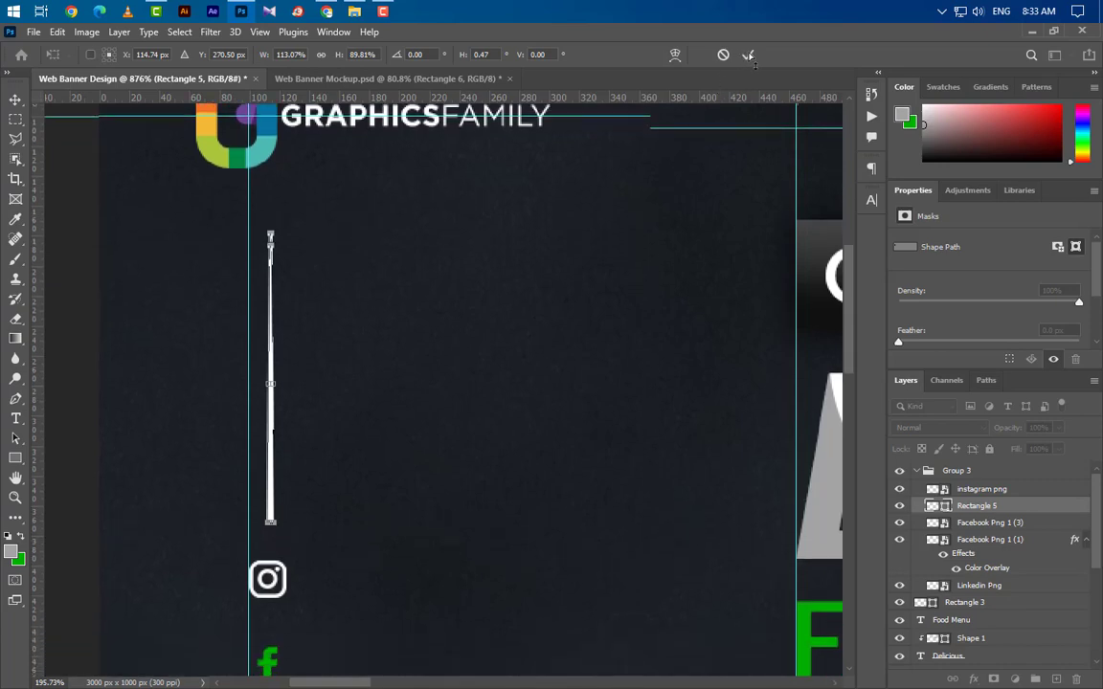
key("Return")
Confirm converting the live shape to a regular path and return to the Move tool.
left_click(512, 288)
scroll(391, 285, "down", 3)
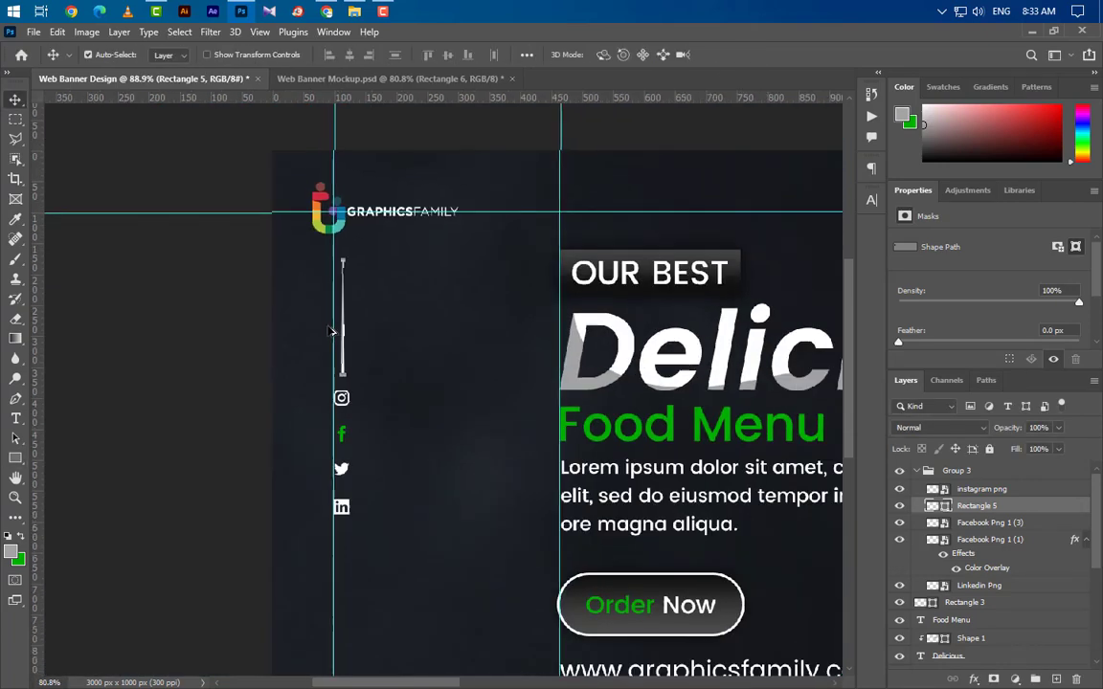
key("v")
Duplicate the vertical line, flip it vertically, and place it below the LinkedIn icon.
key("ctrl+j")
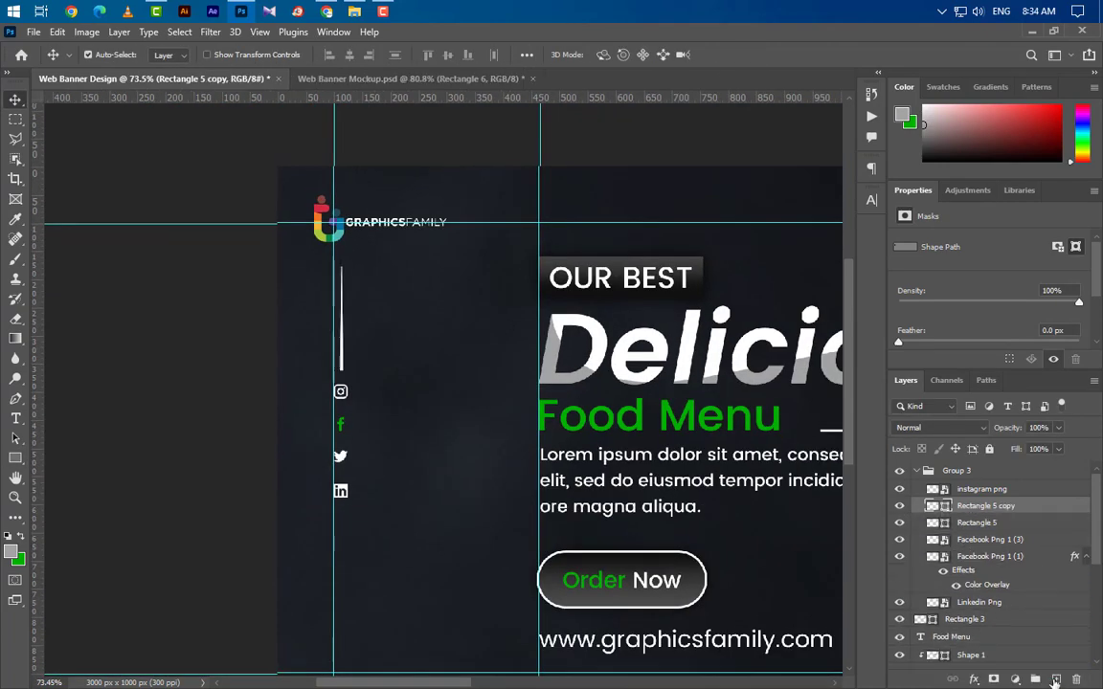
key("ctrl+t")
scroll(364, 373, "up", 2)
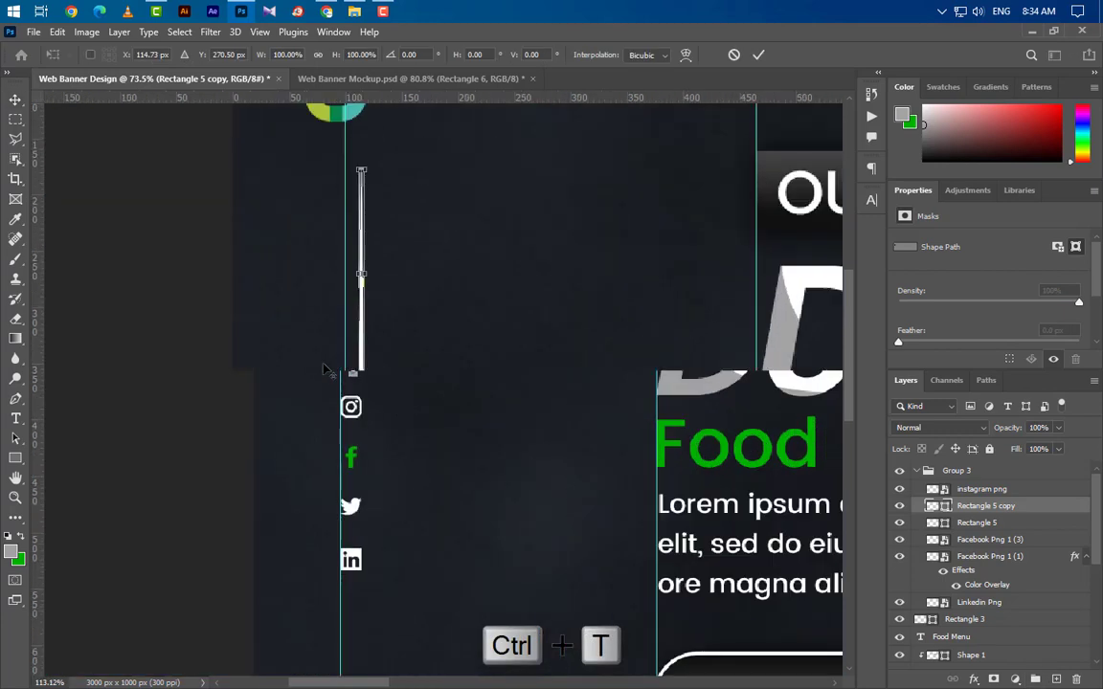
scroll(364, 374, "up", 1)
right_click(365, 373)
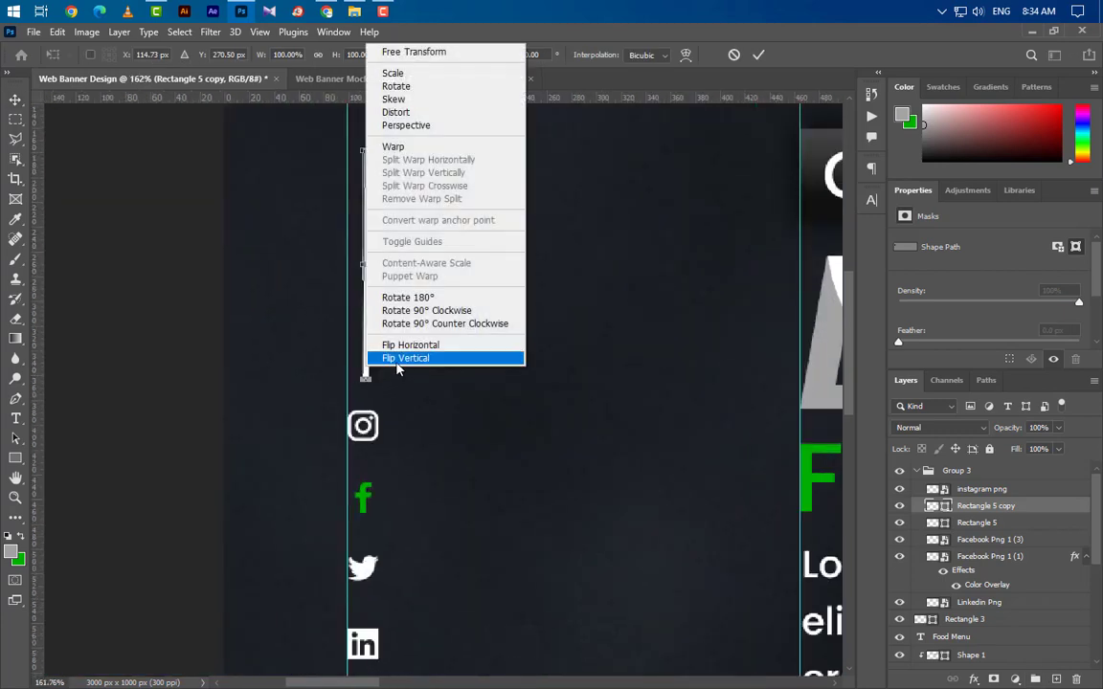
left_click(385, 360)
left_click_drag(364, 292, 362, 662)
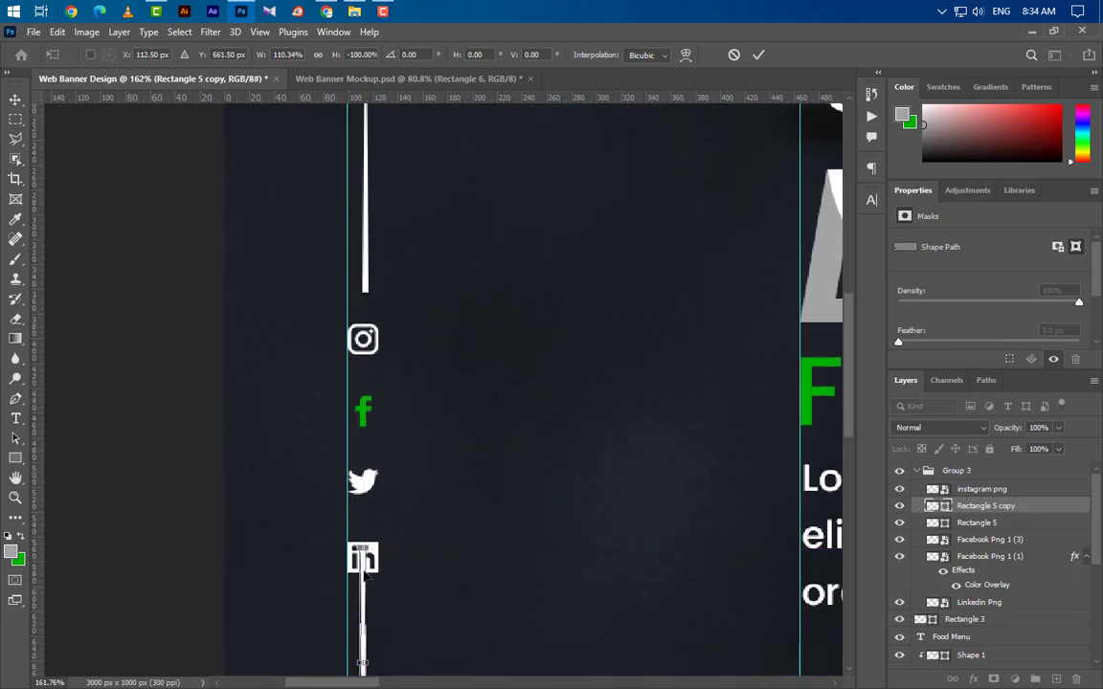
left_click_drag(363, 573, 362, 627)
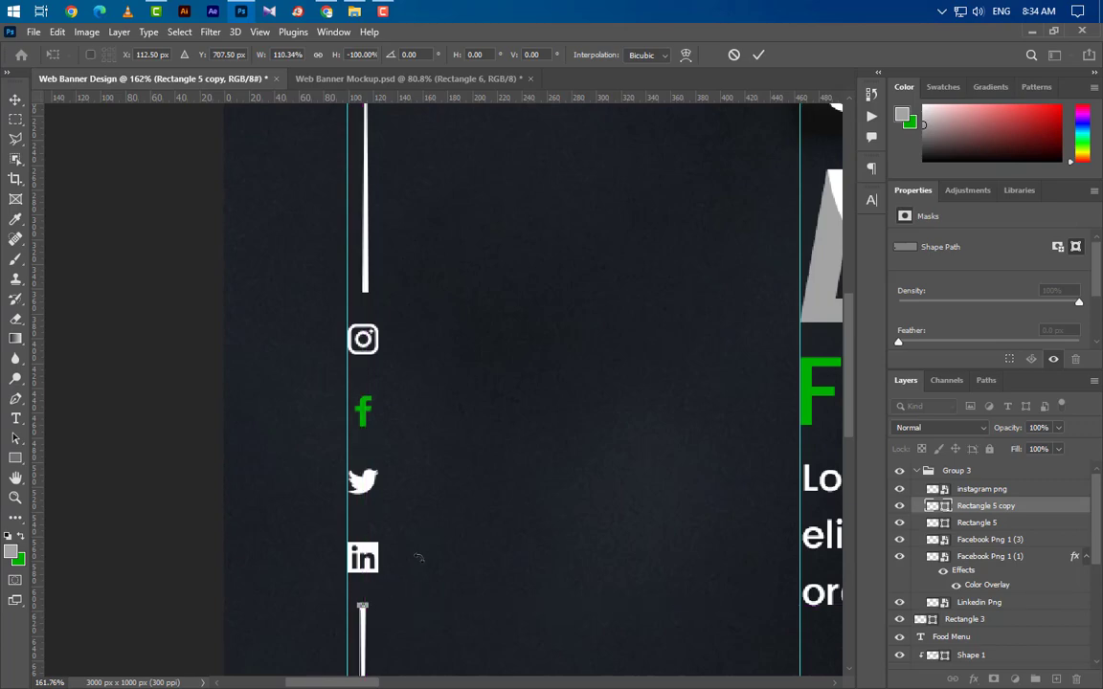
key("Return")
Select and collapse Group 3 in the Layers panel.
scroll(241, 413, "down", 5)
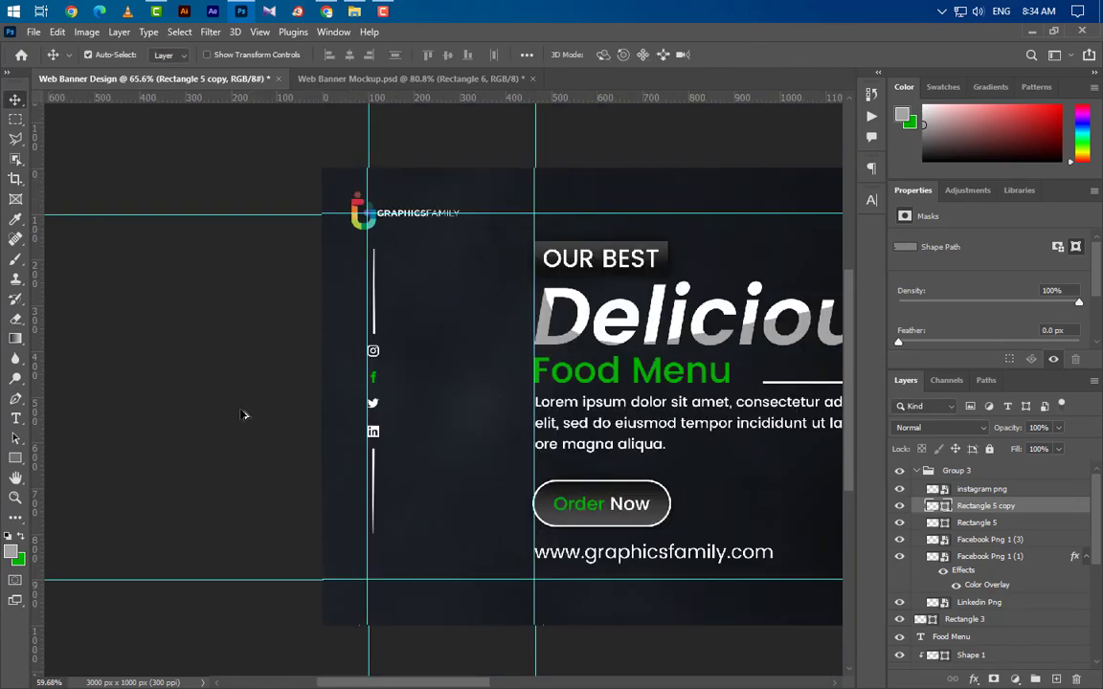
scroll(271, 439, "down", 2)
scroll(759, 403, "up", 2)
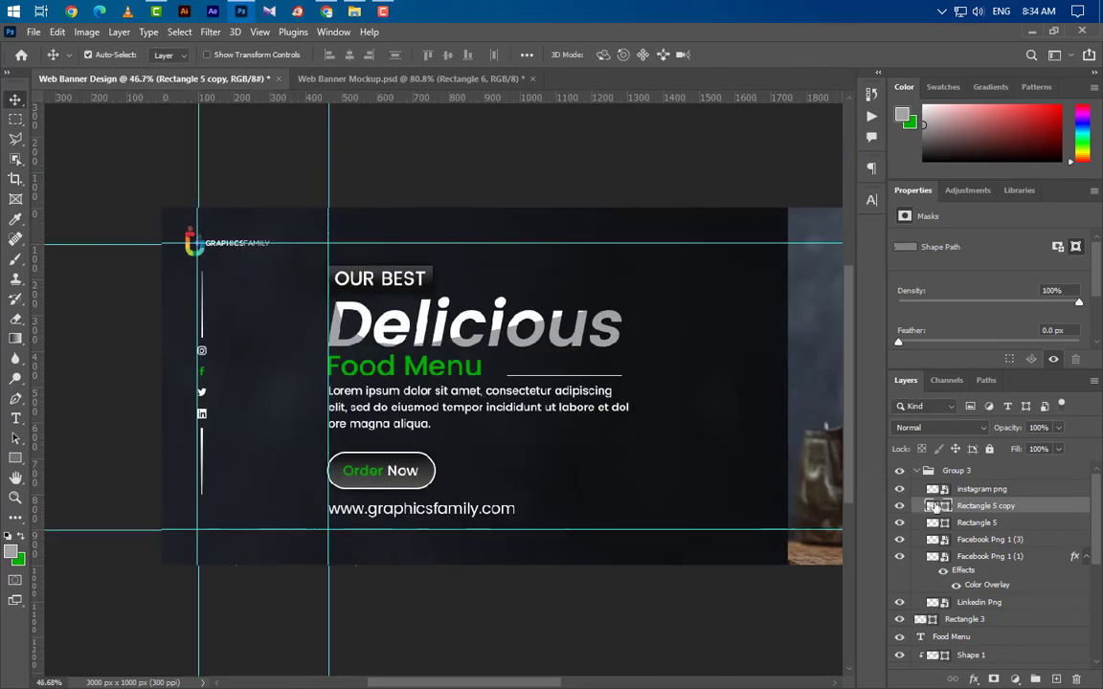
left_click(981, 474)
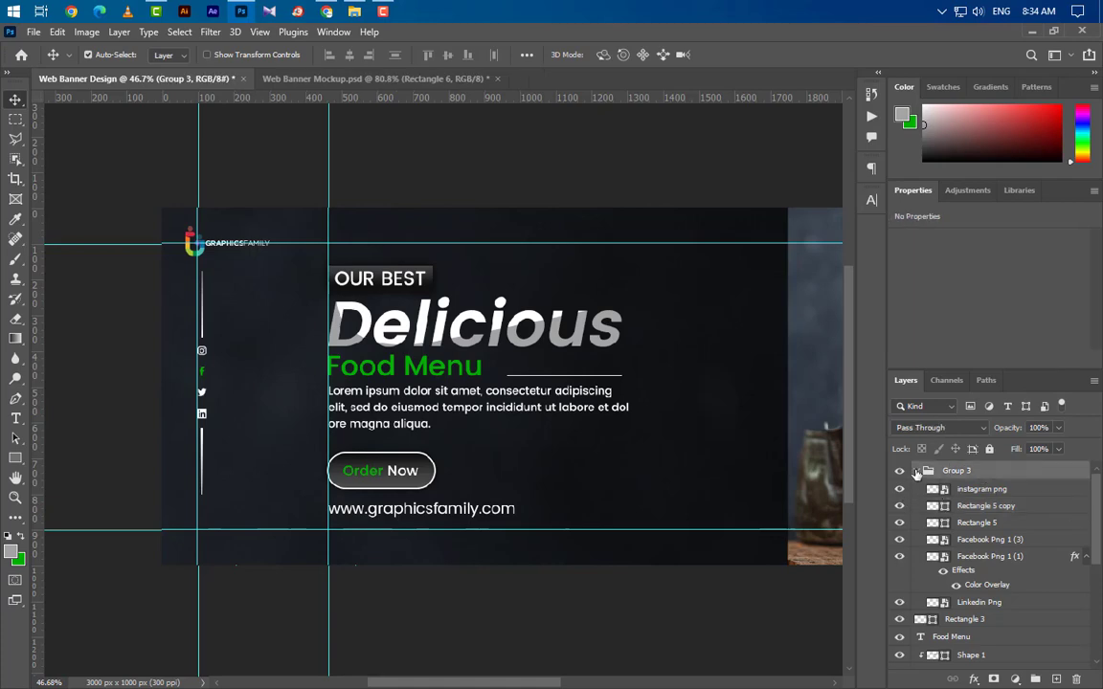
left_click(916, 470)
scroll(513, 479, "down", 2)
scroll(512, 479, "up", 2)
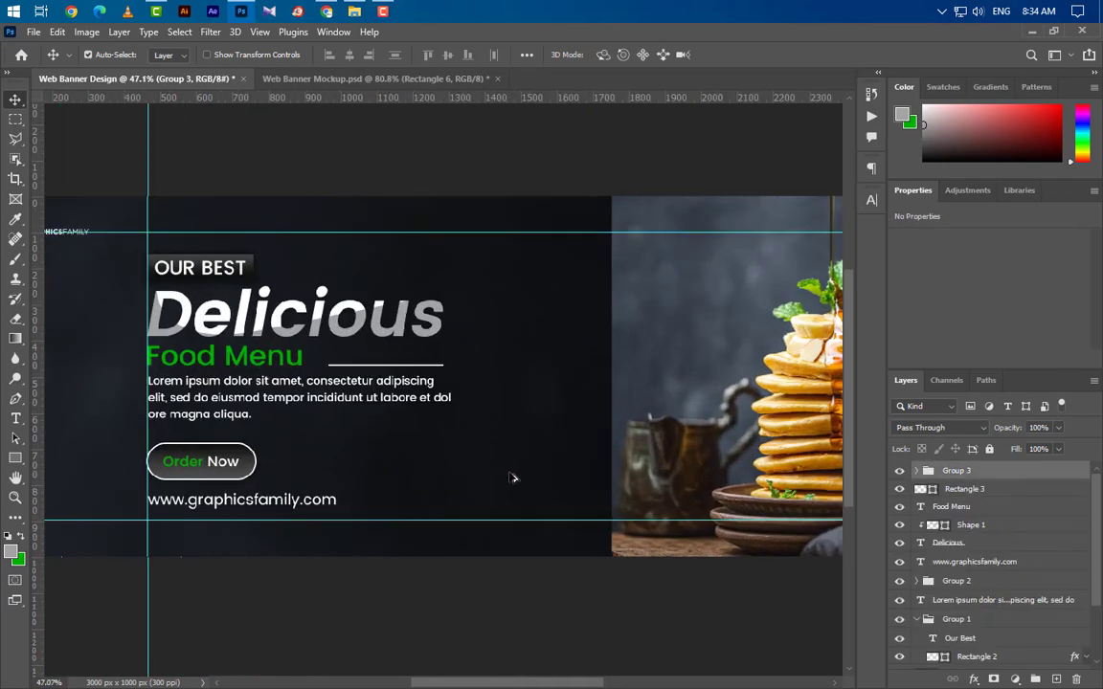
scroll(512, 479, "up", 2)
Add a '50%' text layer at 15.5 pt right of the web address.
left_click(14, 419)
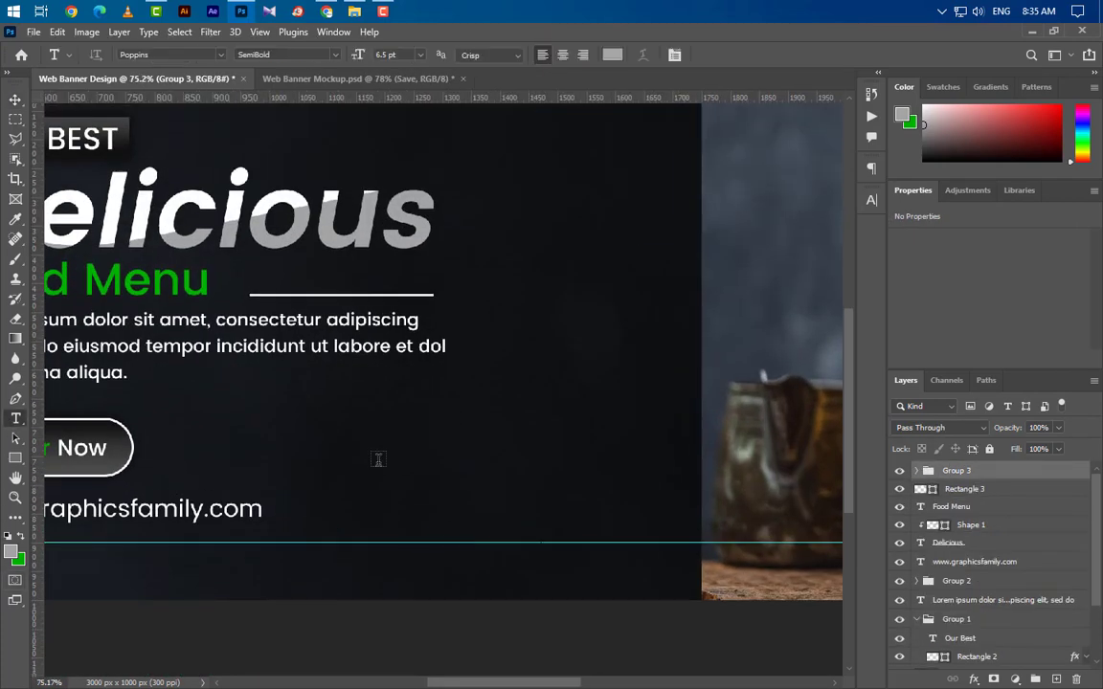
left_click(402, 505)
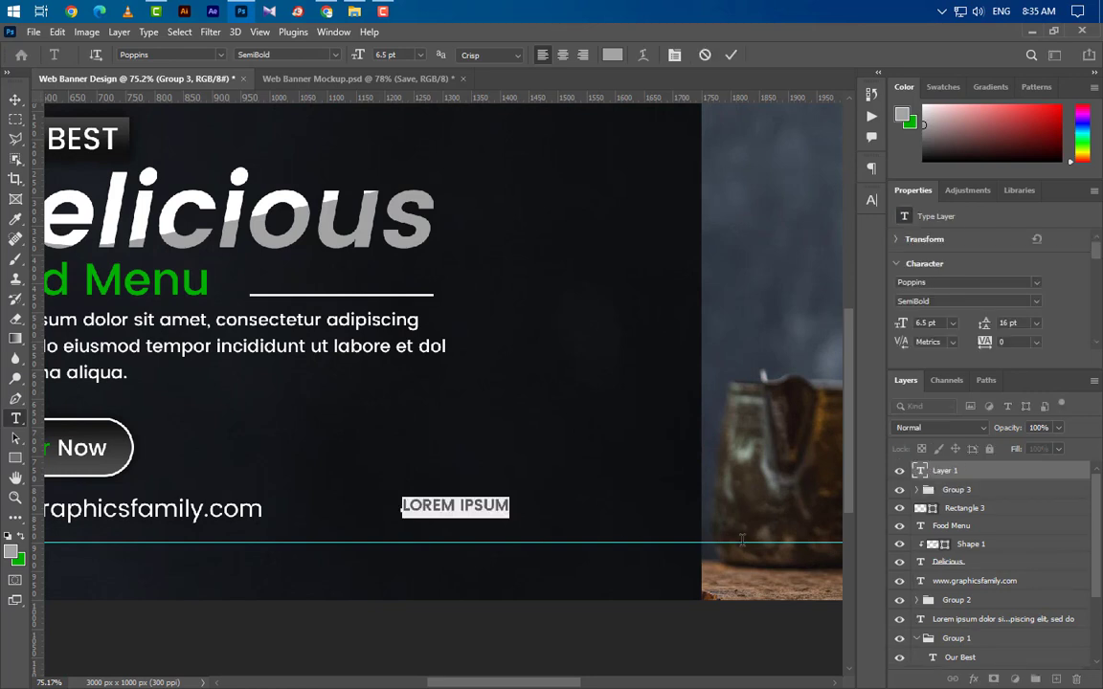
type("50")
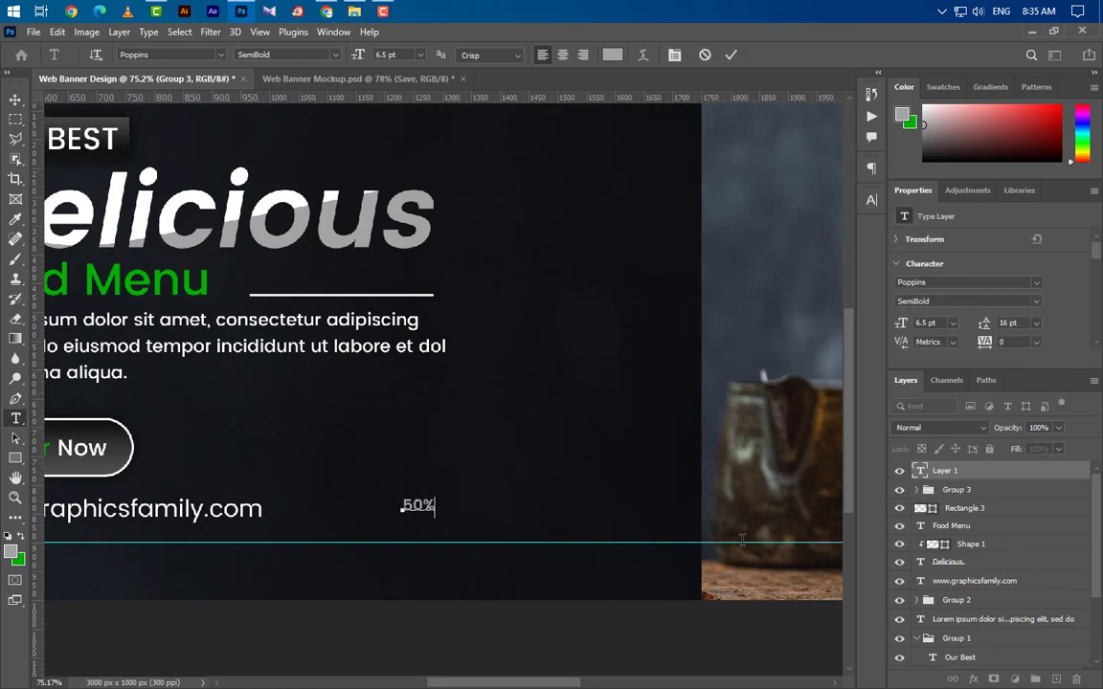
left_click(732, 56)
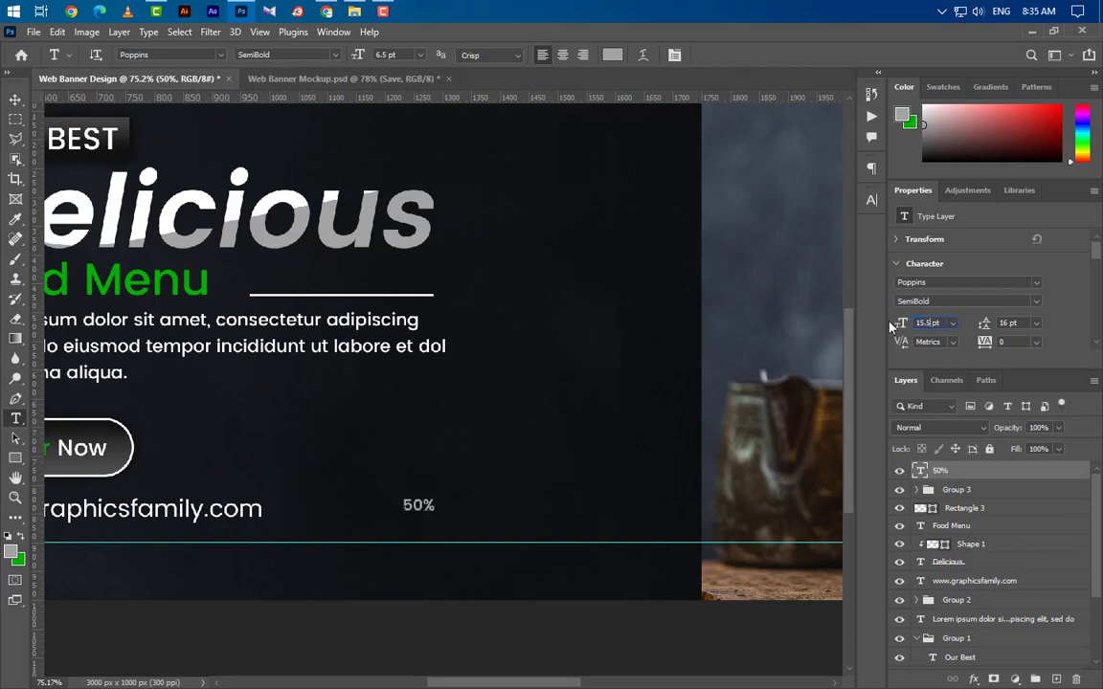
key("Return")
Set the 50% text to HouseofcardsW03-Bold and colour it white #ffffff.
left_click(934, 282)
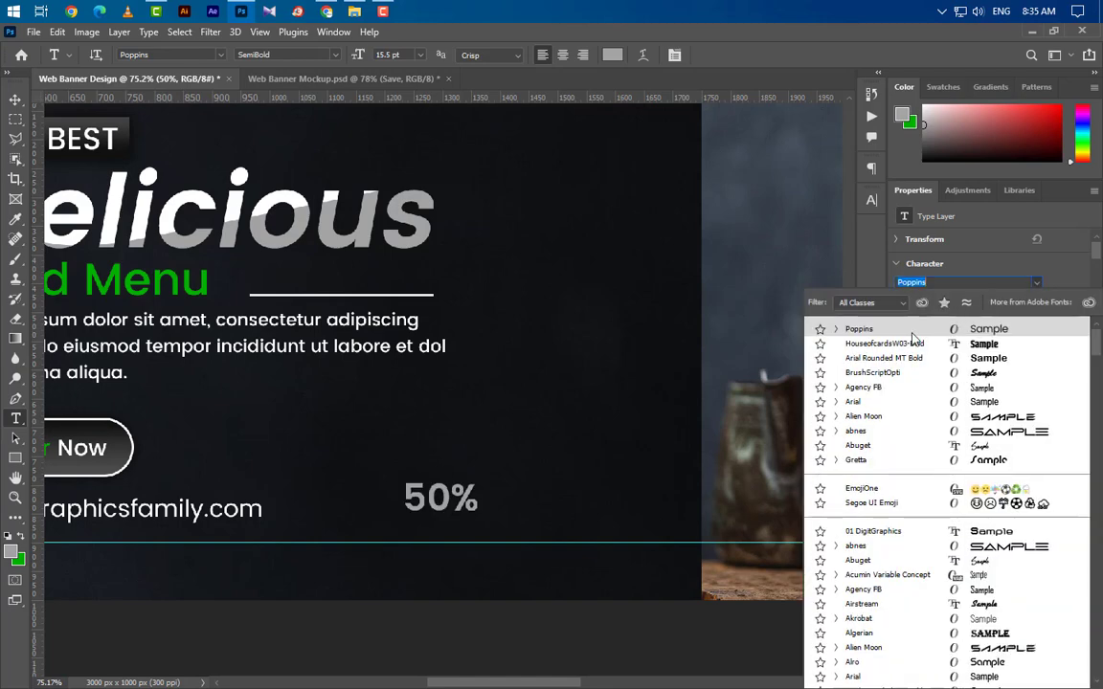
key("Return")
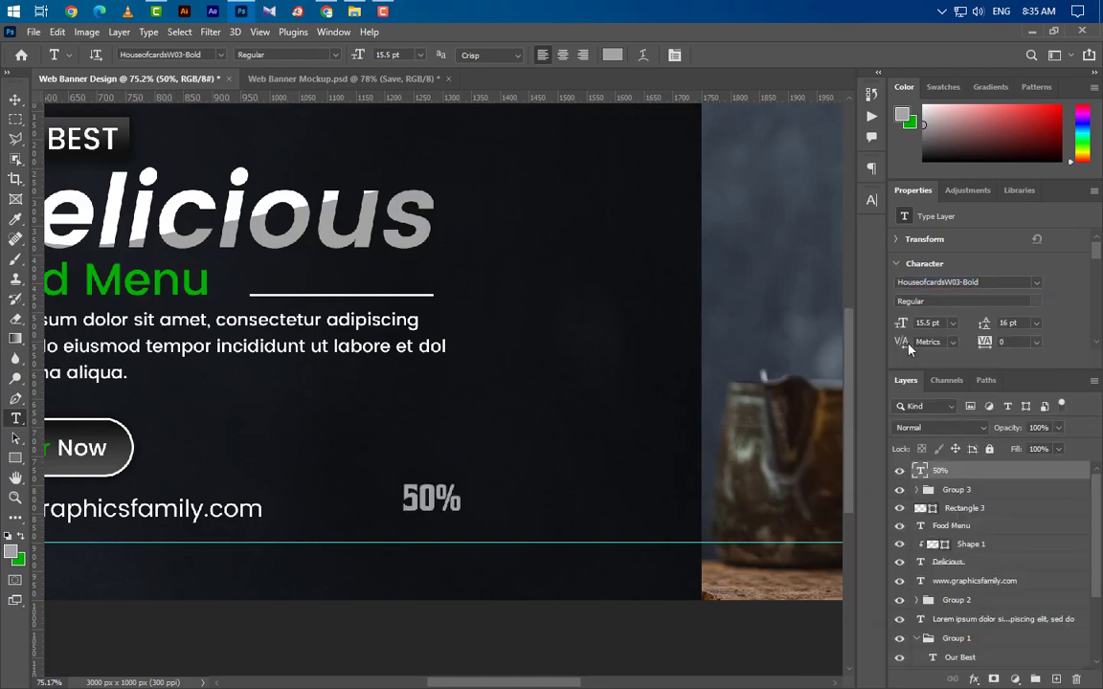
left_click(871, 200)
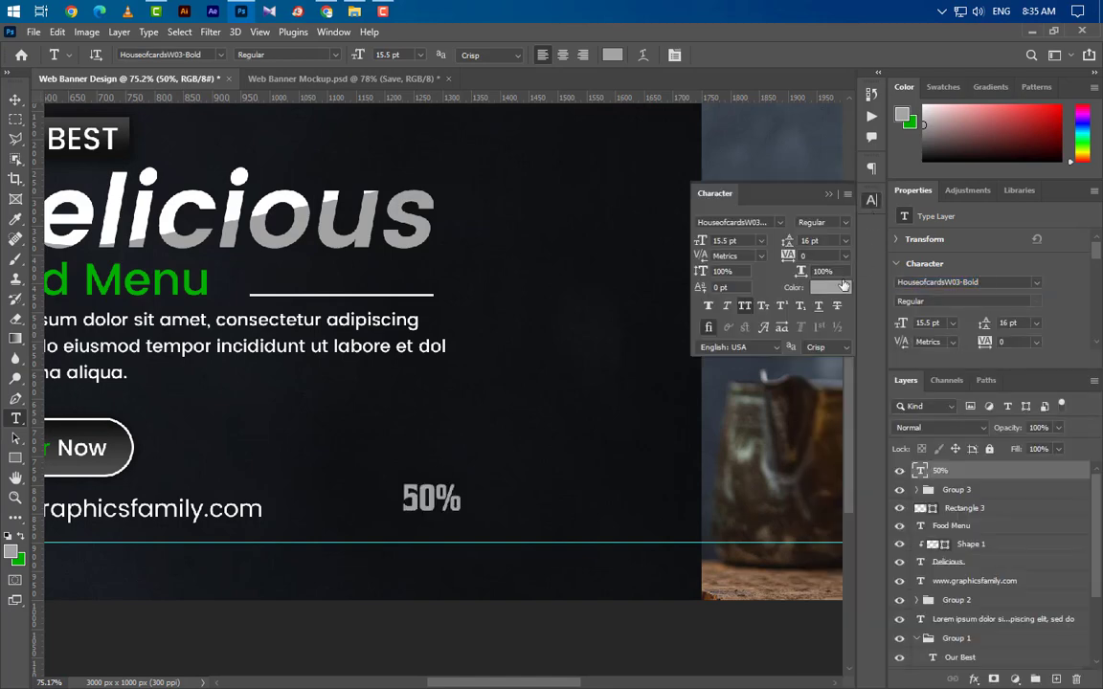
left_click(830, 288)
left_click(698, 397)
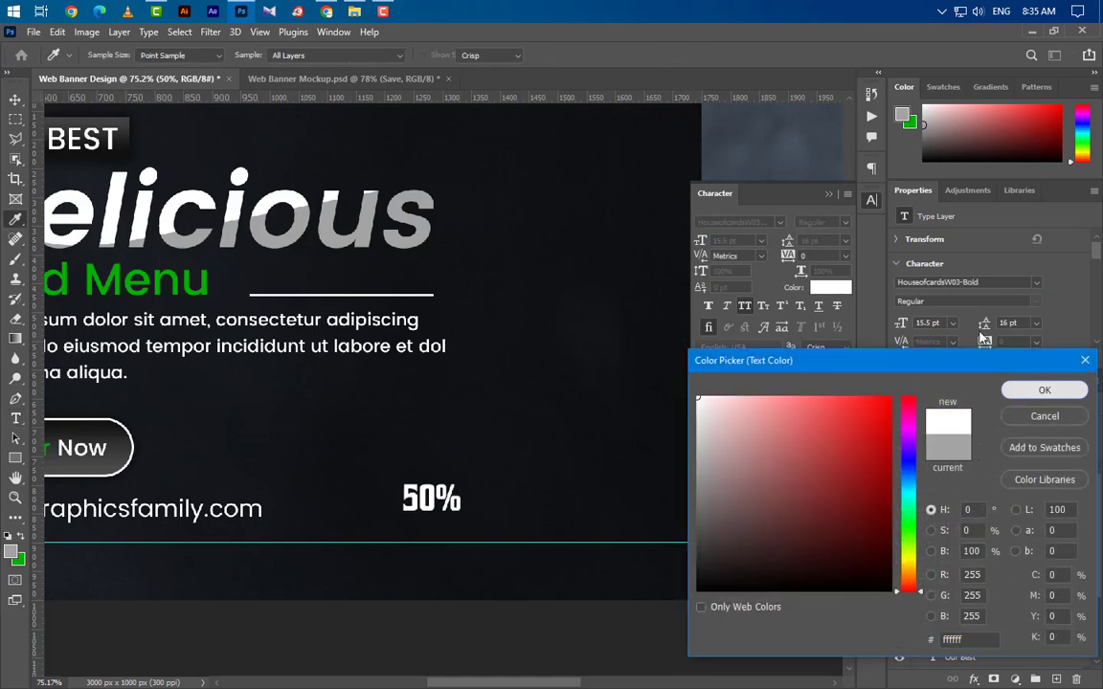
left_click(1017, 392)
left_click(830, 193)
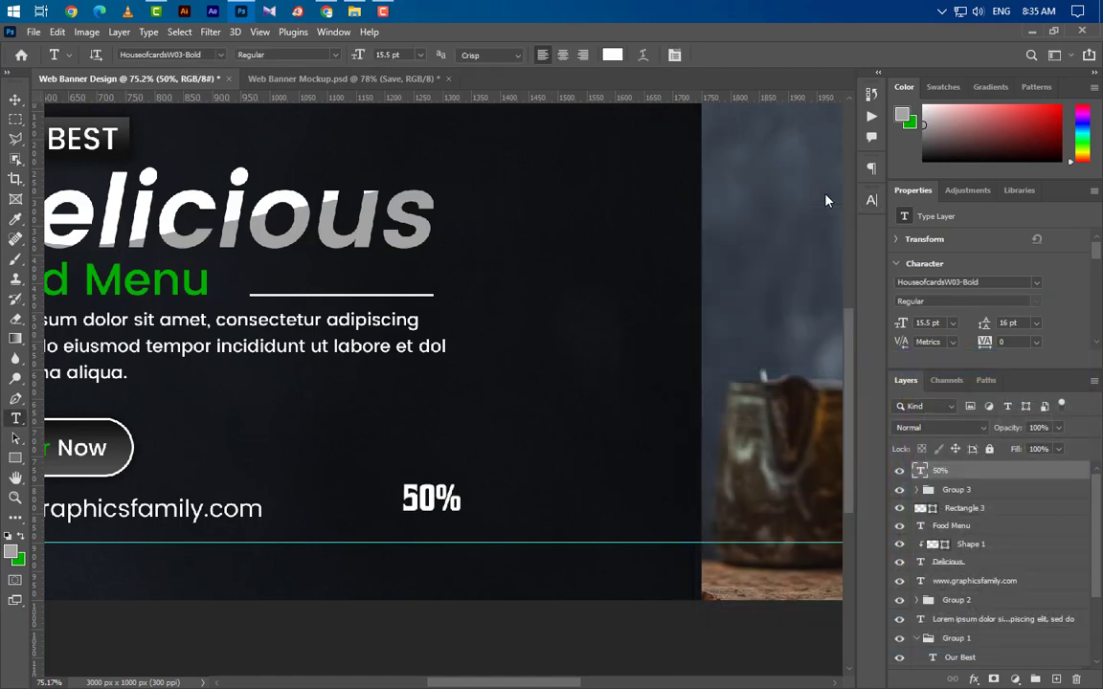
Duplicate the 50% text beside the original and retype the copy as SAVE.
left_click(16, 100)
left_click_drag(446, 509, 517, 509)
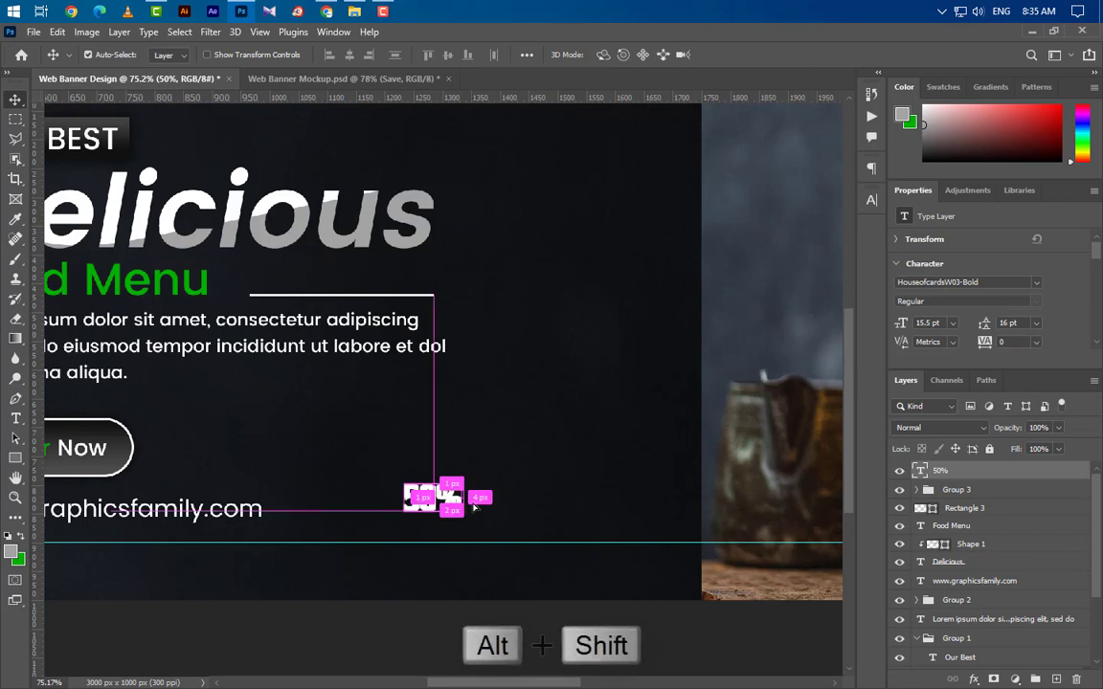
left_click_drag(450, 587, 451, 587)
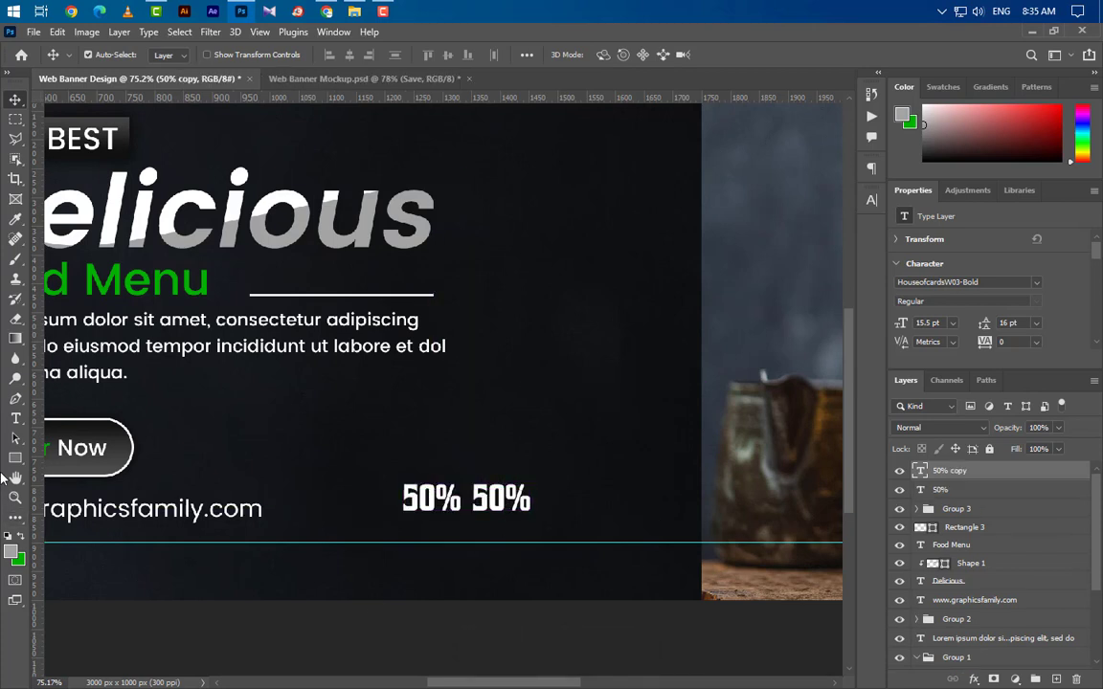
left_click(16, 421)
left_click_drag(476, 495, 586, 502)
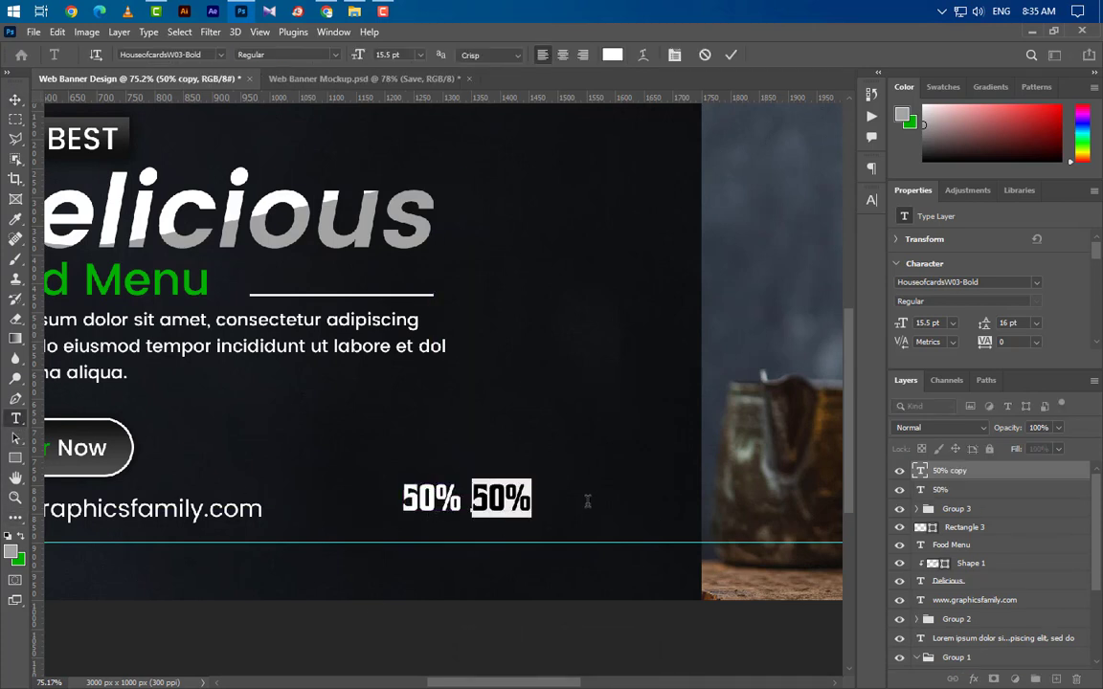
type("SAVE")
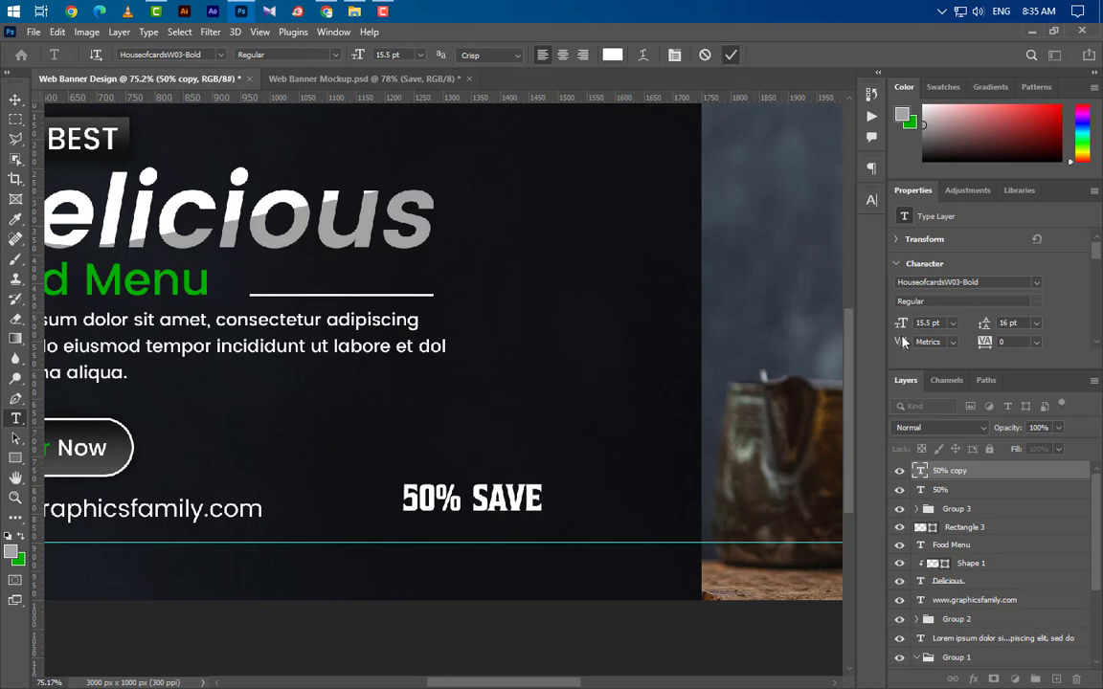
key("ctrl+Return")
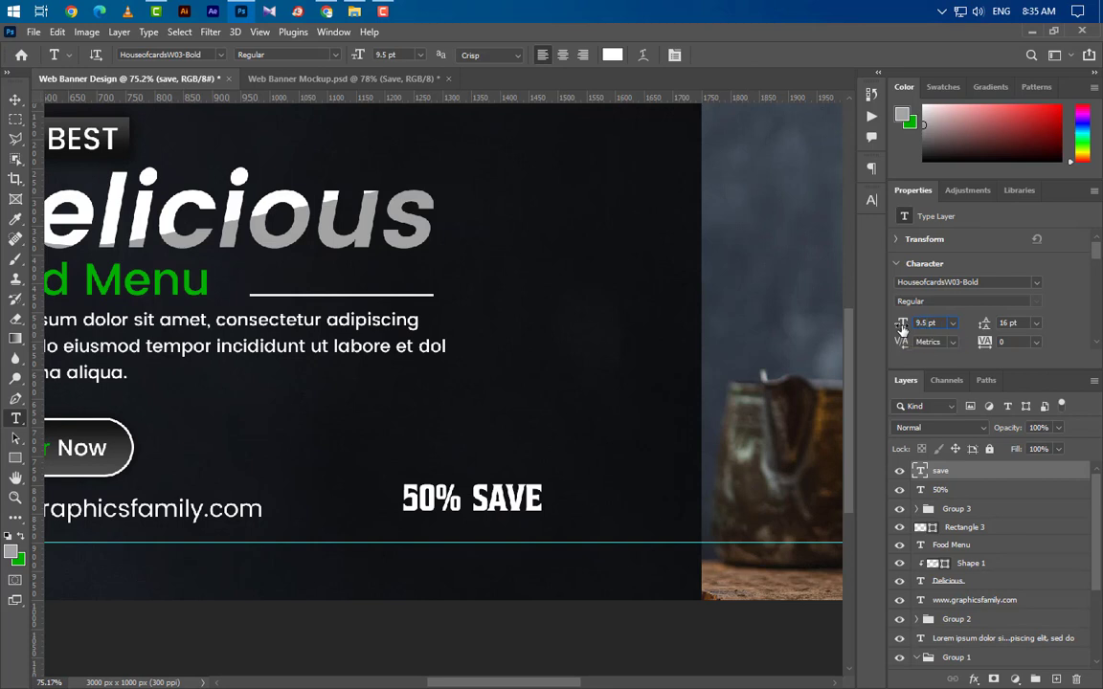
Make SAVE 9.5 pt Poppins SemiBold in grey #a3a3a3.
key("Return")
left_click(872, 198)
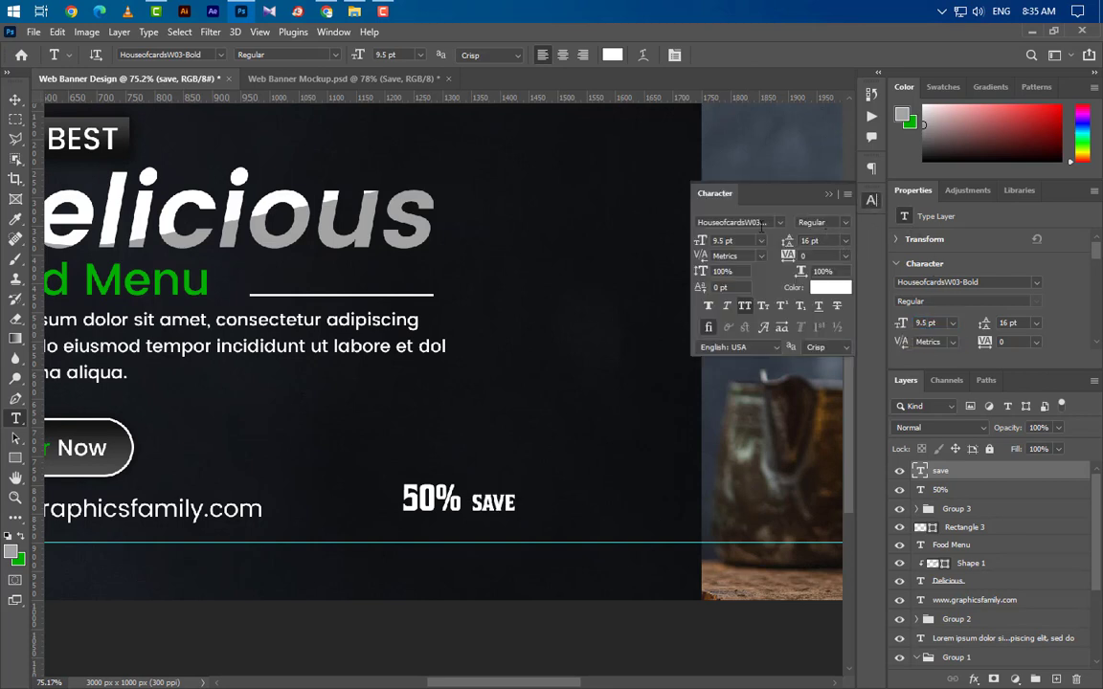
left_click(781, 224)
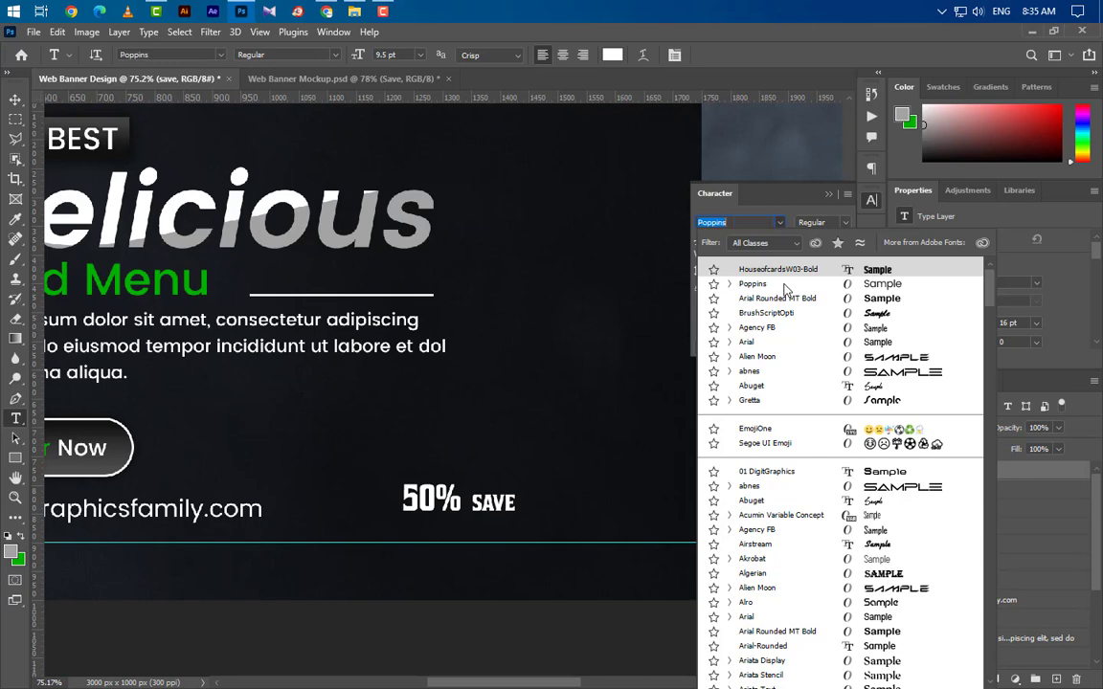
left_click(786, 285)
left_click(846, 223)
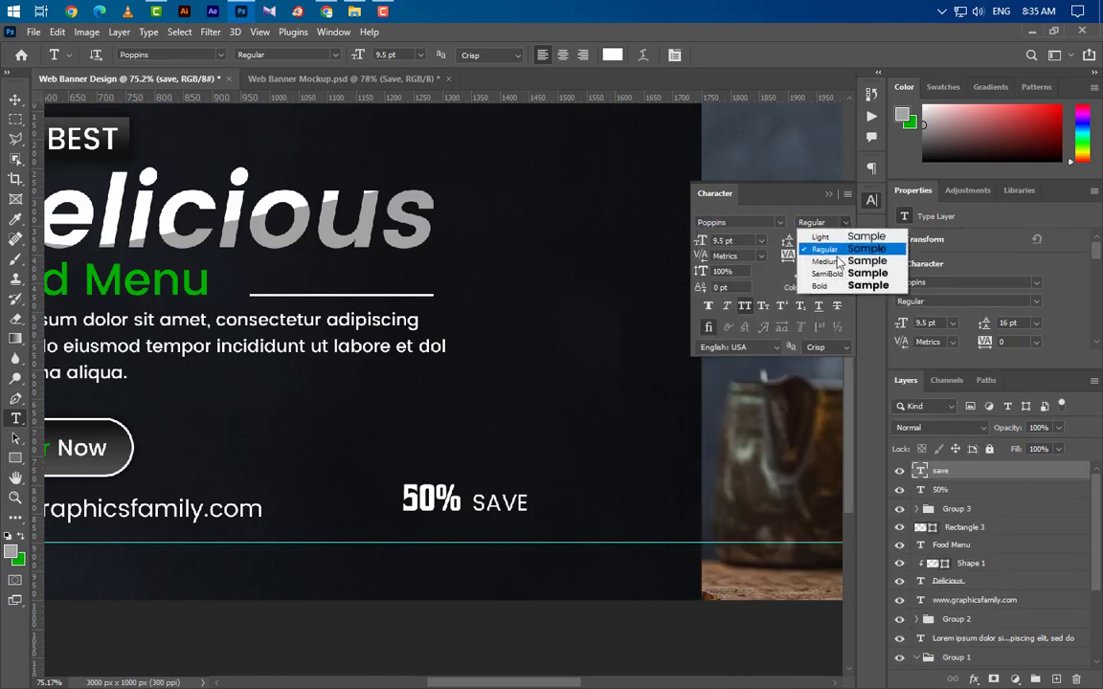
left_click(822, 266)
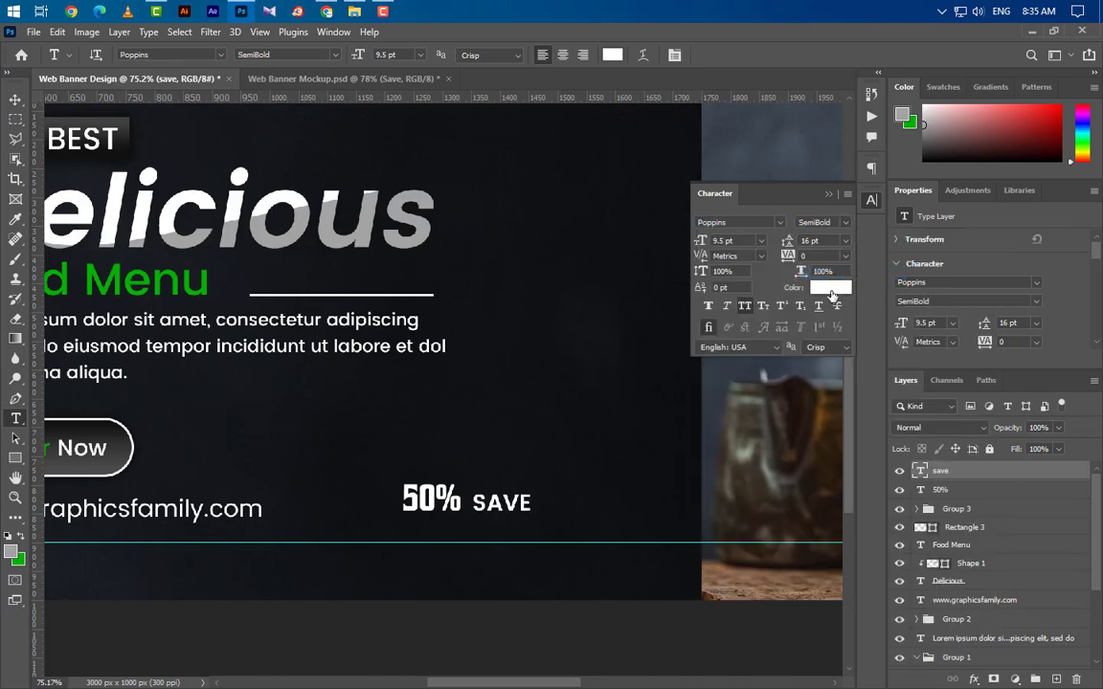
left_click(829, 288)
left_click(698, 466)
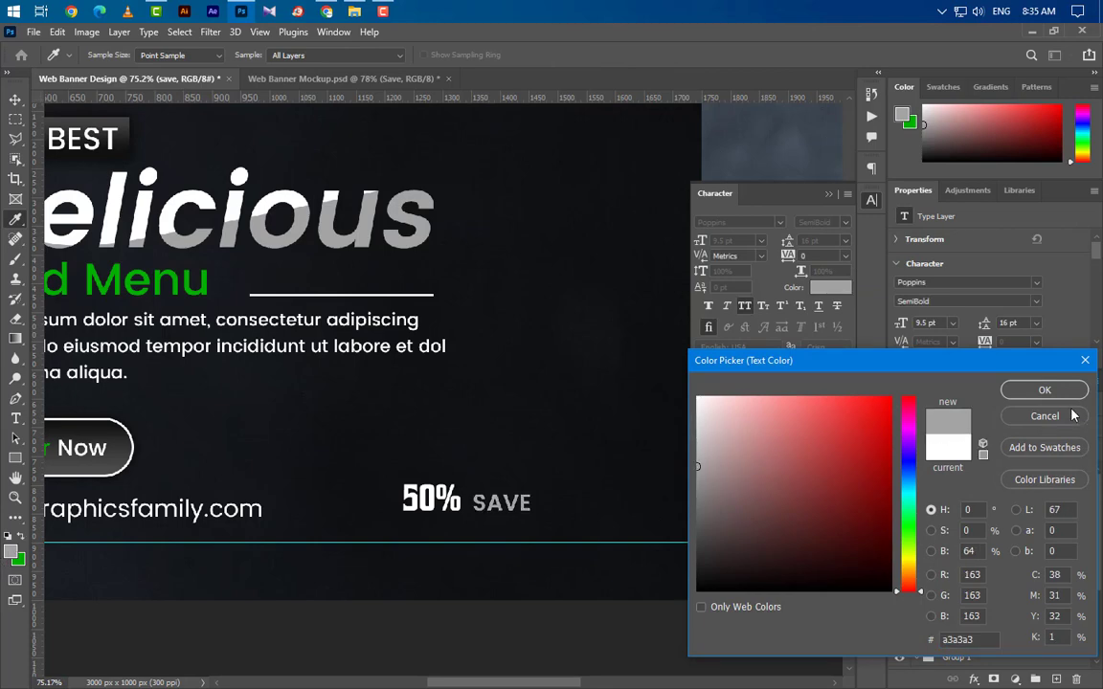
left_click(1044, 389)
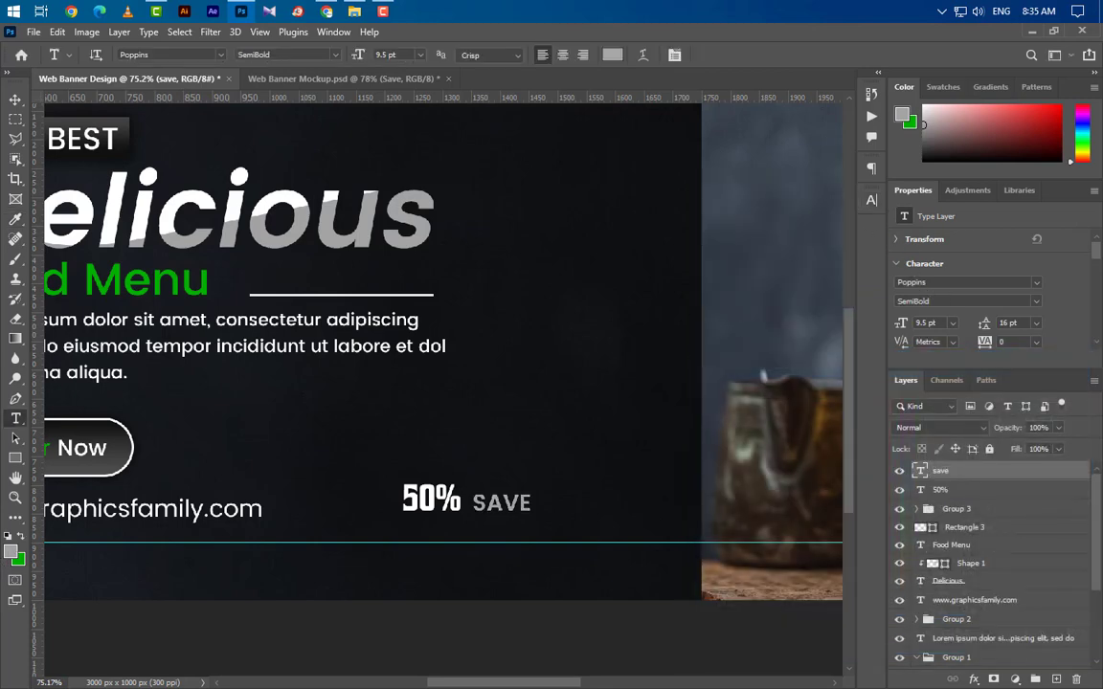
Select both 50% and SAVE layers and nudge the label slightly left and down.
left_click(15, 100)
scroll(468, 406, "down", 5)
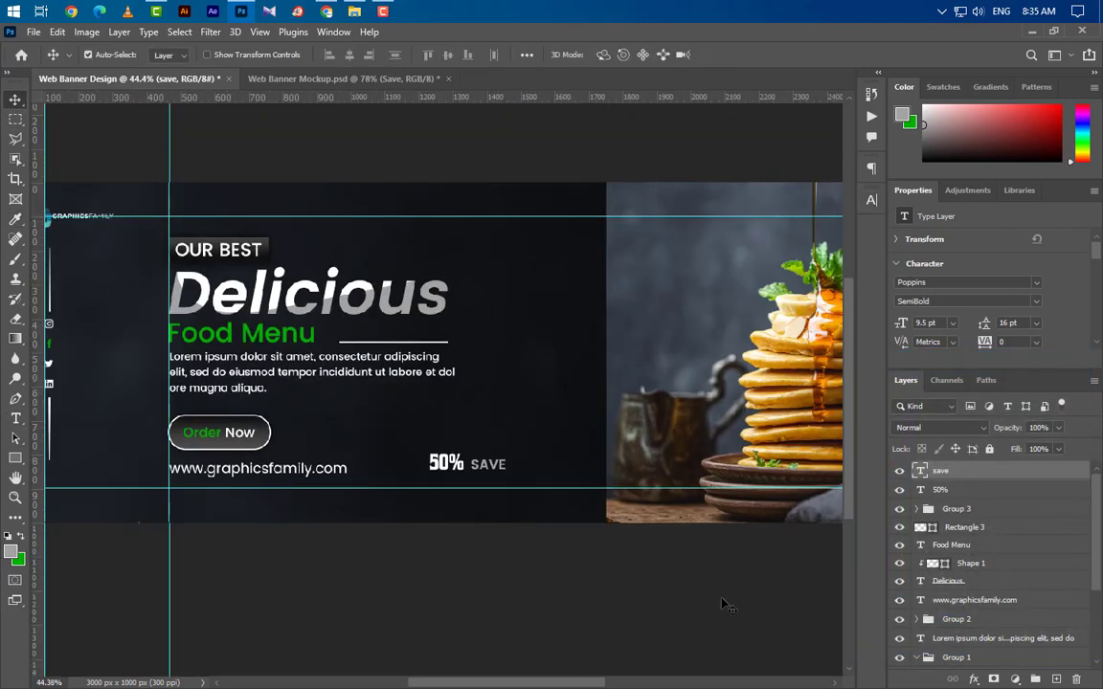
left_click(1020, 490, "shift")
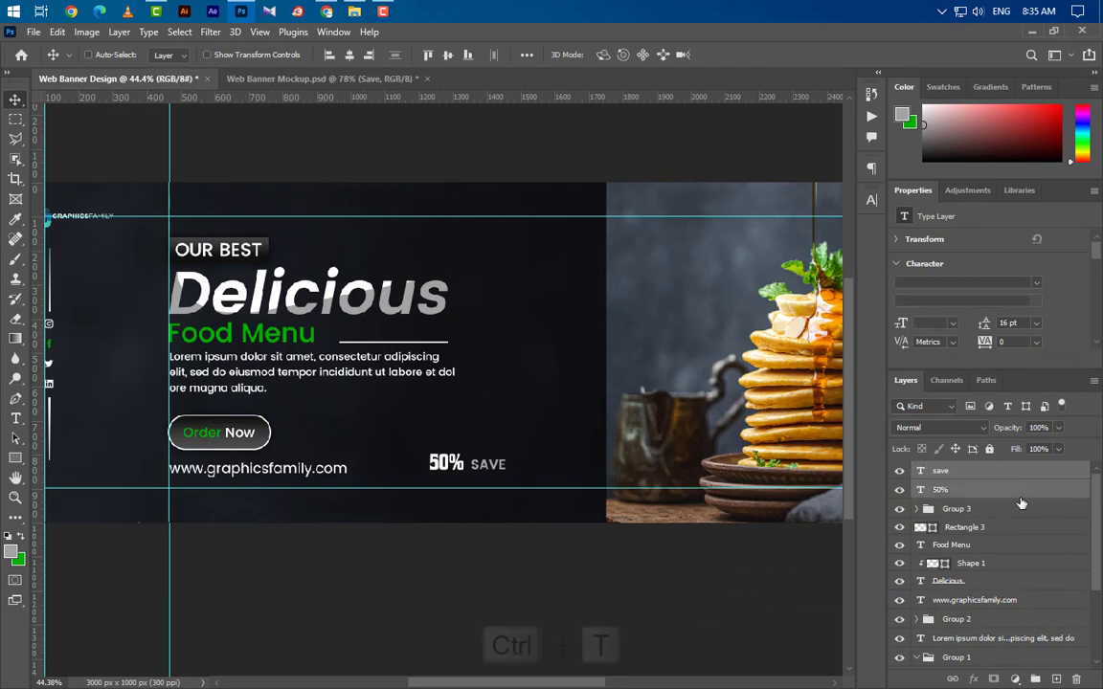
key("ctrl+t")
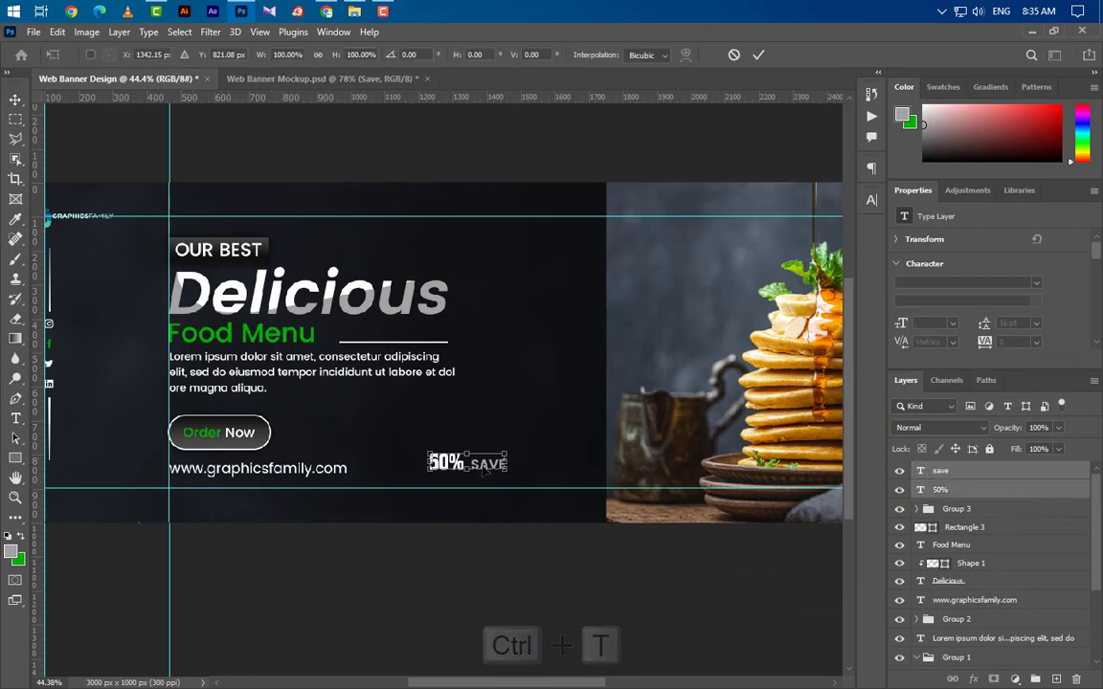
left_click_drag(468, 463, 464, 468)
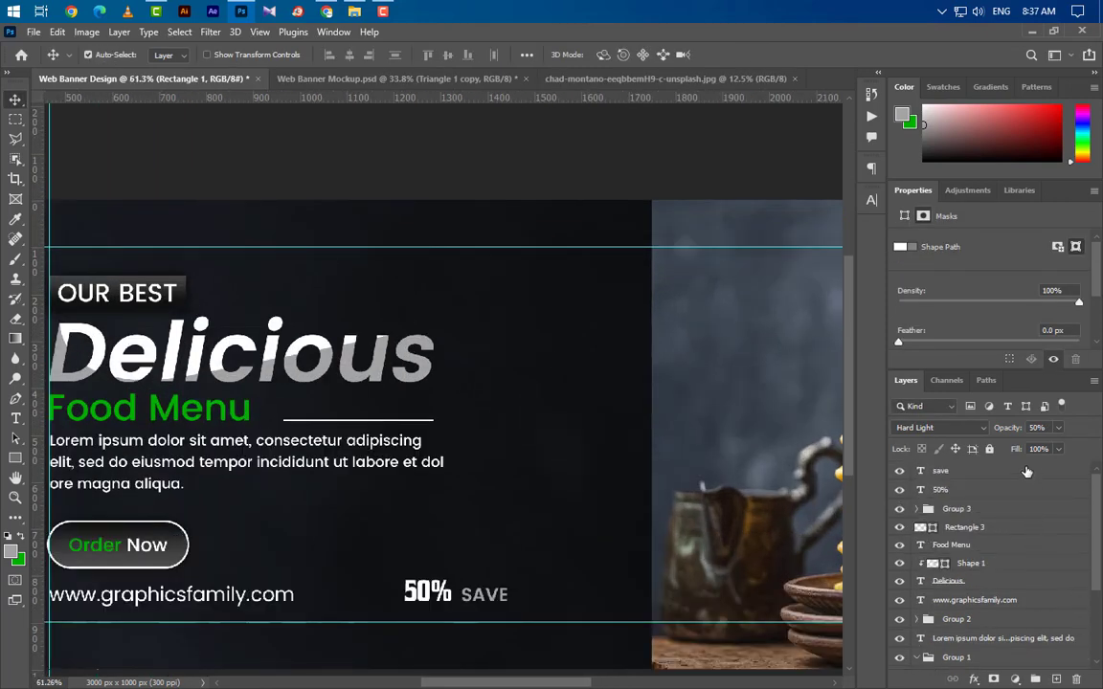
Draw a small triangle above OUR BEST and rotate it to a tilt.
left_click(16, 458)
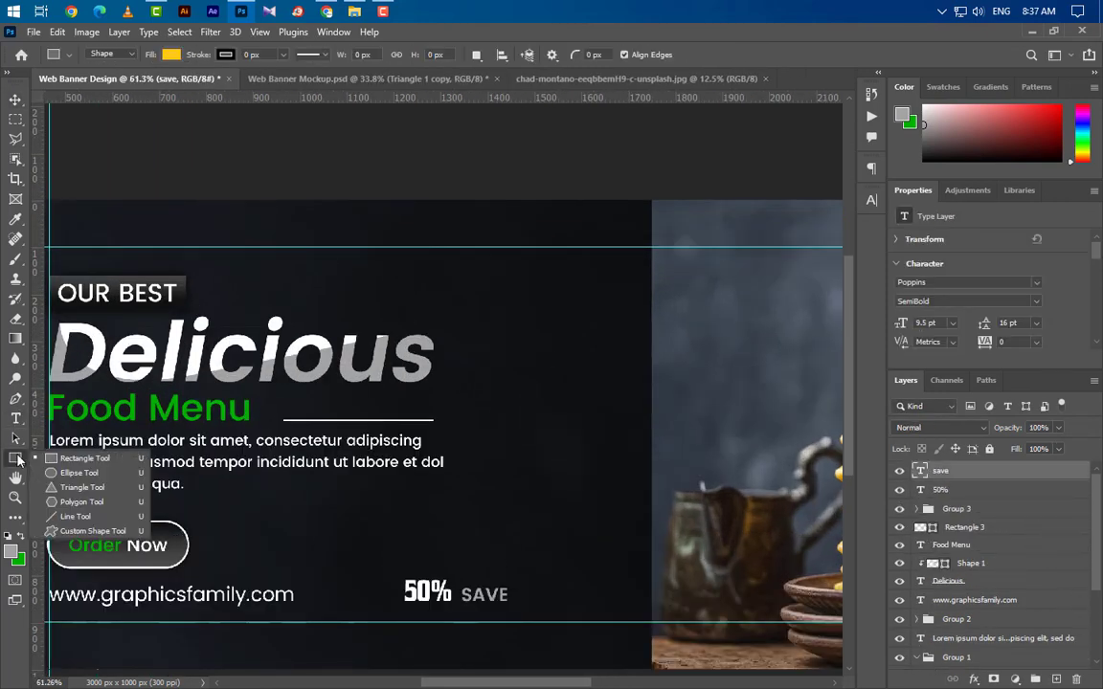
left_click(81, 487)
left_click_drag(255, 260, 274, 276)
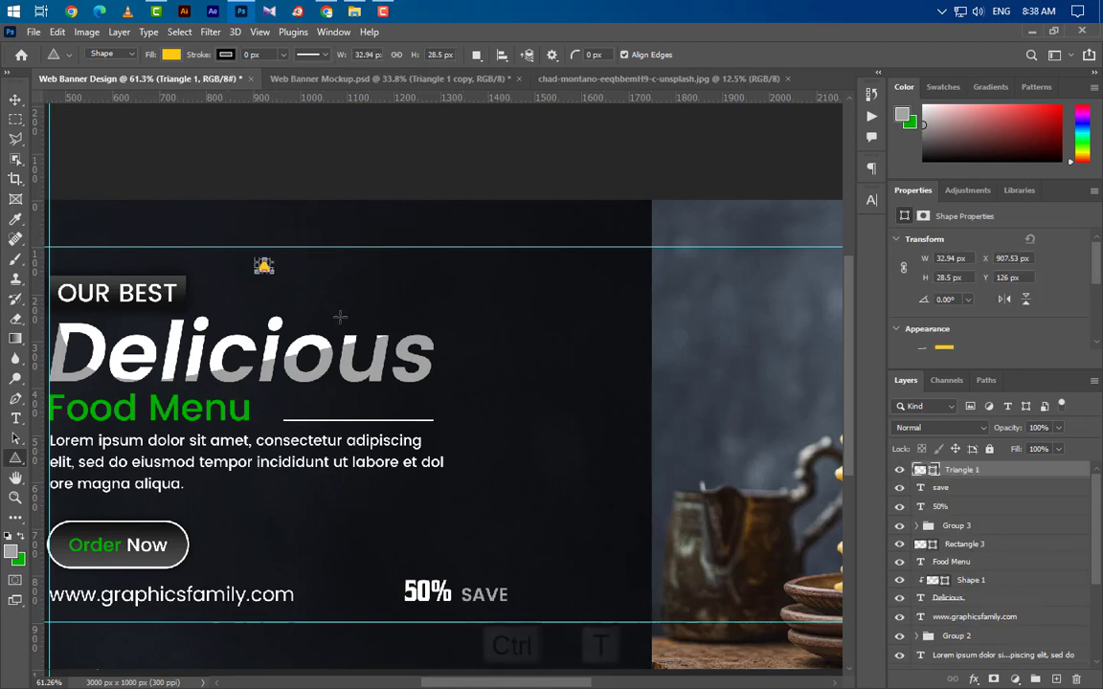
key("ctrl+t")
mouse_move(289, 253)
left_mouse_down()
mouse_move(276, 237)
mouse_move(281, 258)
left_mouse_up()
left_click(749, 56)
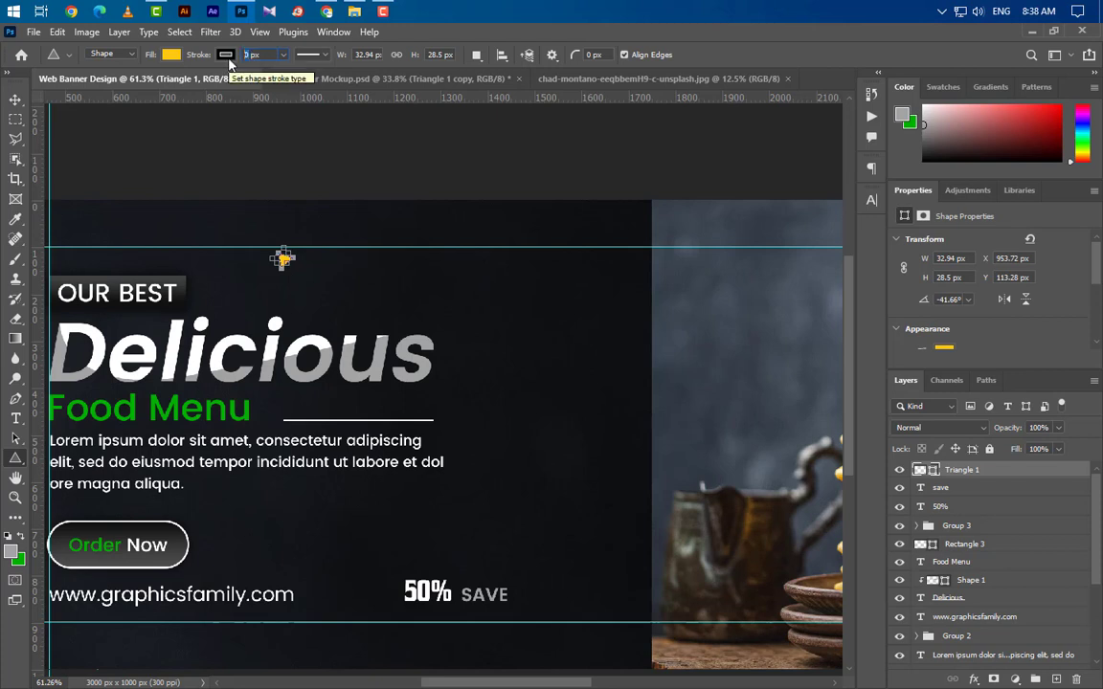
Give the triangle a 2 px stroke, no fill, and a grey #a3a3a3 Color Overlay.
type("2")
left_click(169, 56)
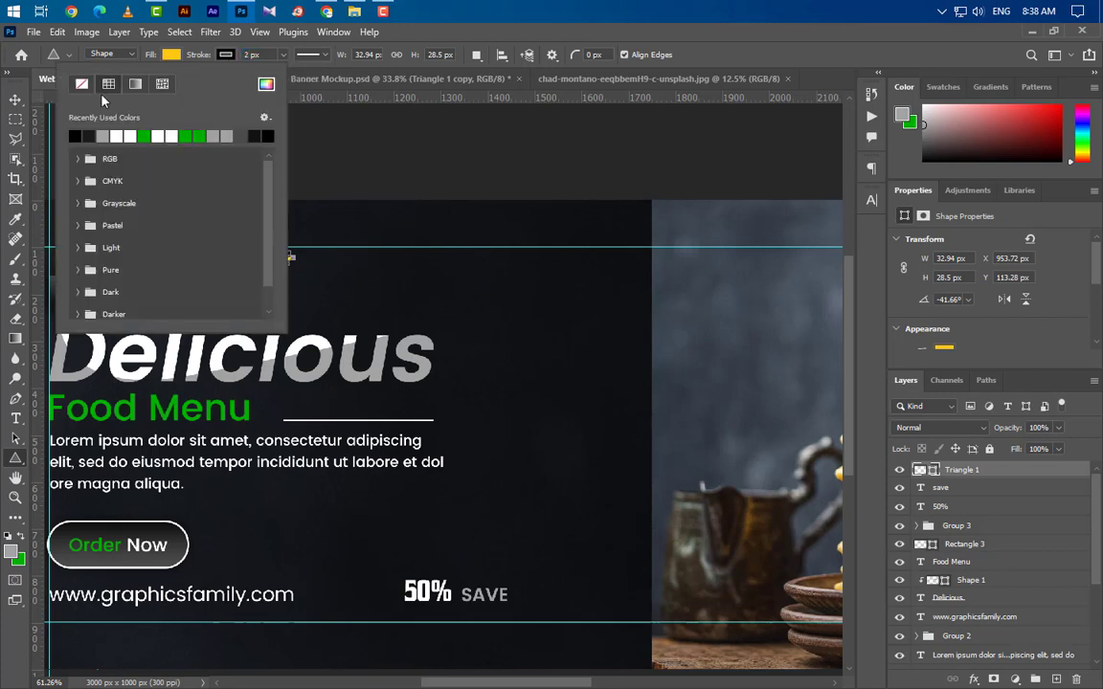
left_click(15, 100)
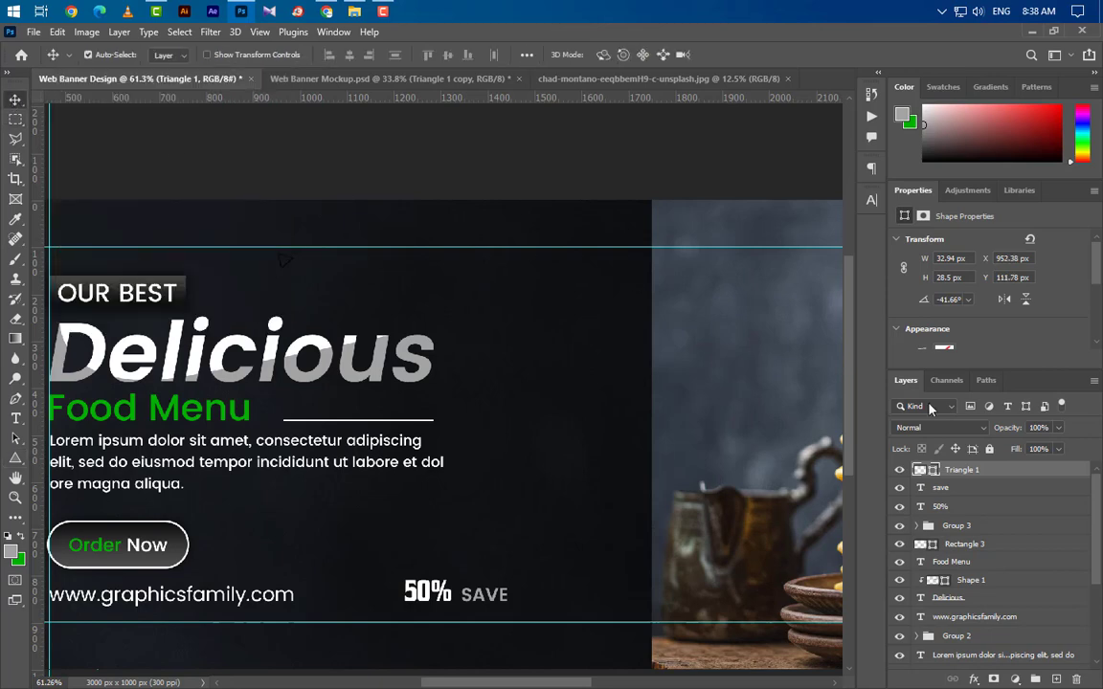
double_click(1062, 475)
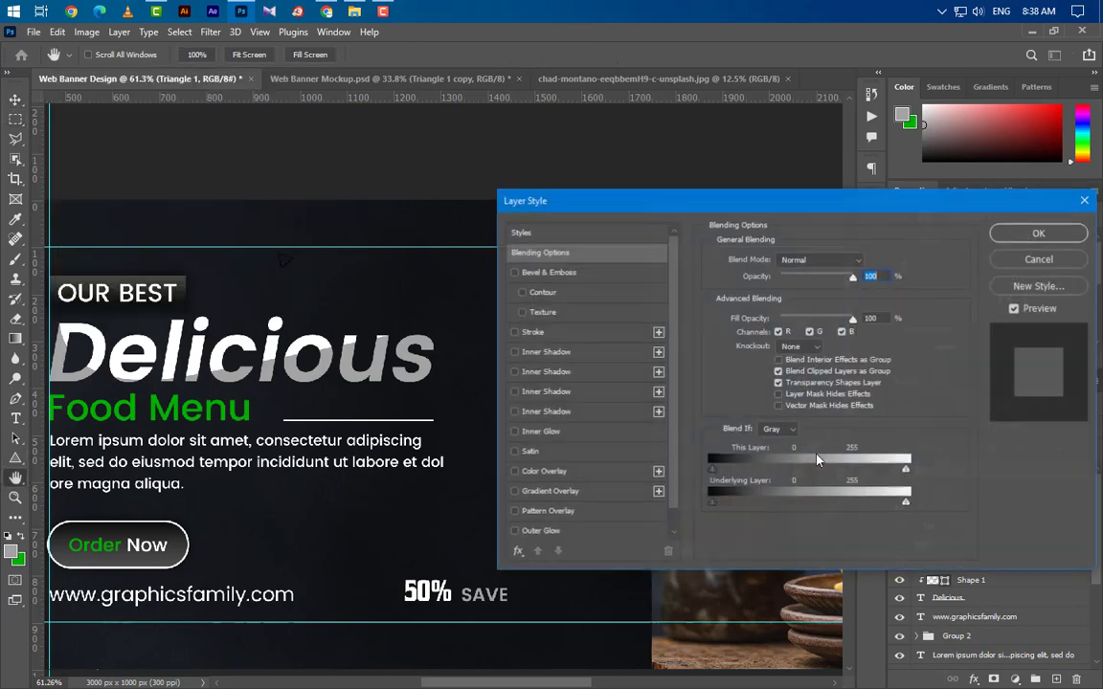
left_click(543, 471)
left_click(868, 262)
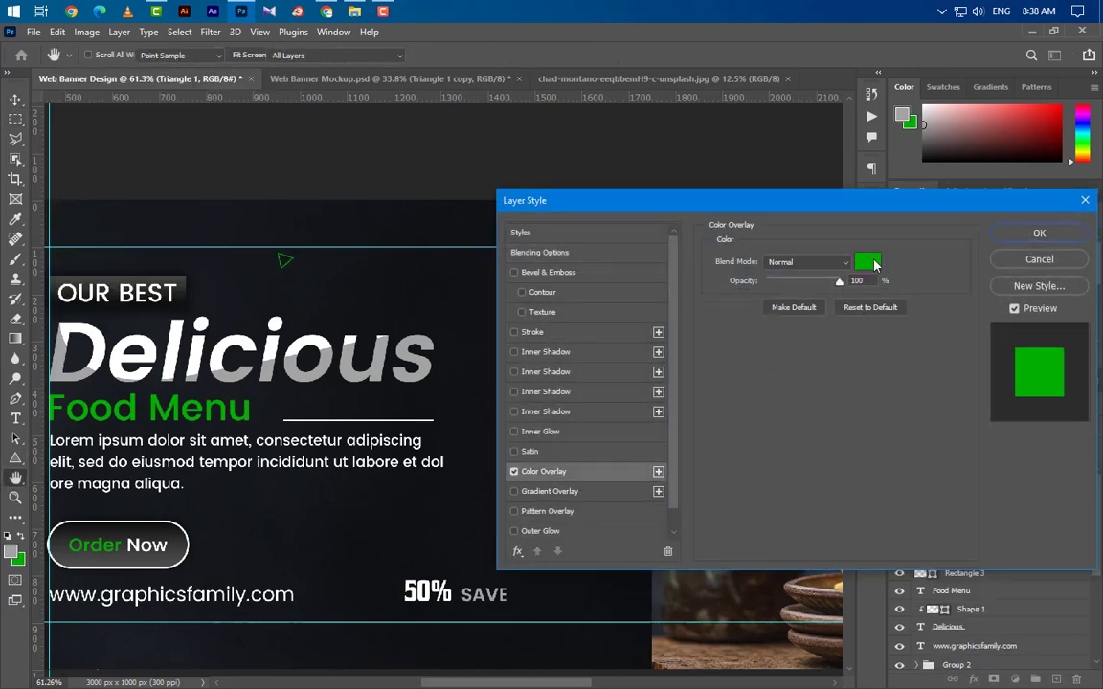
left_click(144, 369)
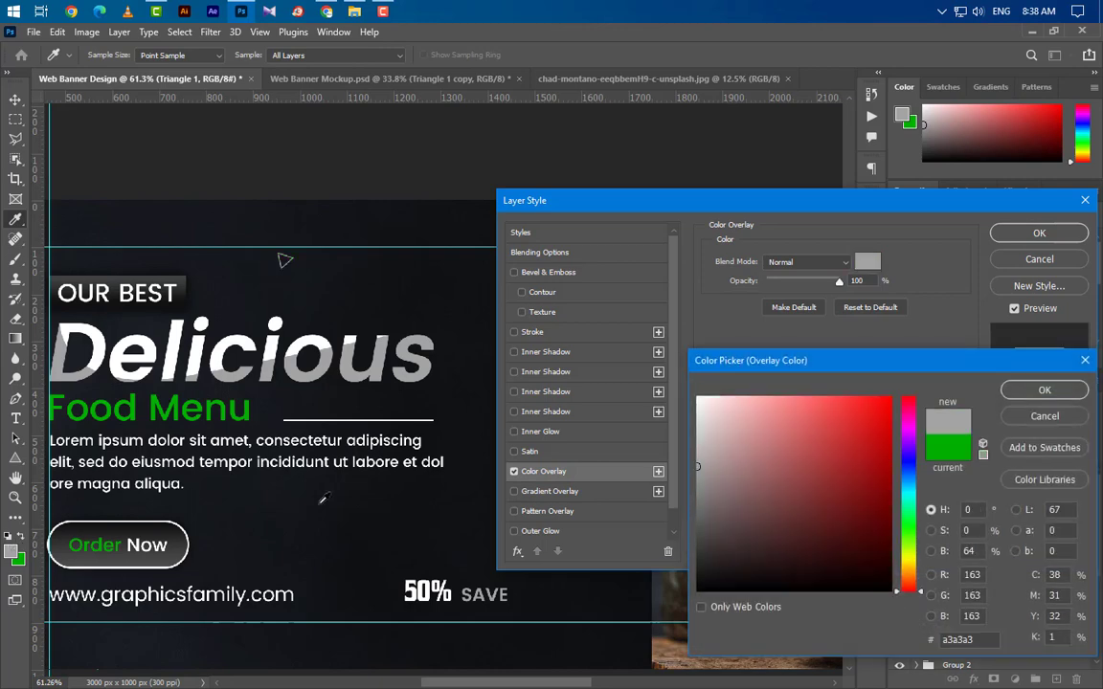
left_click(1045, 391)
left_click(1034, 233)
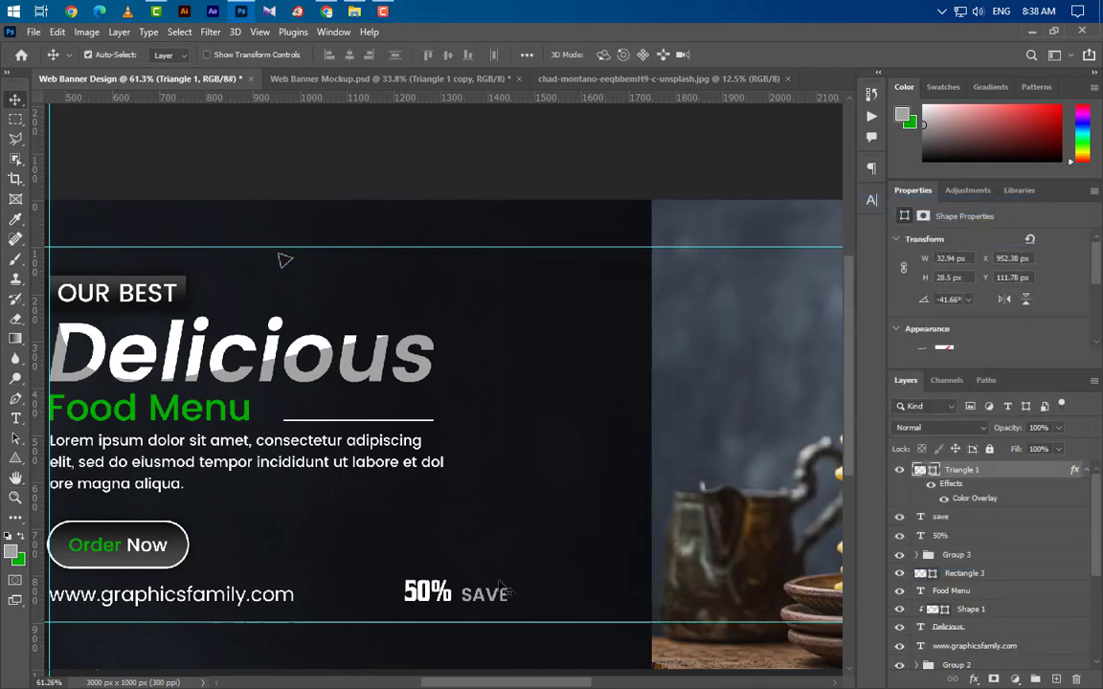
Draw a small circle right of the body text with the same grey Color Overlay.
right_click(15, 458)
left_click(77, 473)
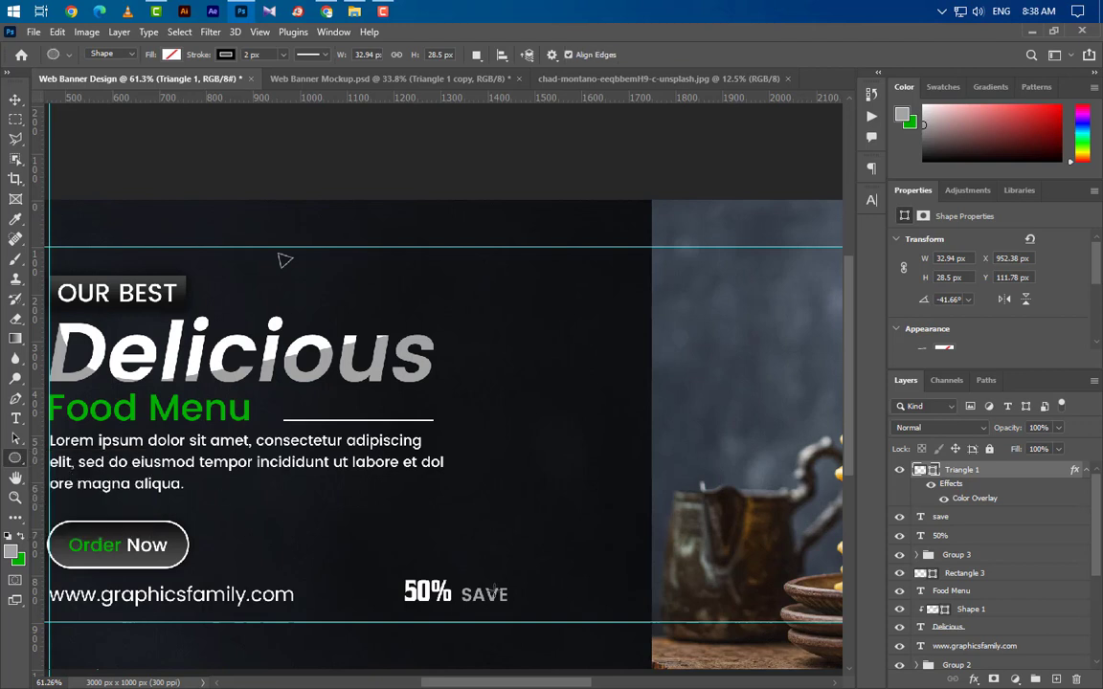
left_click_drag(568, 520, 580, 531)
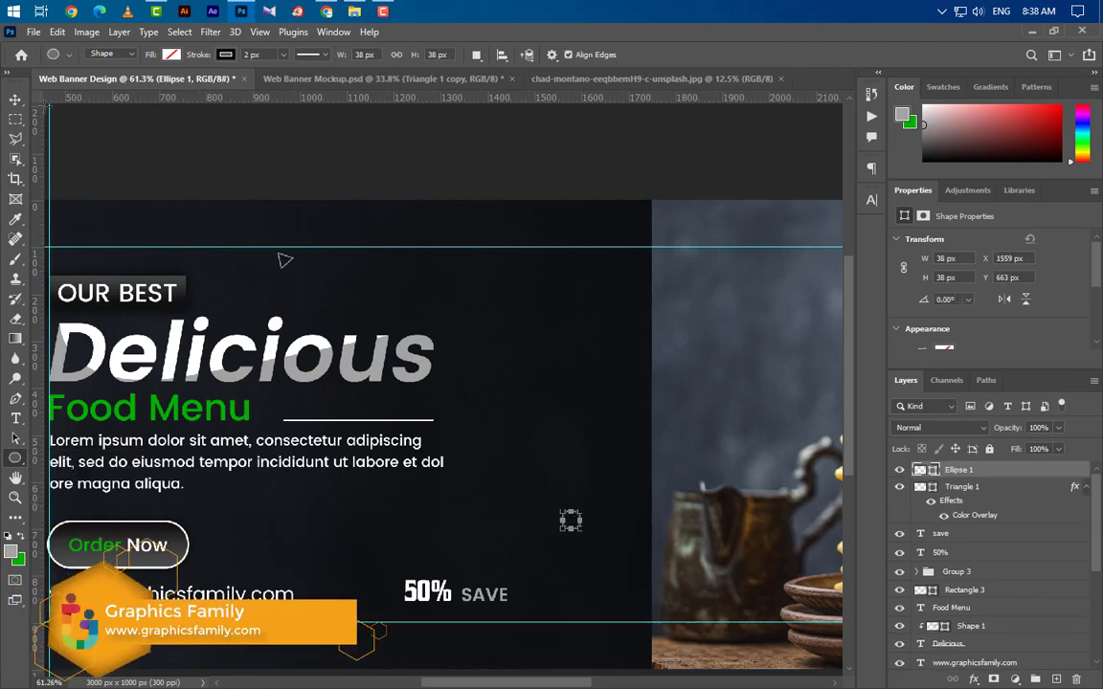
left_click(16, 100)
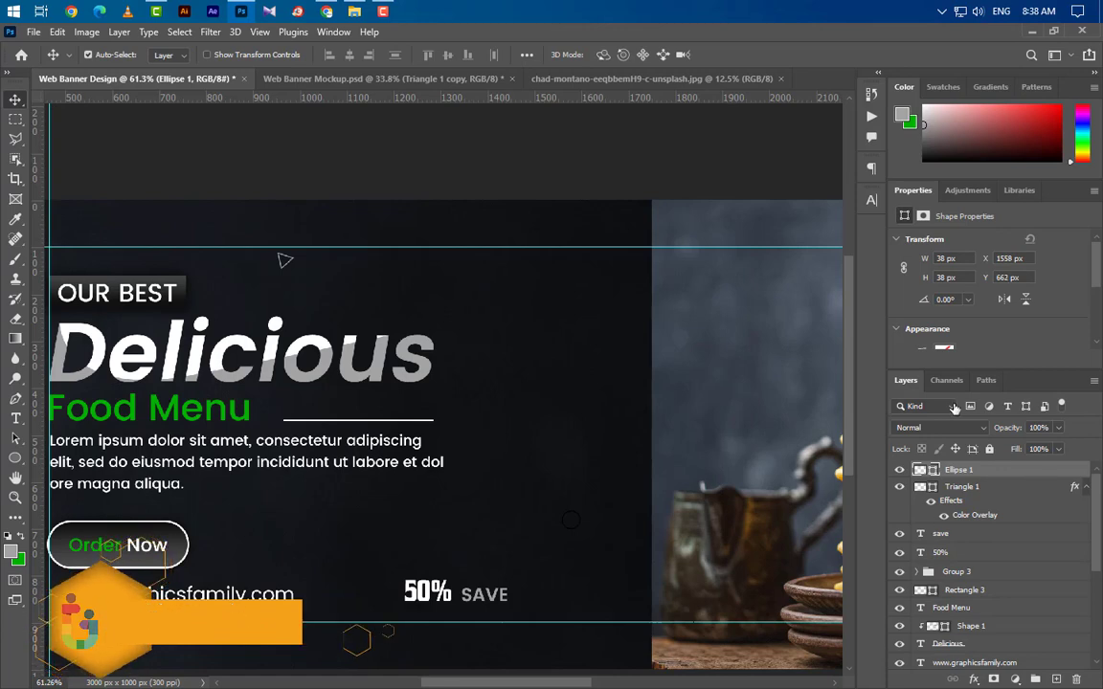
double_click(975, 516)
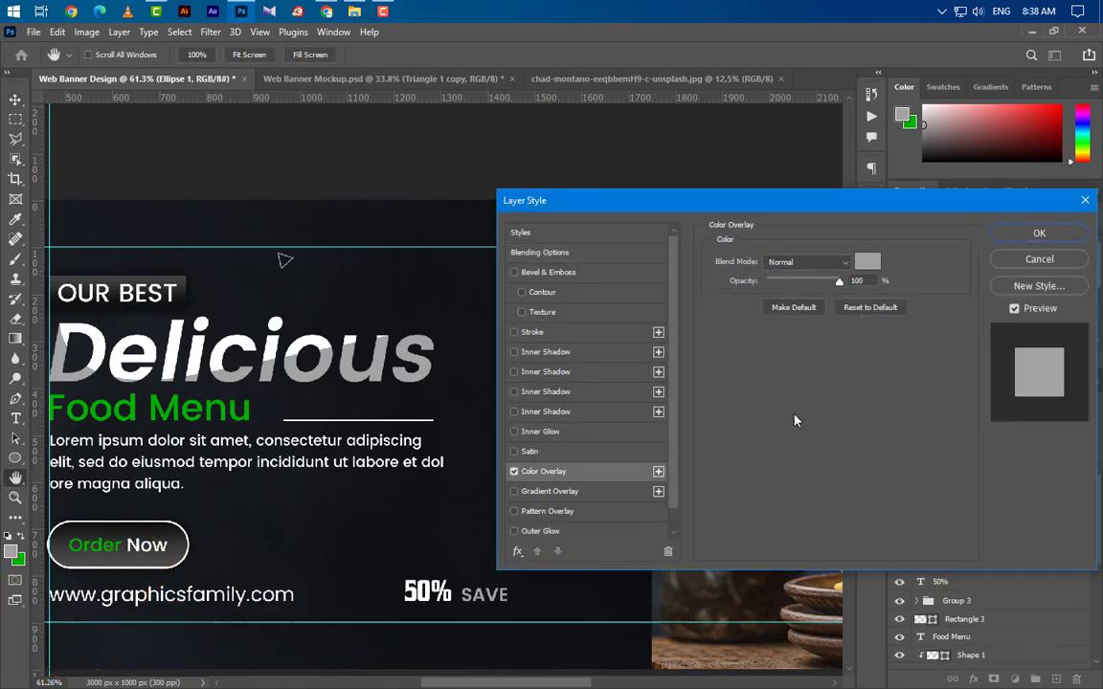
left_click(1019, 235)
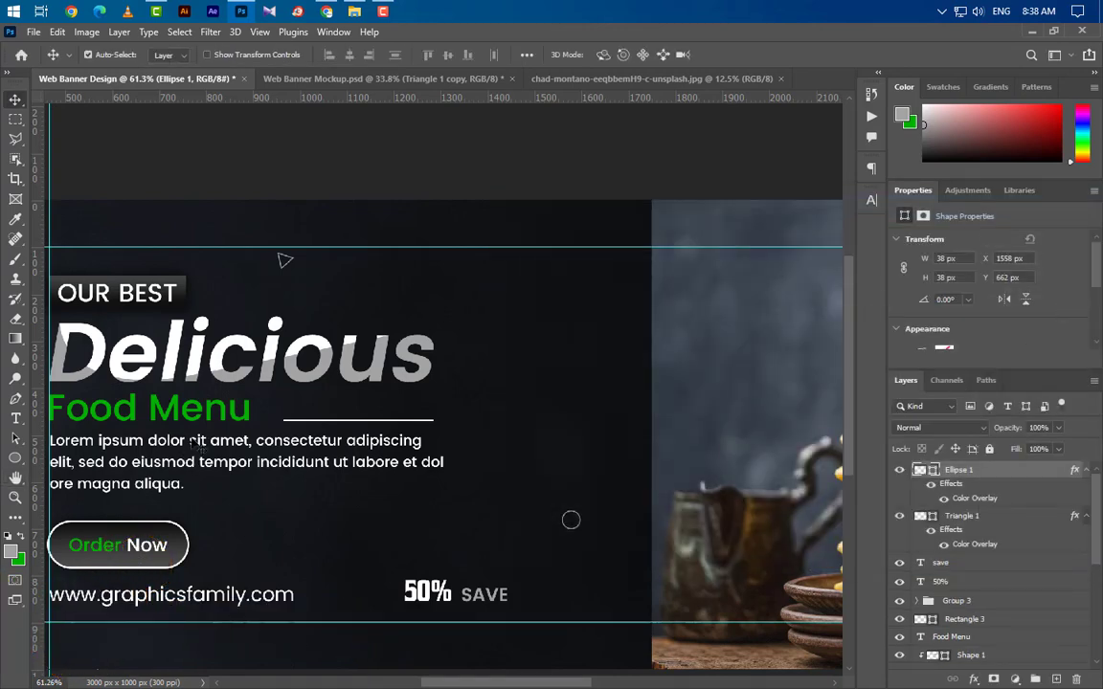
scroll(263, 394, "down", 2)
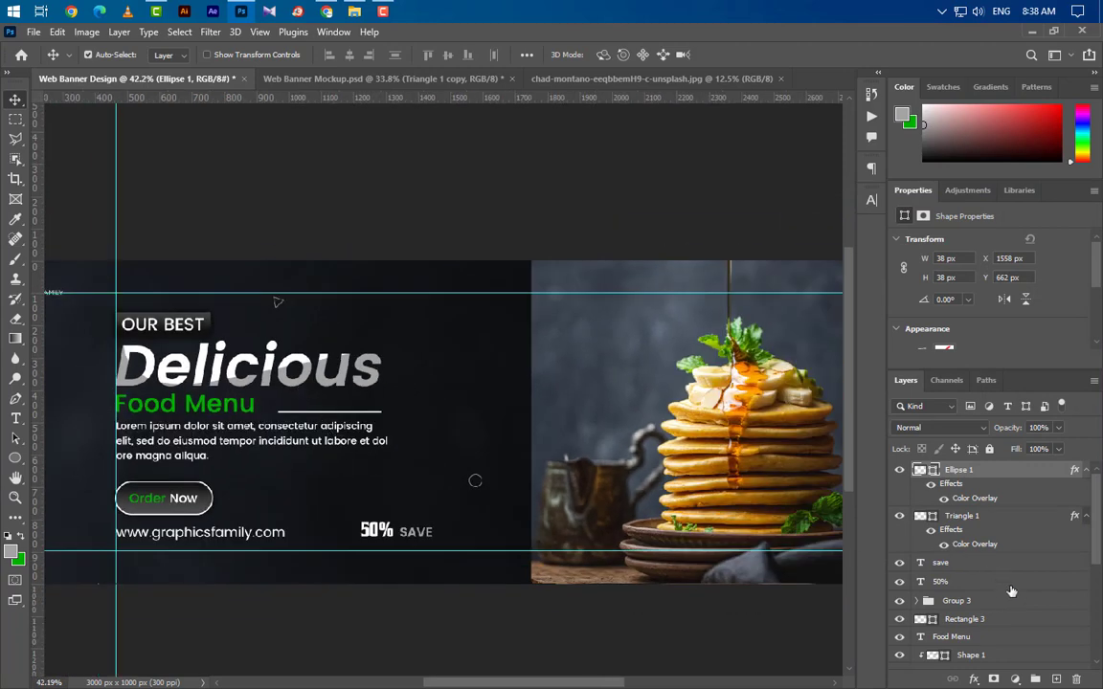
Mirror the enlarged HD Image copy backdrop horizontally with Free Transform's Flip Horizontal.
scroll(1011, 591, "down", 3)
scroll(1013, 603, "down", 2)
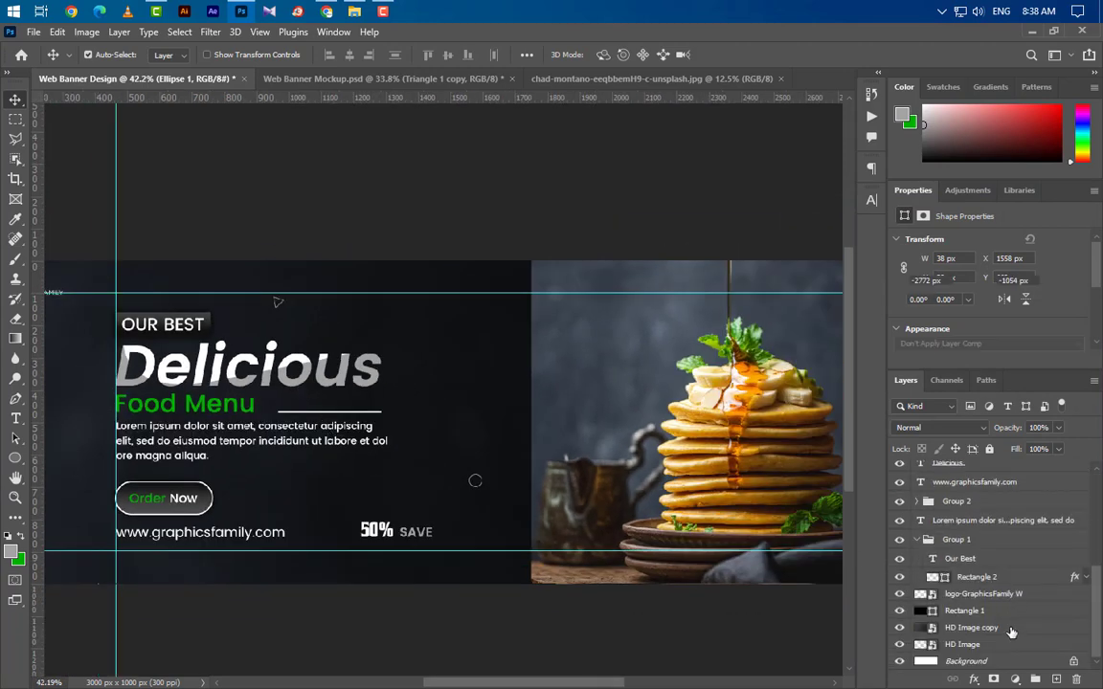
left_click(1011, 631)
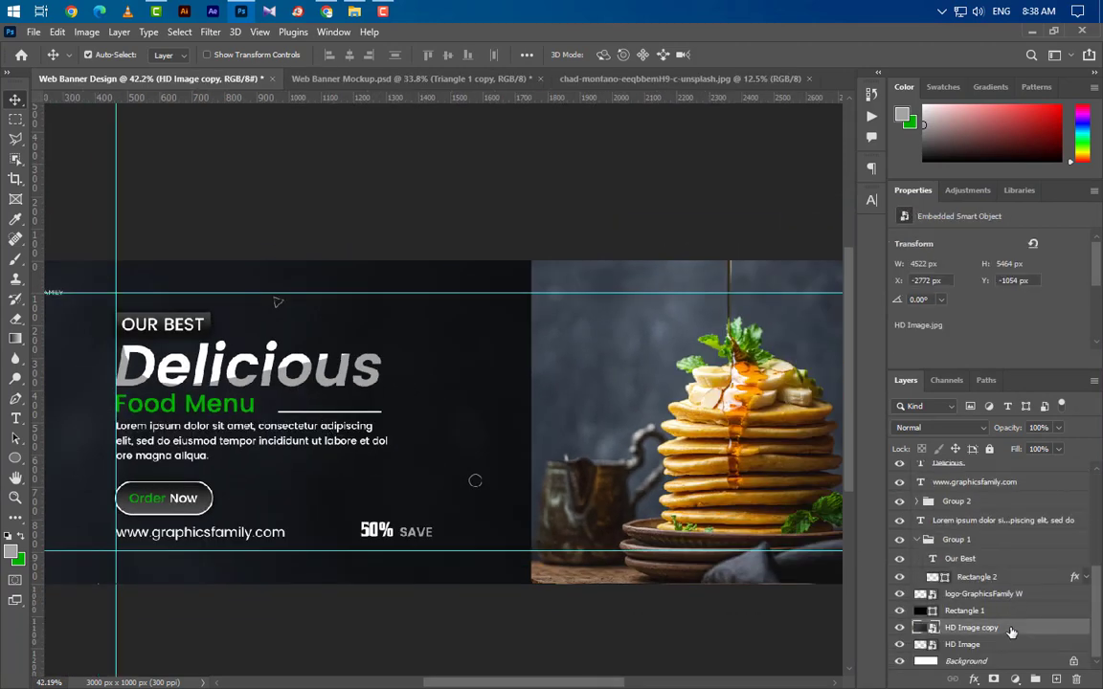
key("ctrl+t")
scroll(555, 508, "down", 2)
right_click(537, 492)
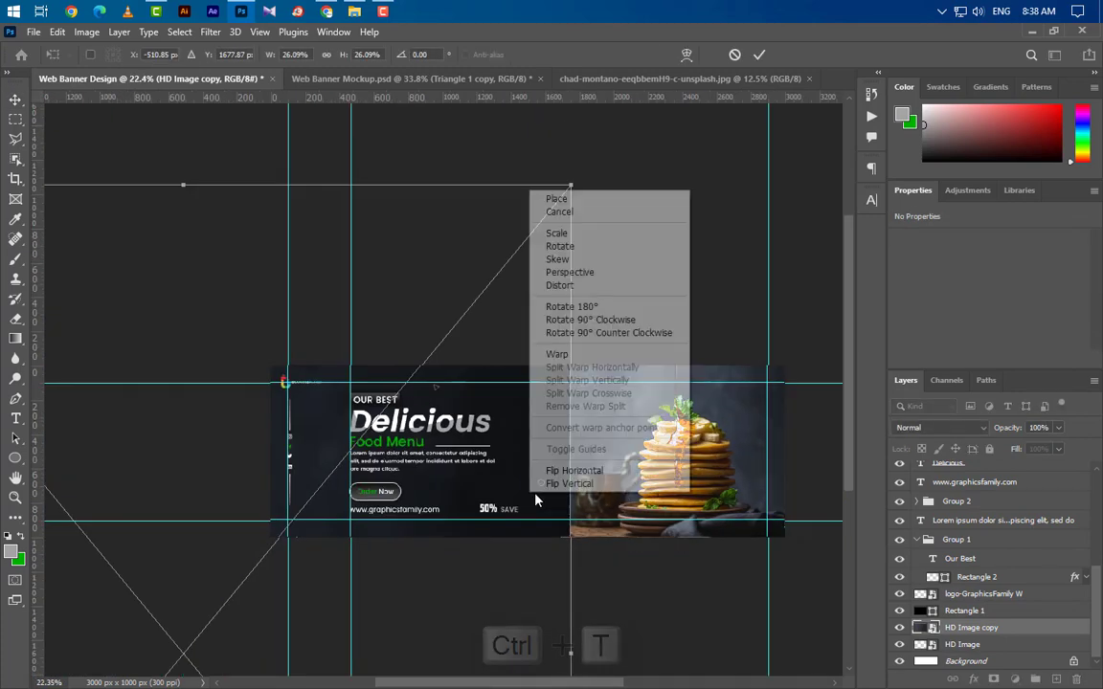
left_click(571, 468)
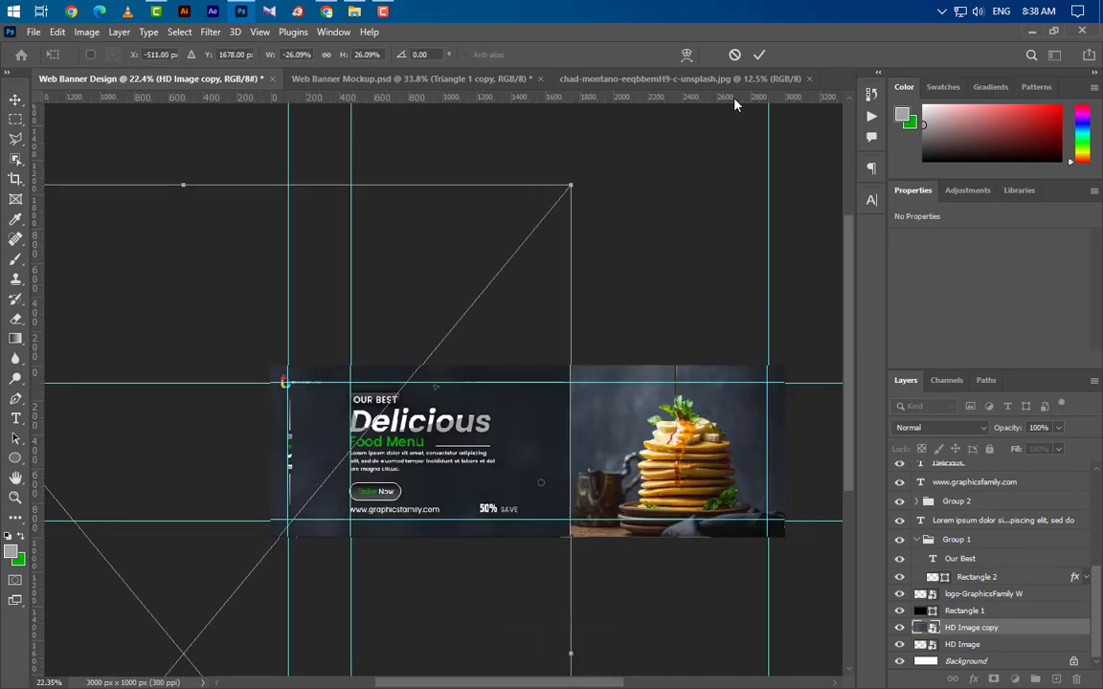
left_click(759, 56)
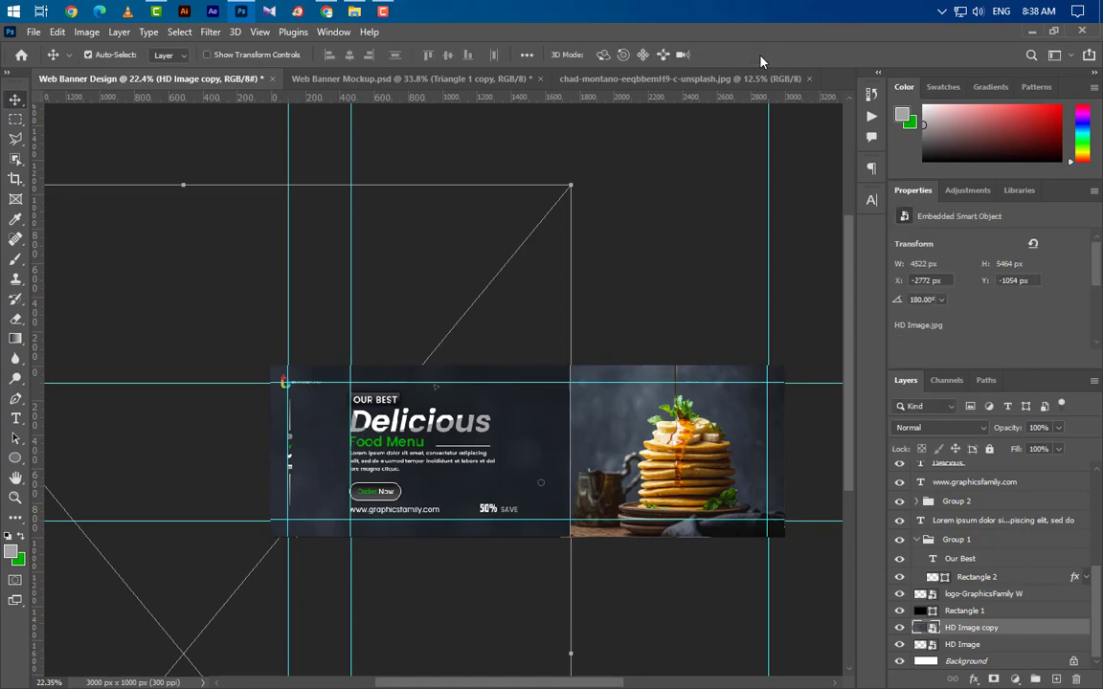
scroll(724, 487, "up", 2)
scroll(665, 630, "up", 3)
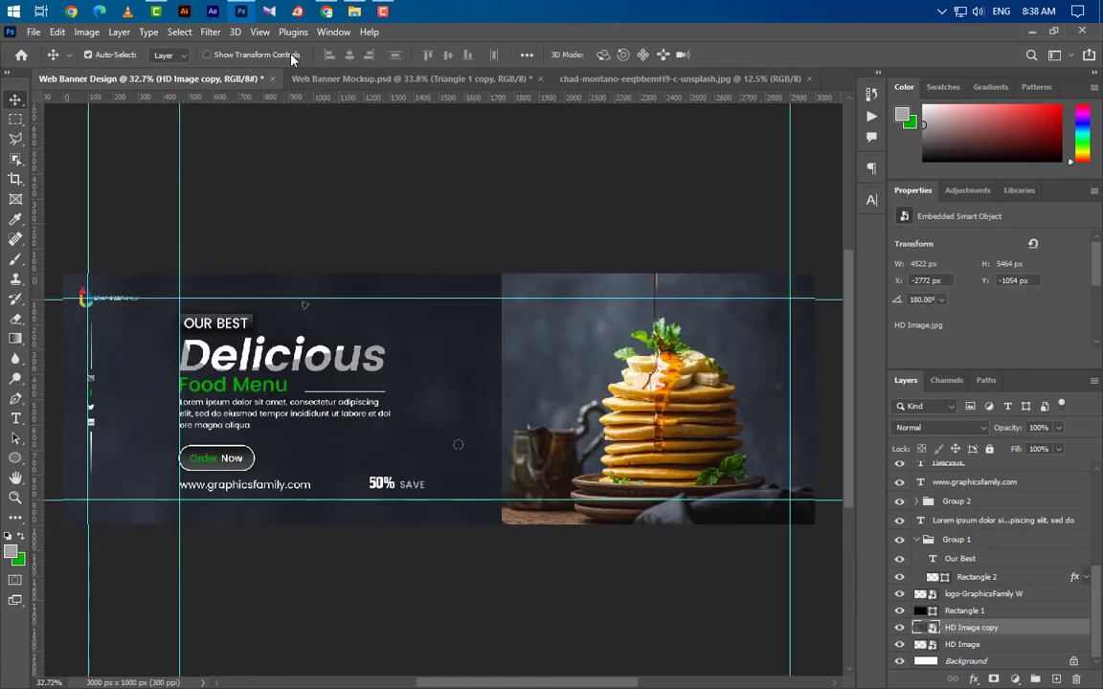
left_click(259, 31)
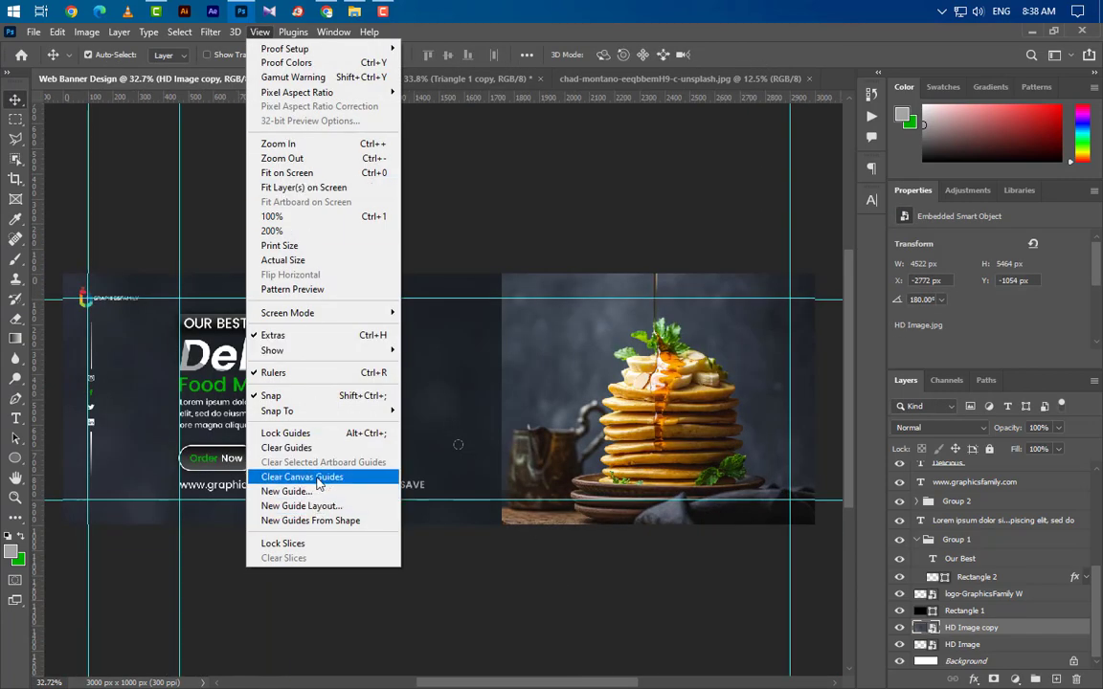
Clear every guide line from the banner with View > Clear Guides.
left_click(287, 448)
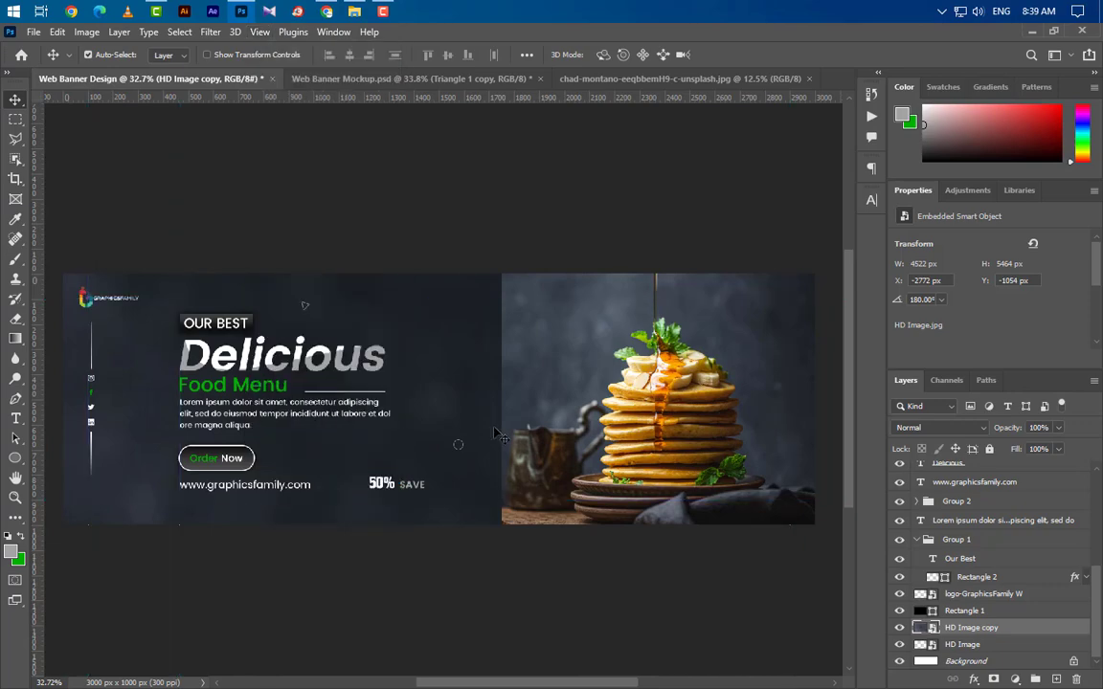